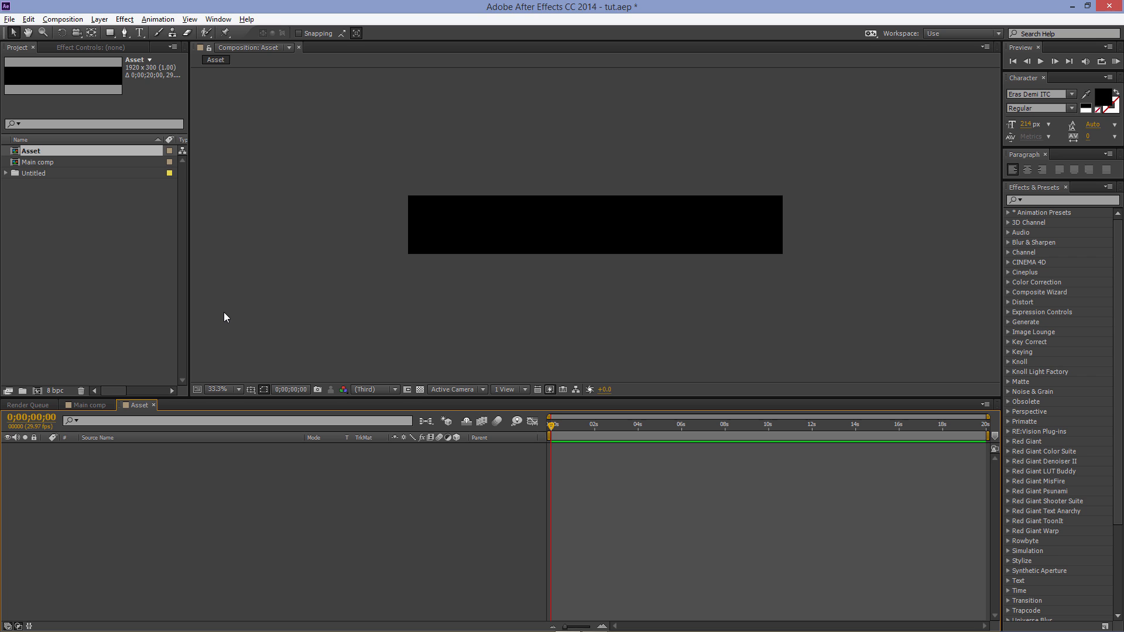
Set the Asset composition's height to 3000 px in its composition settings
right_click(96, 151)
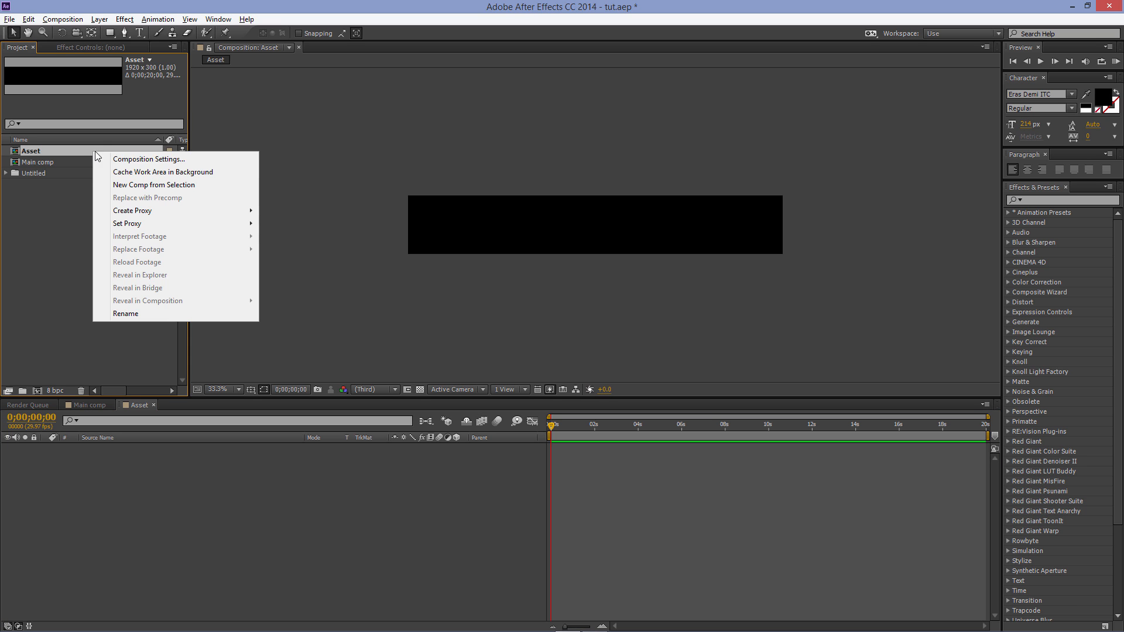
left_click(112, 158)
left_click(496, 261)
type("3000")
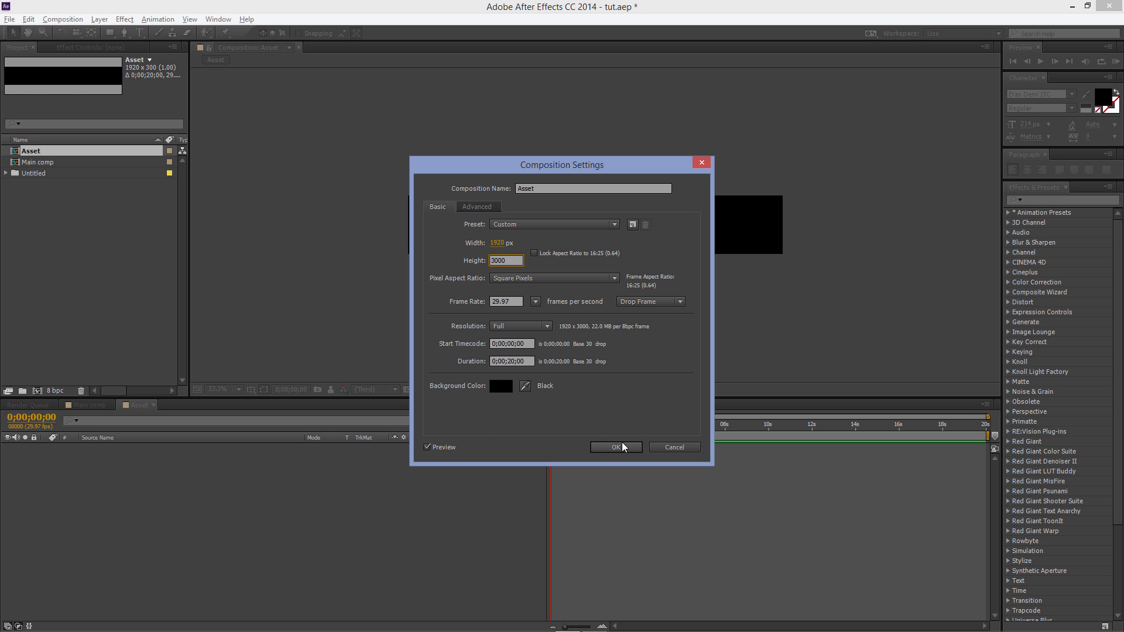
left_click(615, 447)
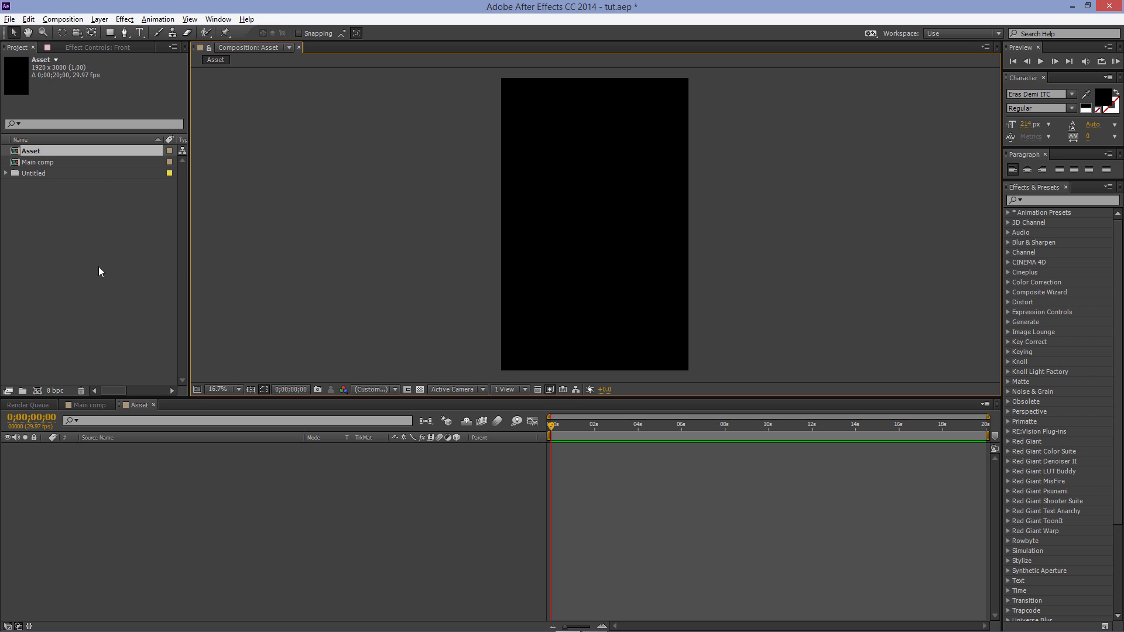
Create a new composition with a width of 200 px and a height of 200 px
left_click(68, 359)
left_click(37, 390)
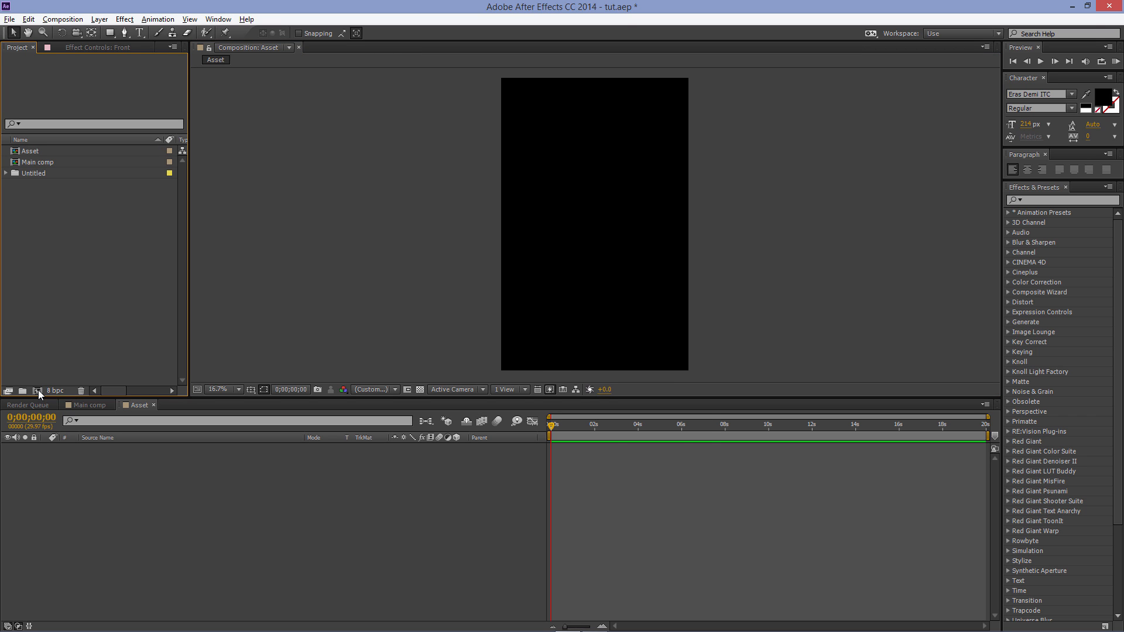
left_click(498, 243)
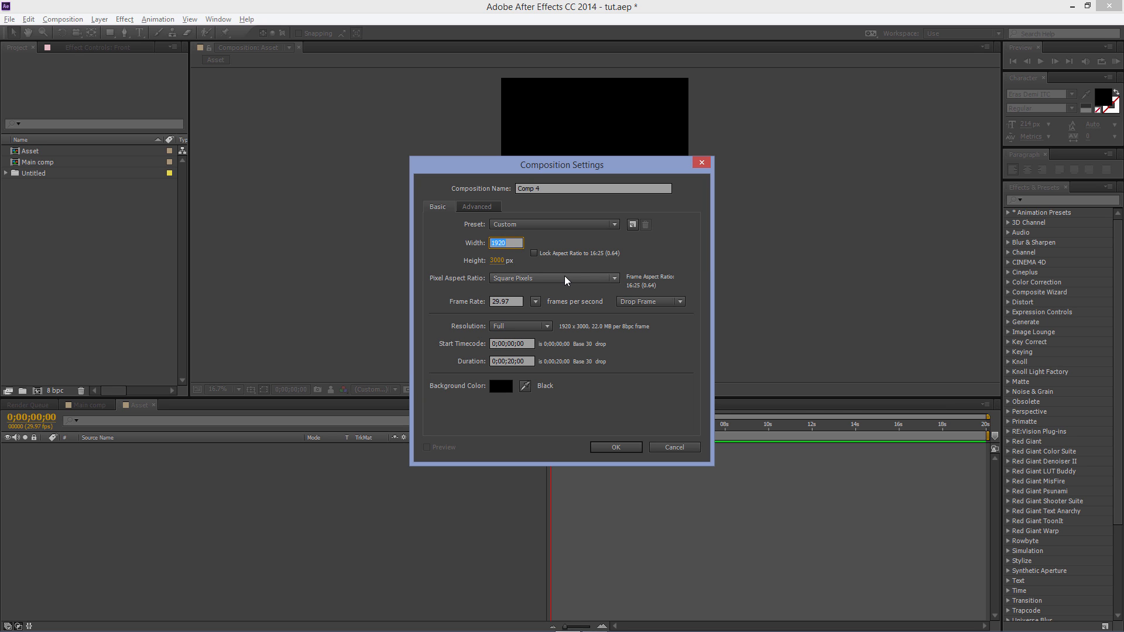
type("200")
key("Tab")
type("200")
key("Return")
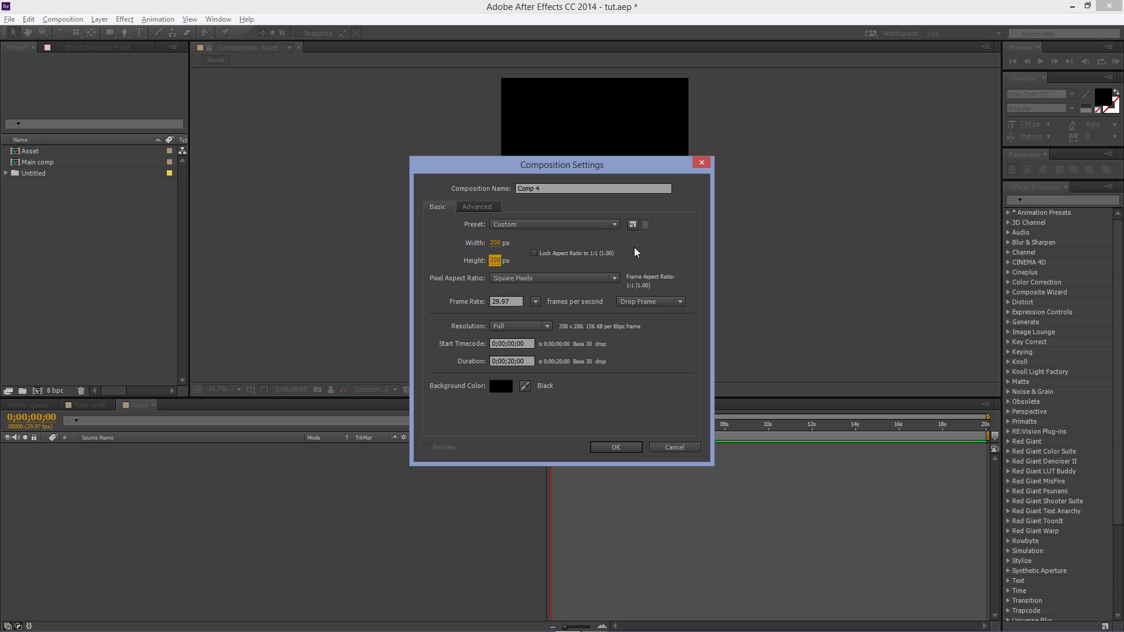
left_click(622, 448)
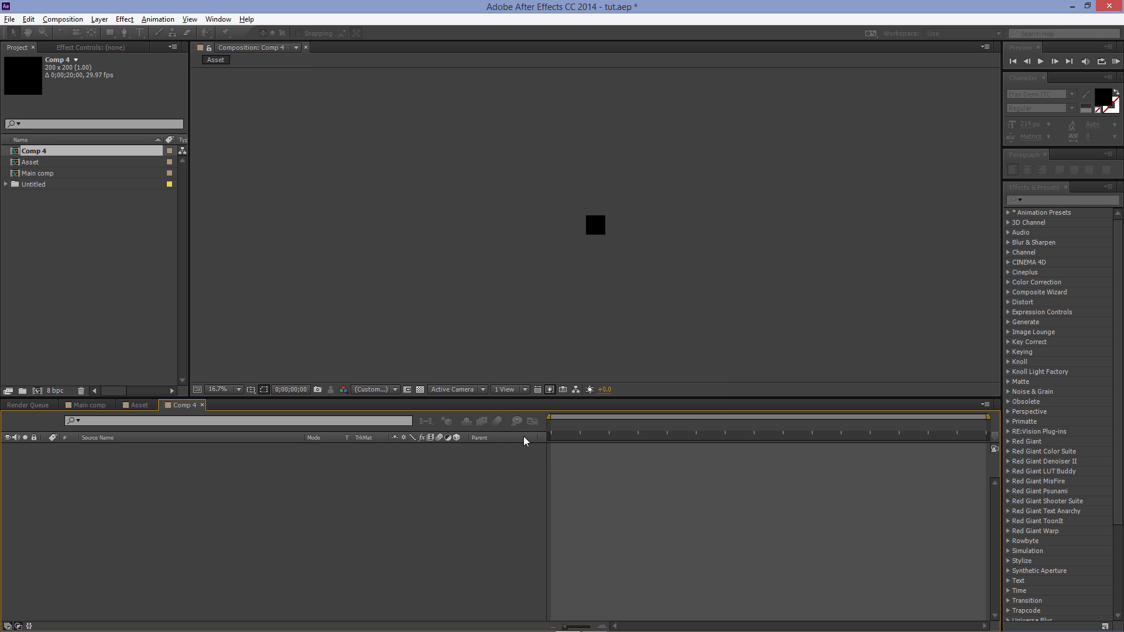
Add a white solid layer named Fractal to the new 200 x 200 px composition
right_click(261, 476)
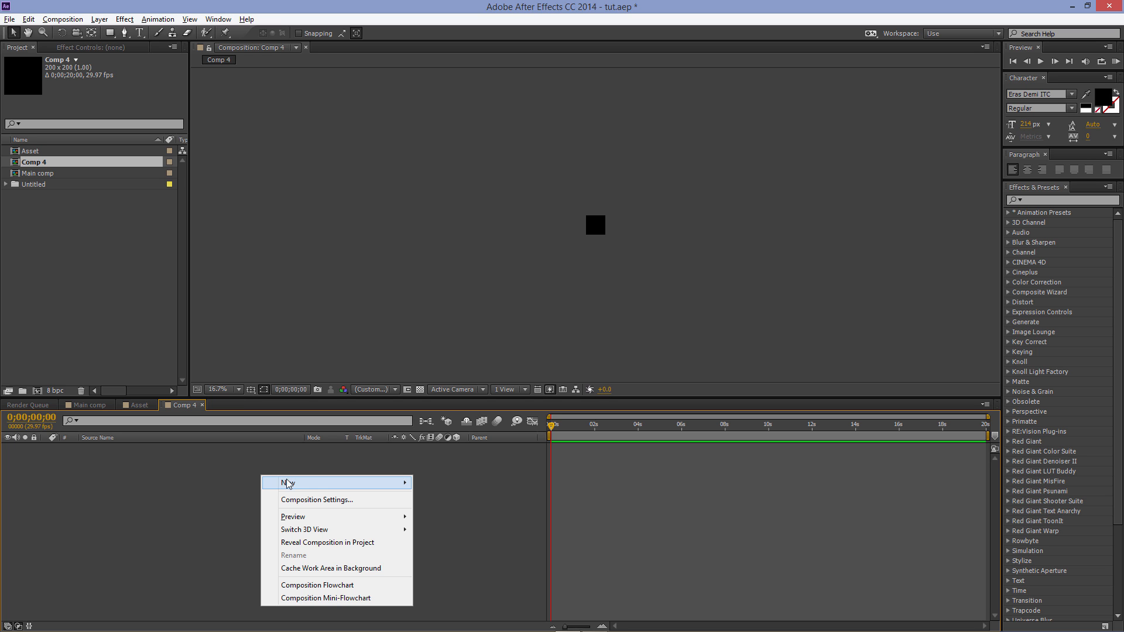
mouse_move(302, 484)
left_click(476, 518)
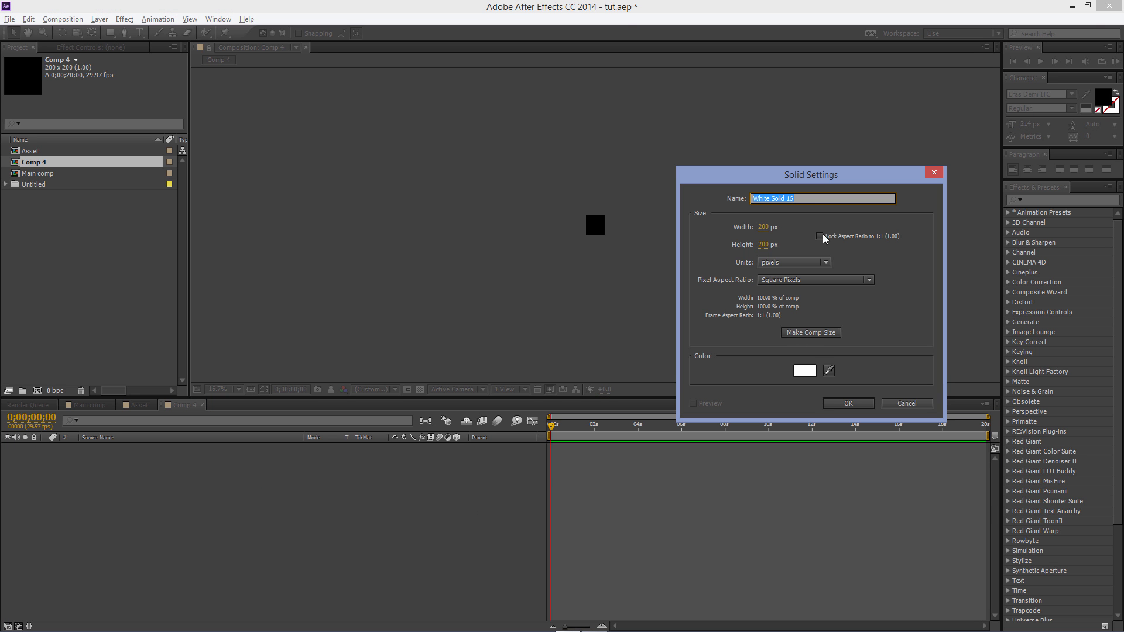
type("Fractal")
left_click(800, 371)
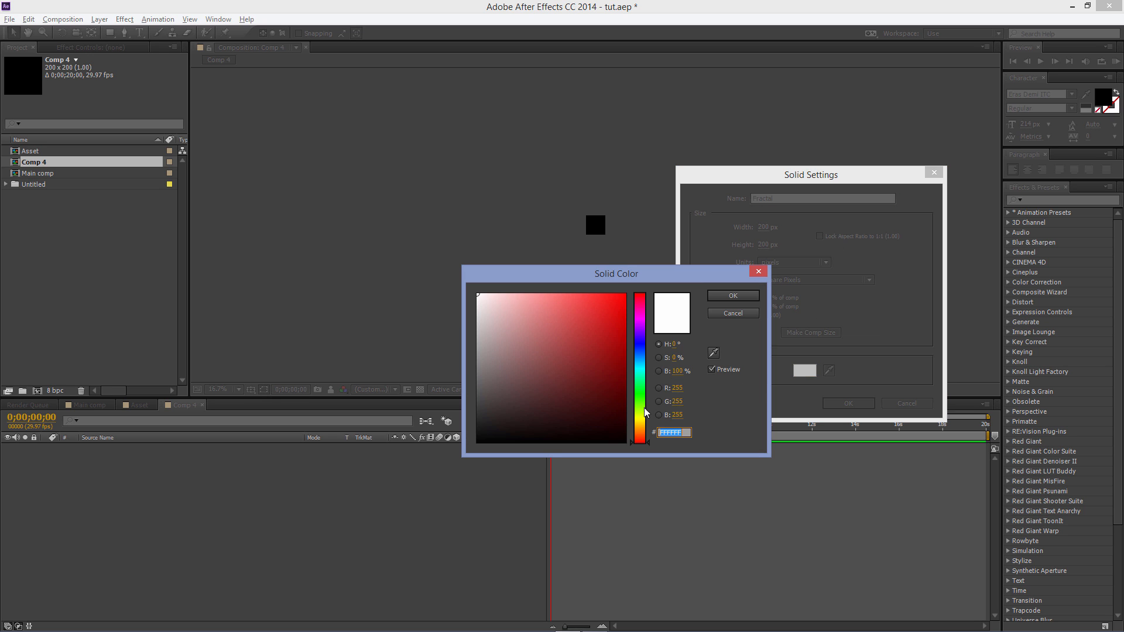
left_click(732, 296)
left_click(851, 404)
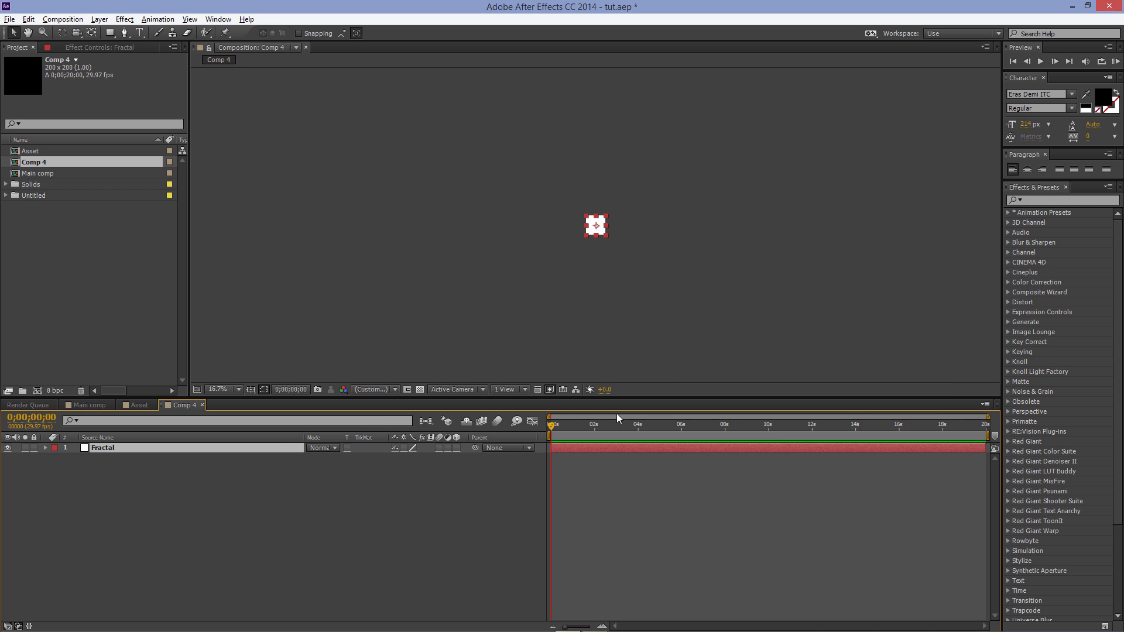
Filter the available effects and presets by "fract"
left_click(233, 486)
left_click(1052, 199)
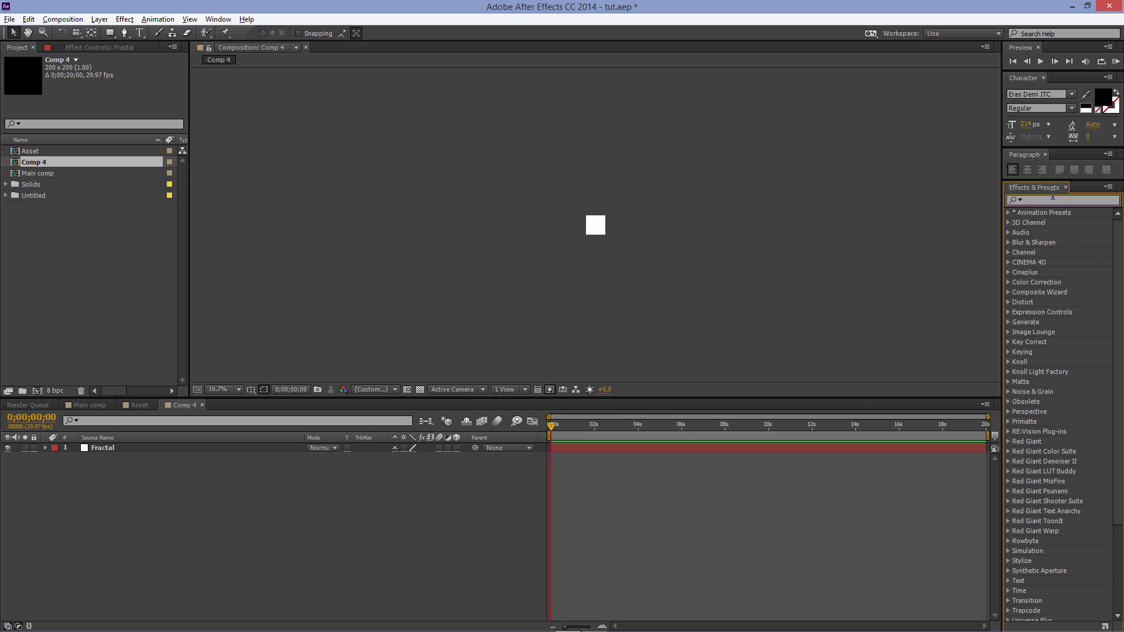
type("fract")
left_click(1048, 253)
left_click_drag(1067, 258, 121, 446)
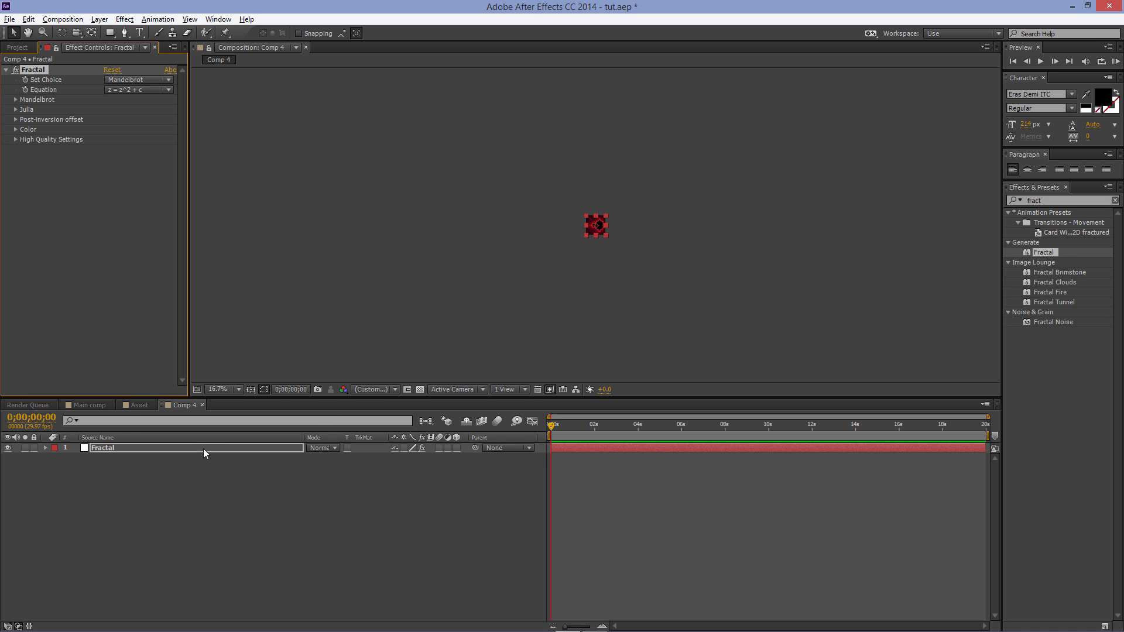
key("Delete")
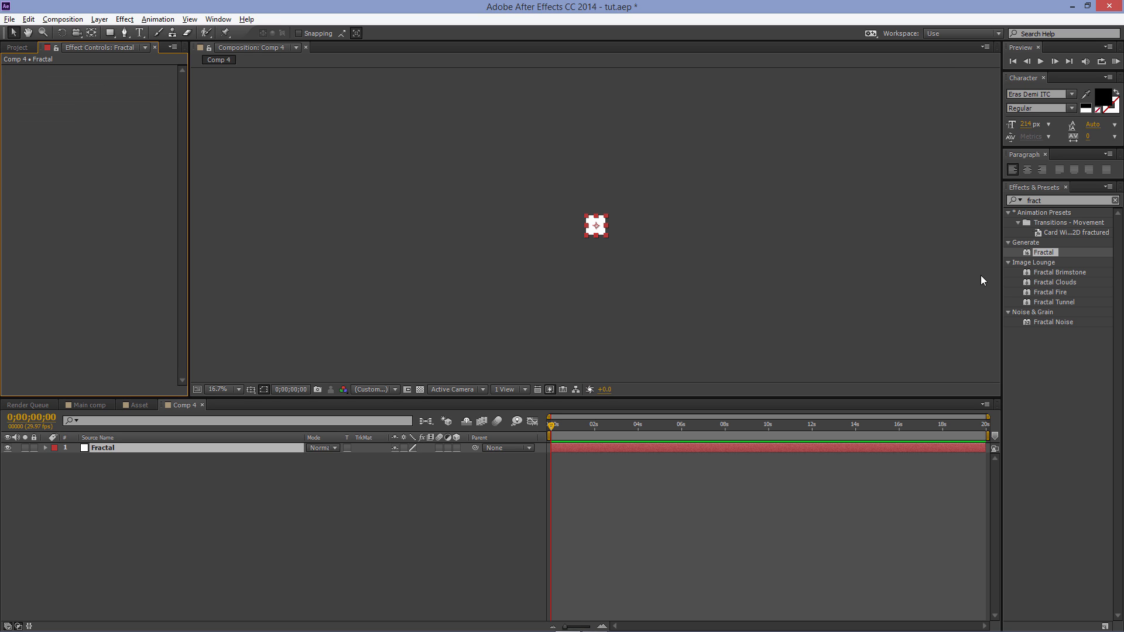
Apply the Fractal Noise effect to the Fractal solid and set its transform Scale to 31
left_click_drag(1059, 321, 212, 448)
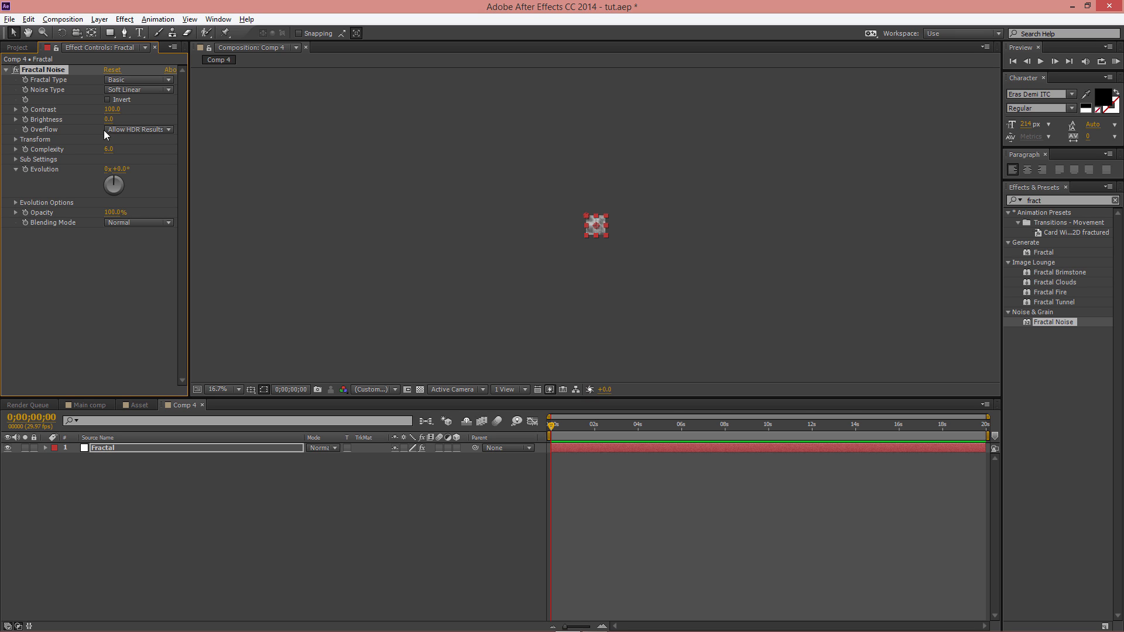
left_click(16, 139)
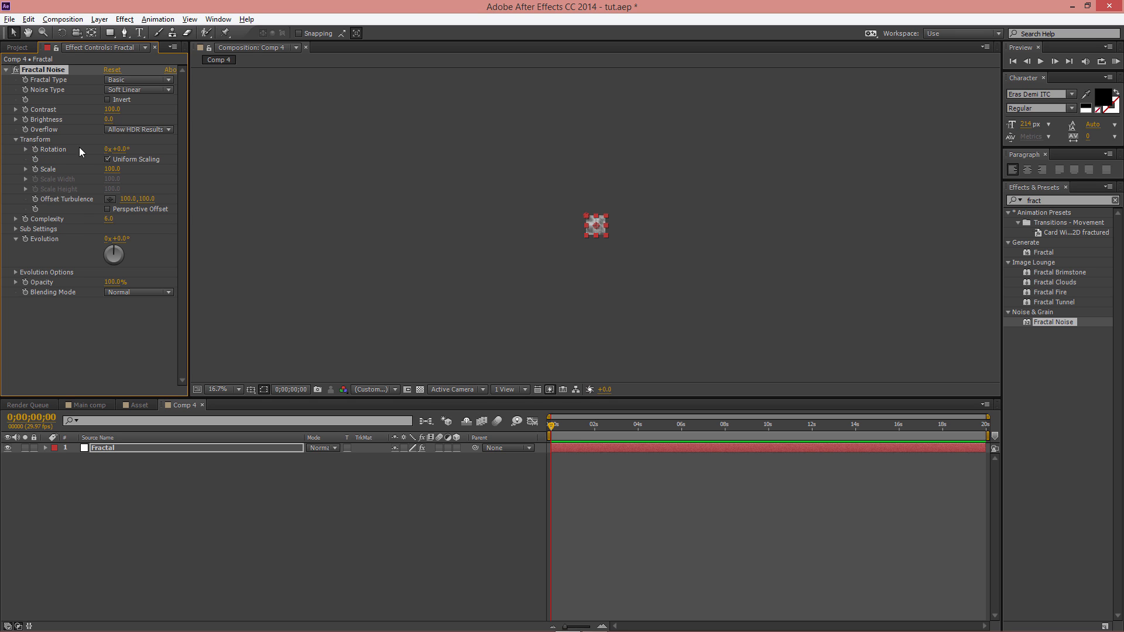
left_click(112, 169)
type("31")
key("Return")
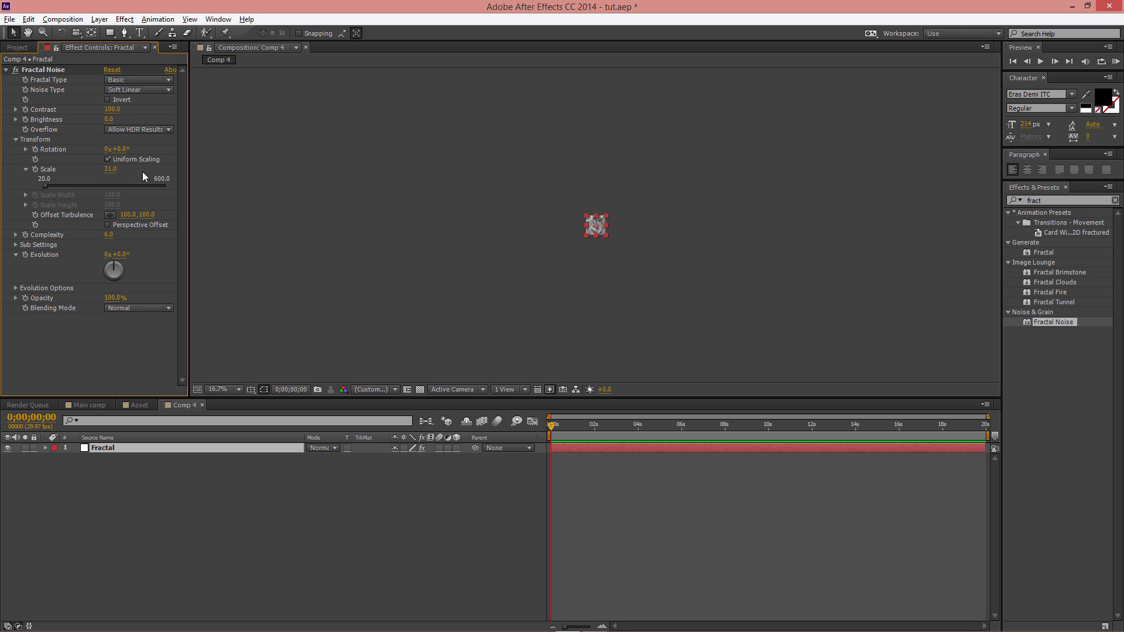
Add the expression time*100 to the Fractal Noise effect's Evolution property
left_click(25, 257, "alt")
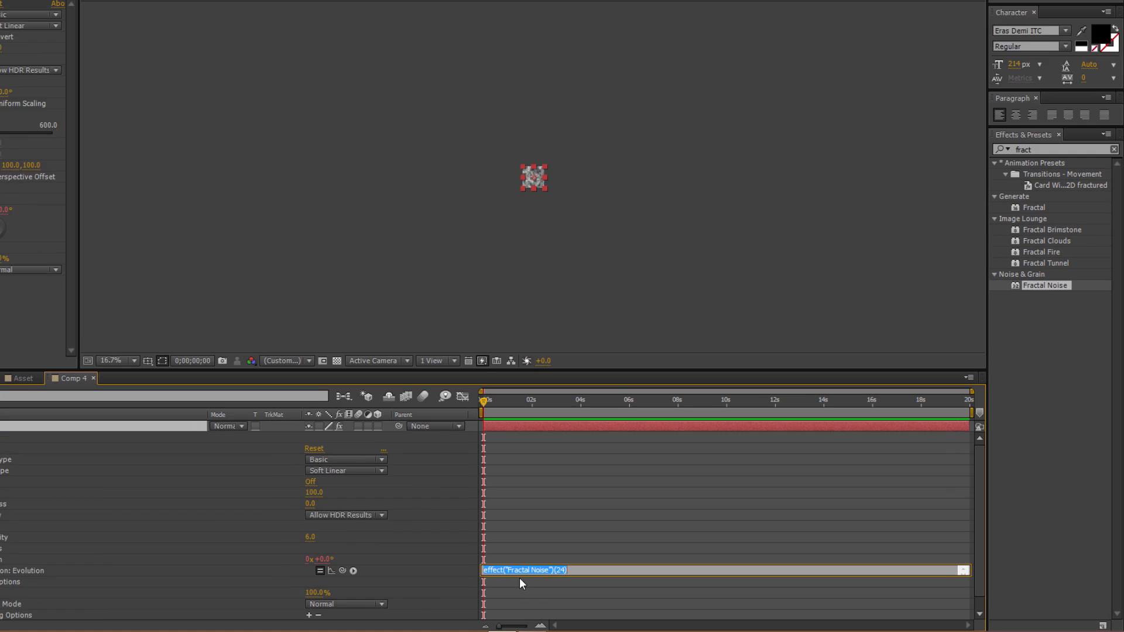
type("time*100")
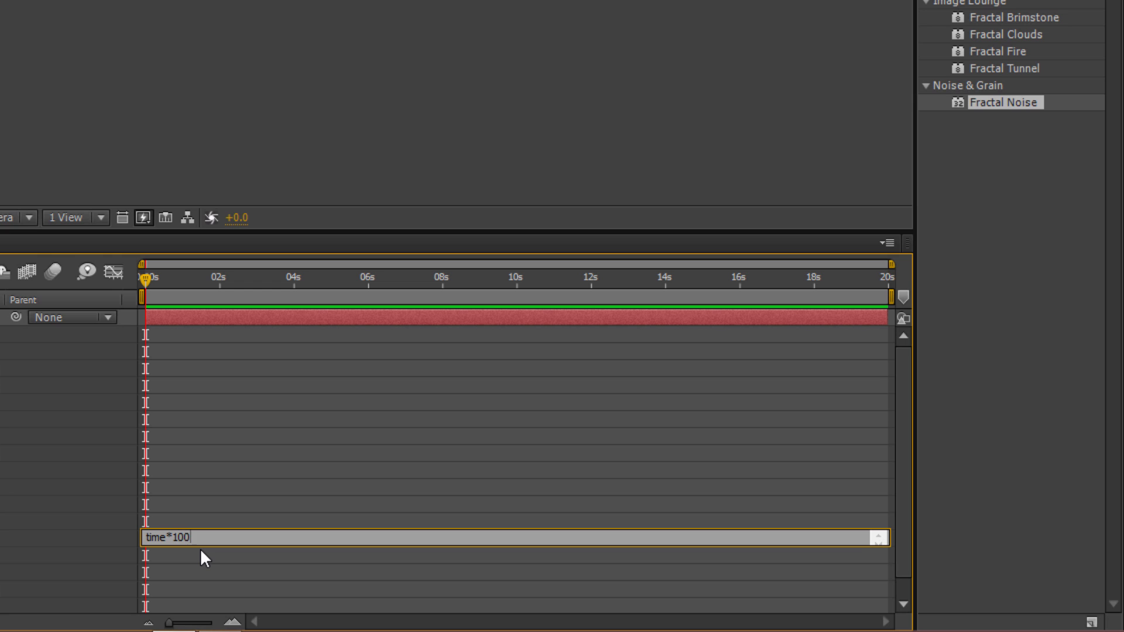
left_click(162, 281)
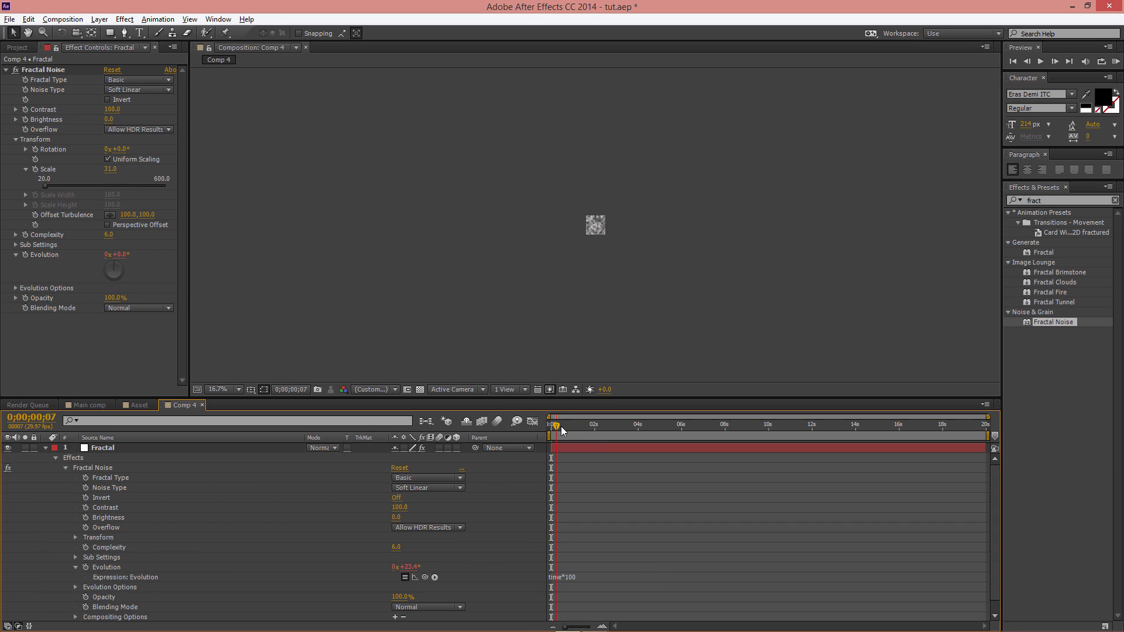
Preview the noise animation by scrubbing through time, and view the composition at 100% and full resolution
left_click_drag(562, 430, 344, 475)
key("/")
key("ctrl+j")
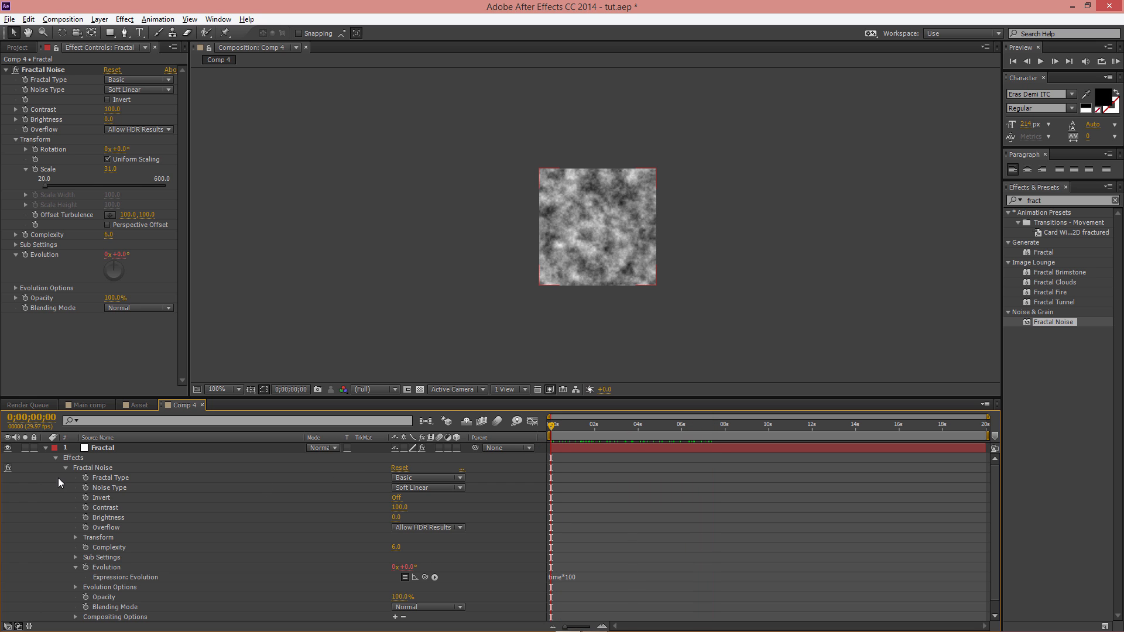
left_click(46, 449)
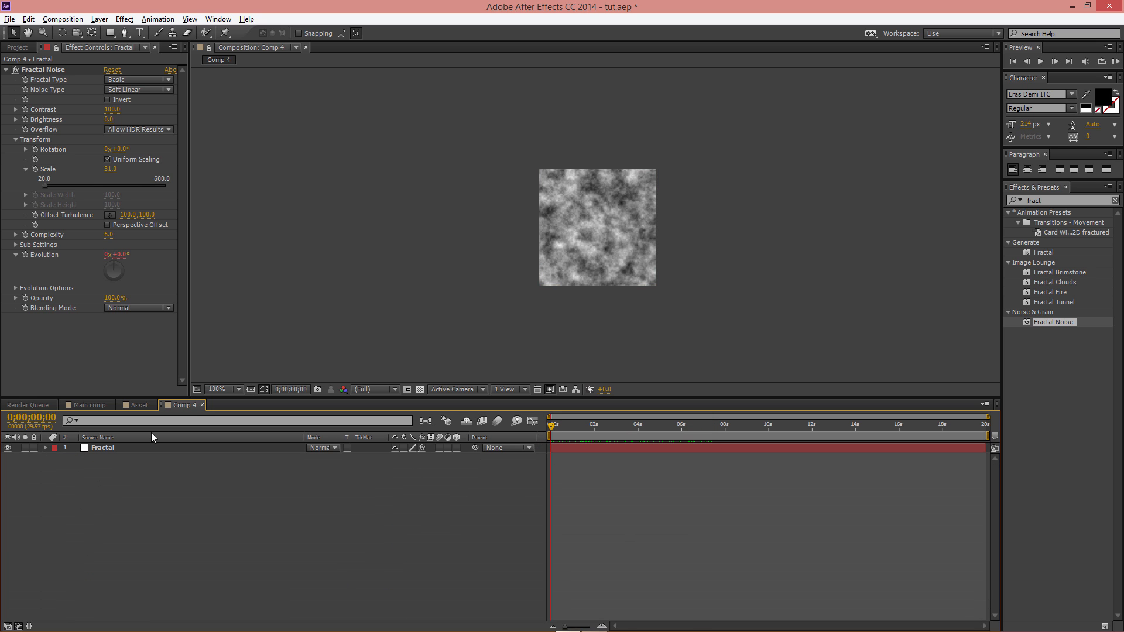
Return to the Asset composition and add the Fractal solid from the Solids folder to it as a layer
left_click(202, 405)
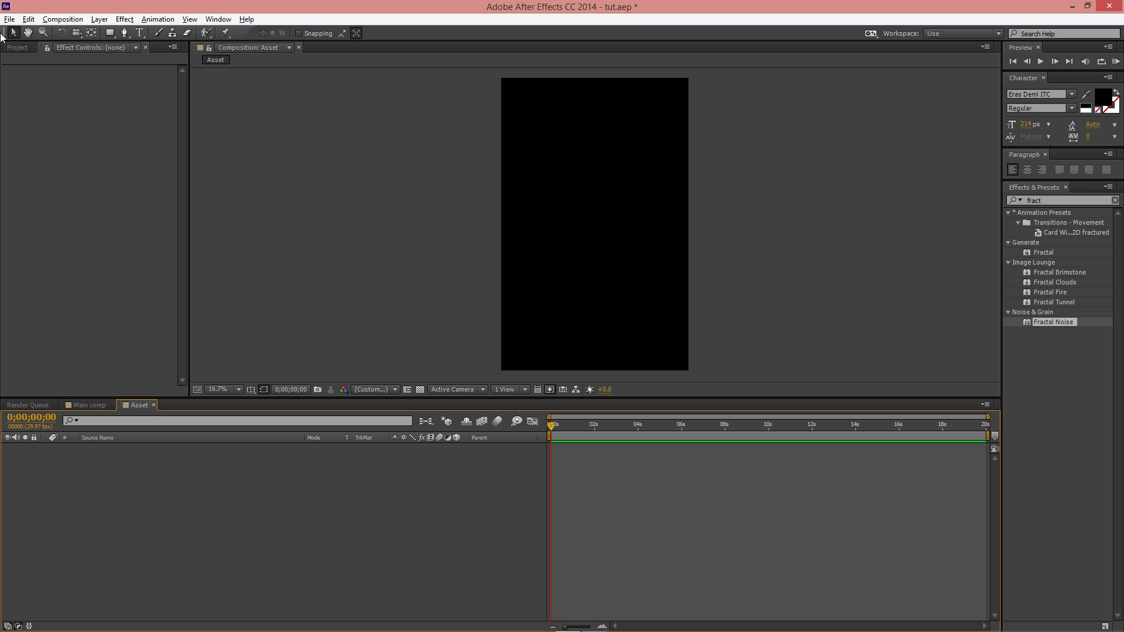
left_click(10, 50)
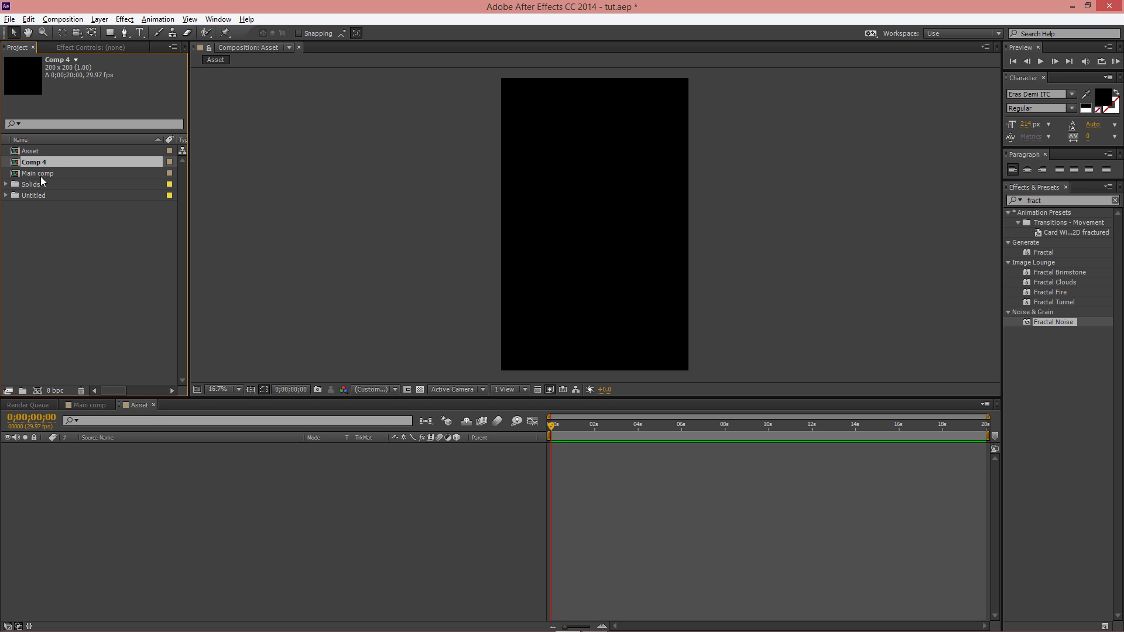
left_click(6, 184)
left_click(33, 195)
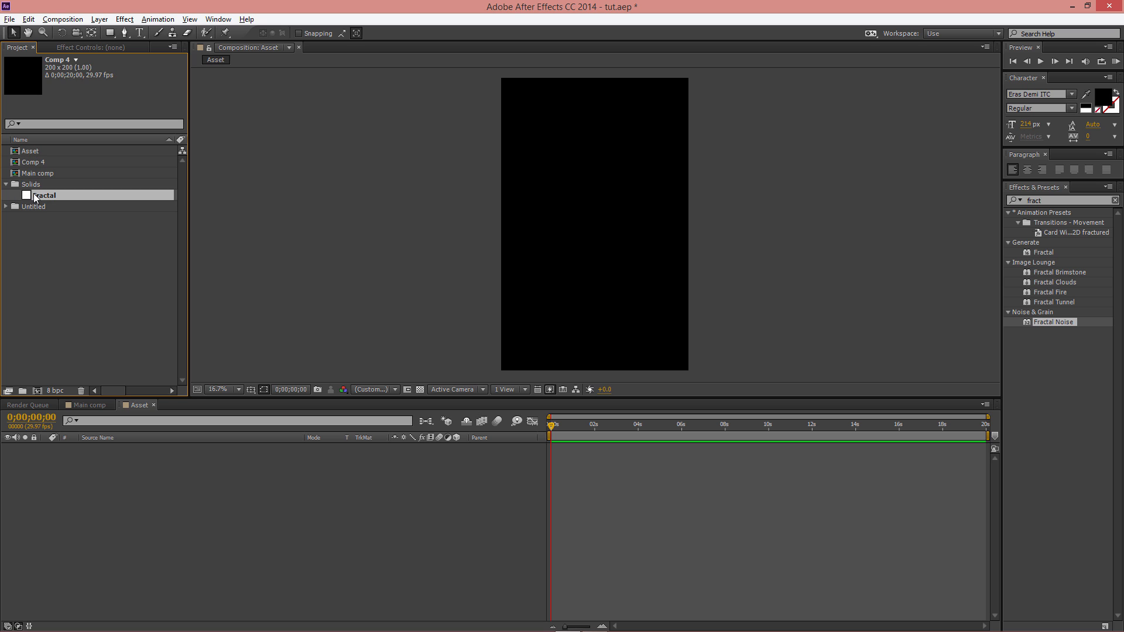
left_click_drag(41, 196, 157, 490)
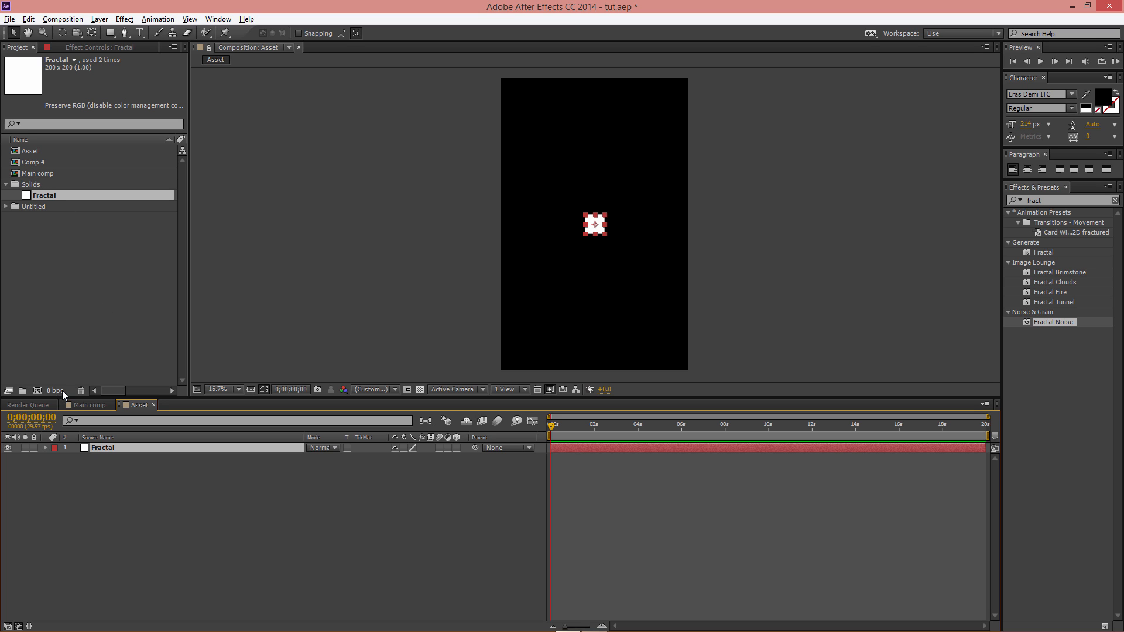
Copy the Fractal Noise effect from Comp 4's Fractal layer onto the Fractal layer in the Asset composition
double_click(28, 165)
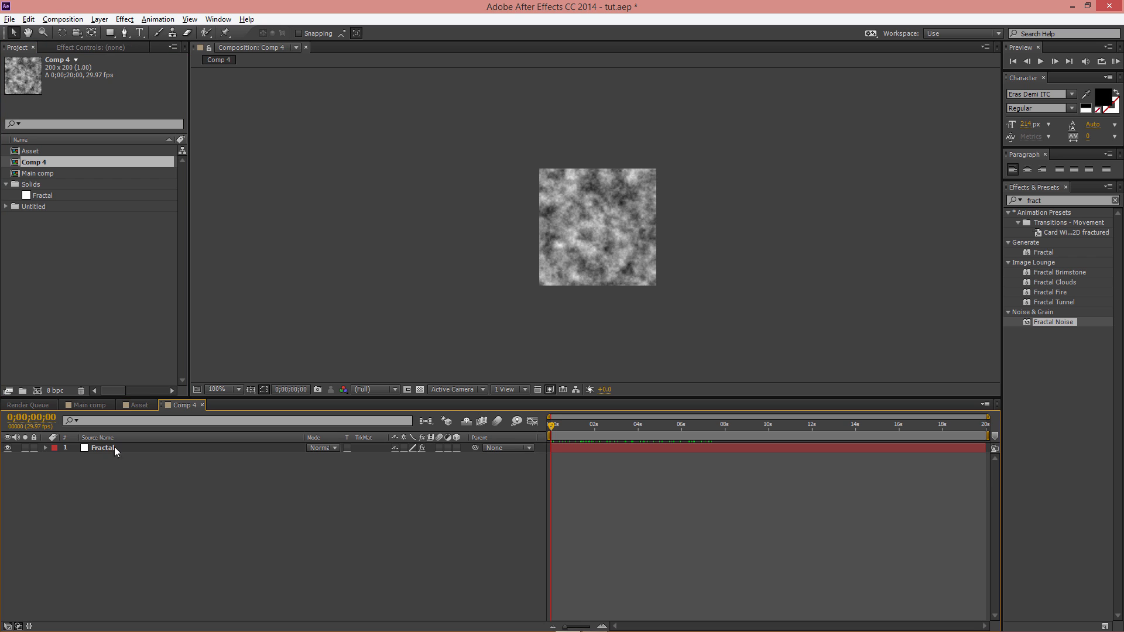
left_click(71, 48)
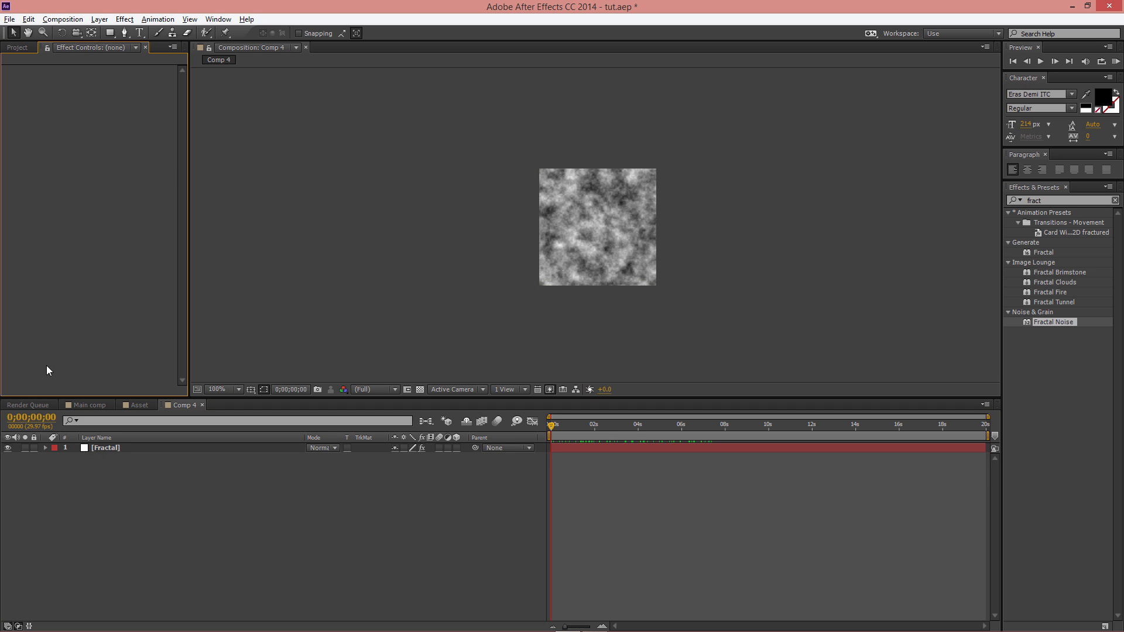
left_click(89, 448)
left_click(39, 70)
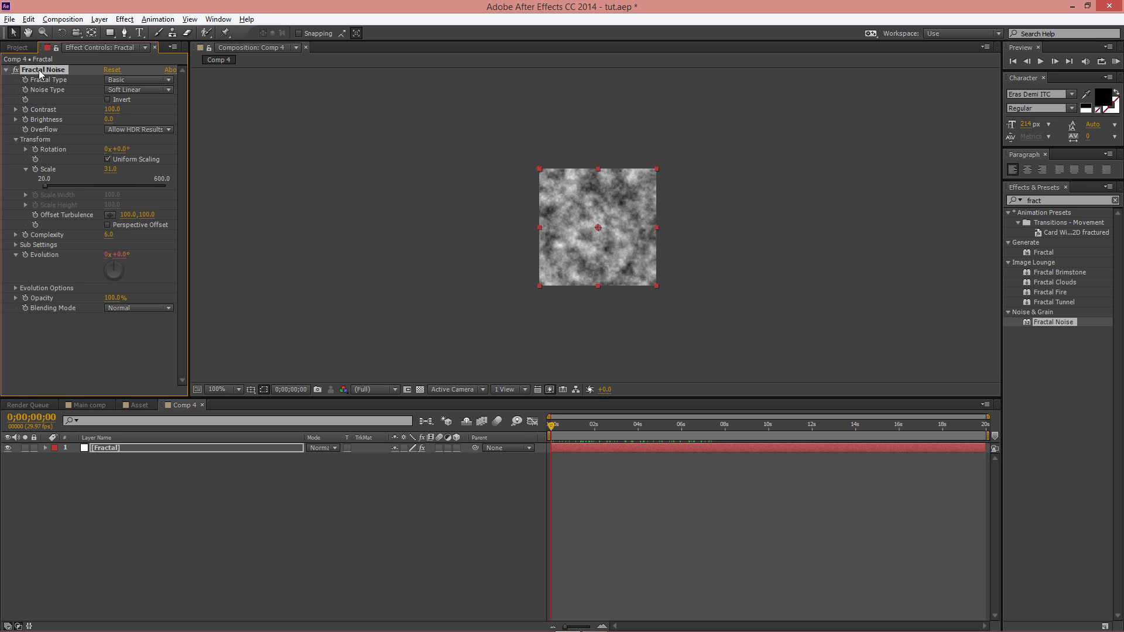
left_click(23, 47)
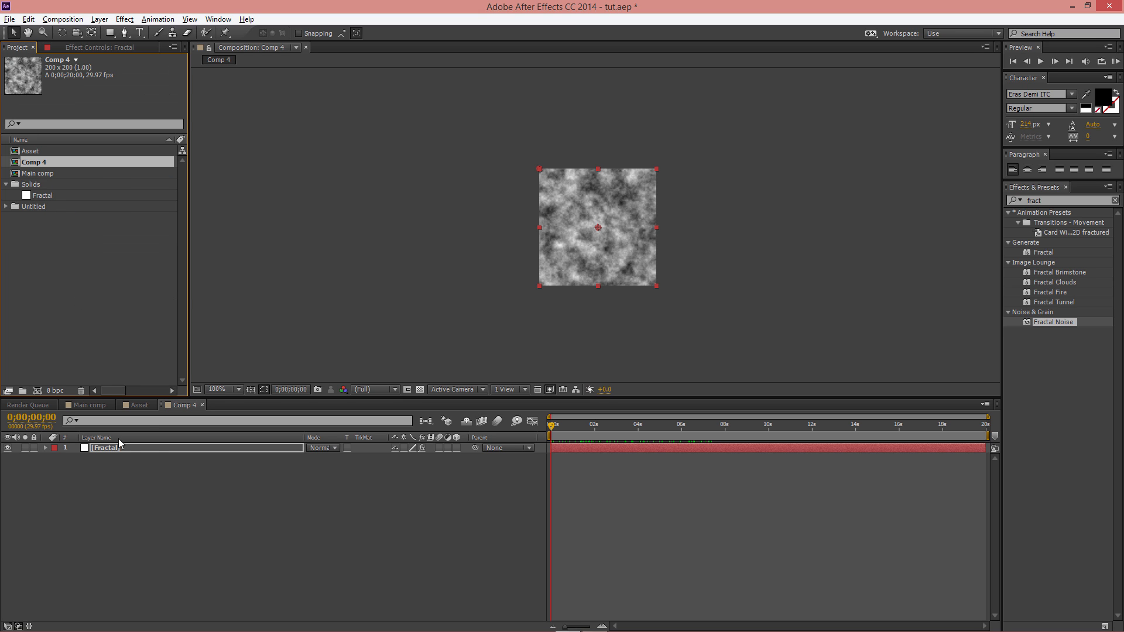
left_click(140, 405)
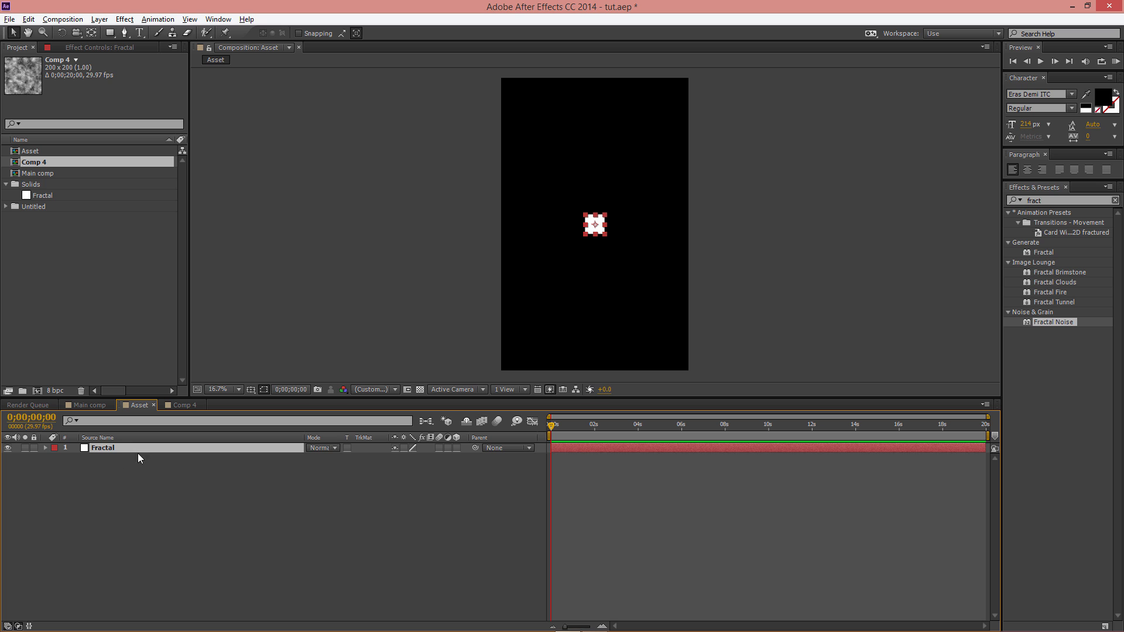
left_click(79, 50)
key("ctrl+v")
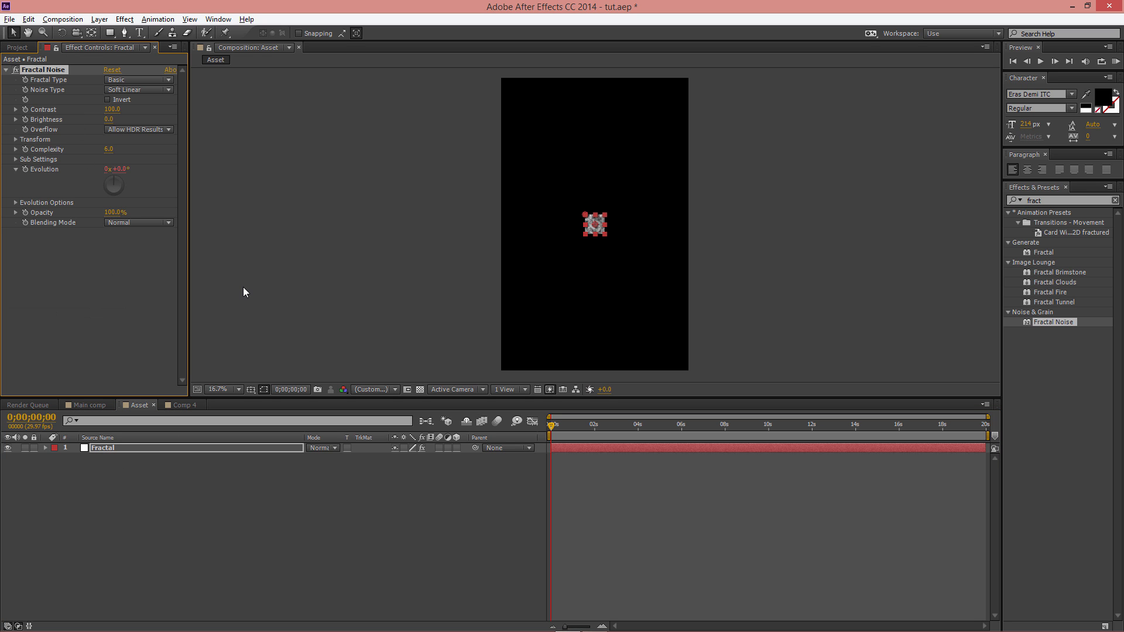
Move the Fractal layer straight down to near the bottom edge of the Asset composition, and close Comp 4
left_click(234, 307)
left_click(599, 226)
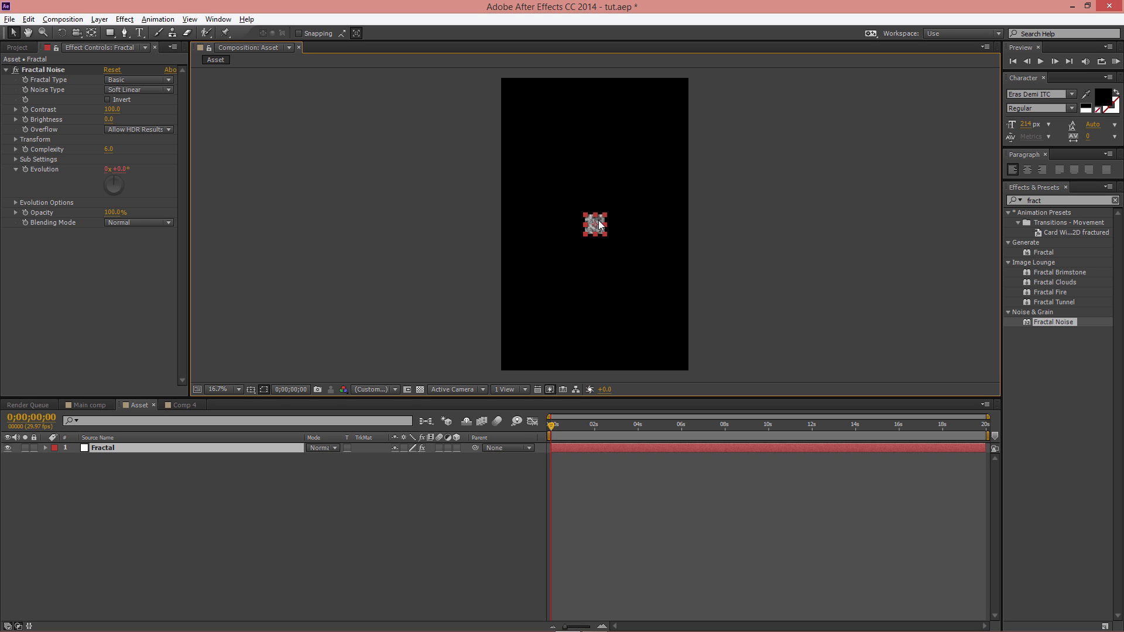
left_click_drag(599, 225, 602, 334)
left_click(701, 379)
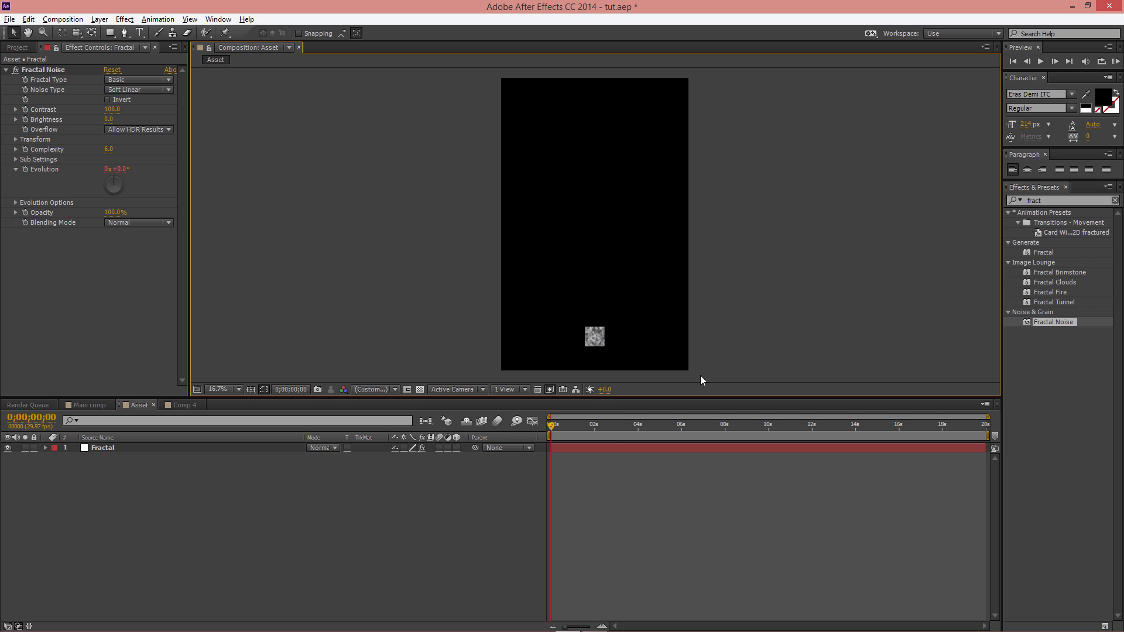
left_click(176, 406)
left_click(203, 405)
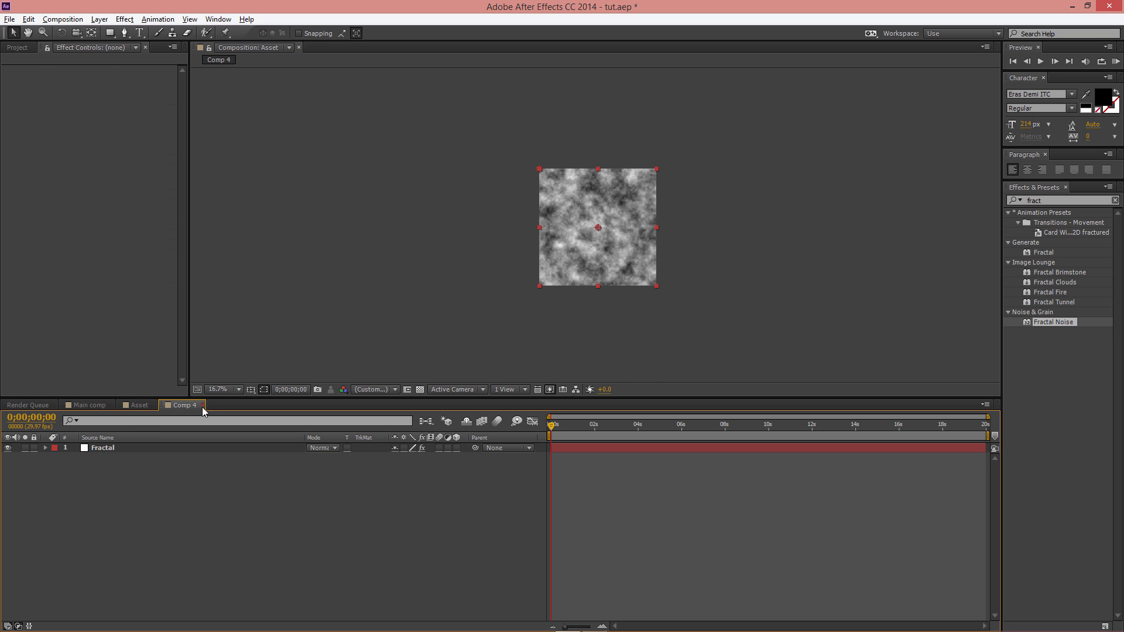
Create a white 1920 x 3000 px solid named Smoke in the Asset composition
left_click(130, 436)
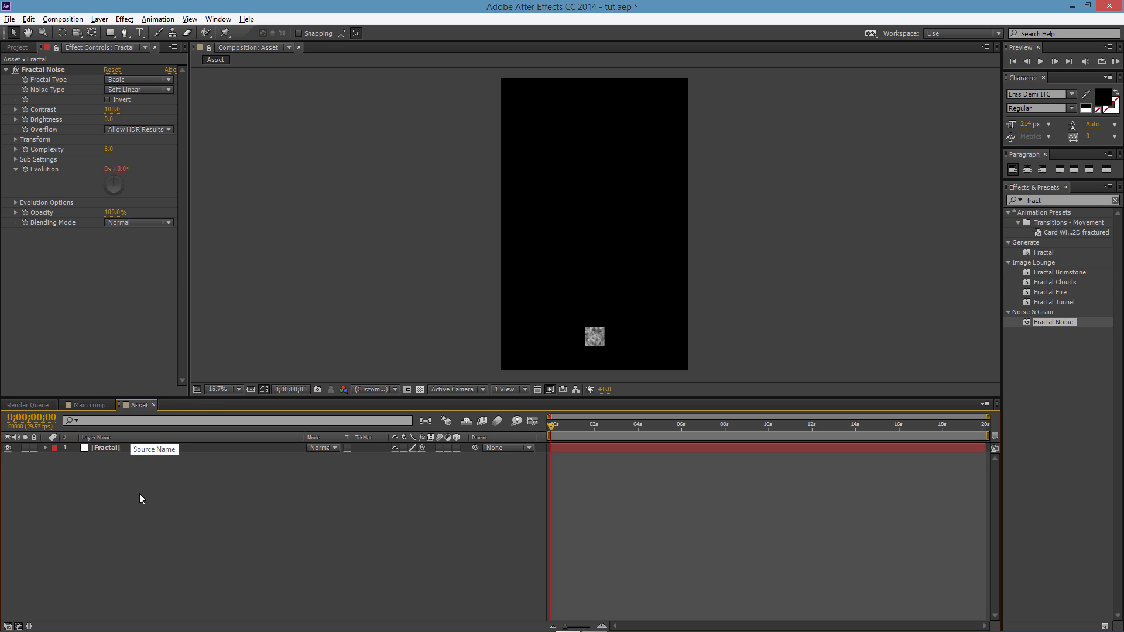
right_click(143, 511)
mouse_move(218, 383)
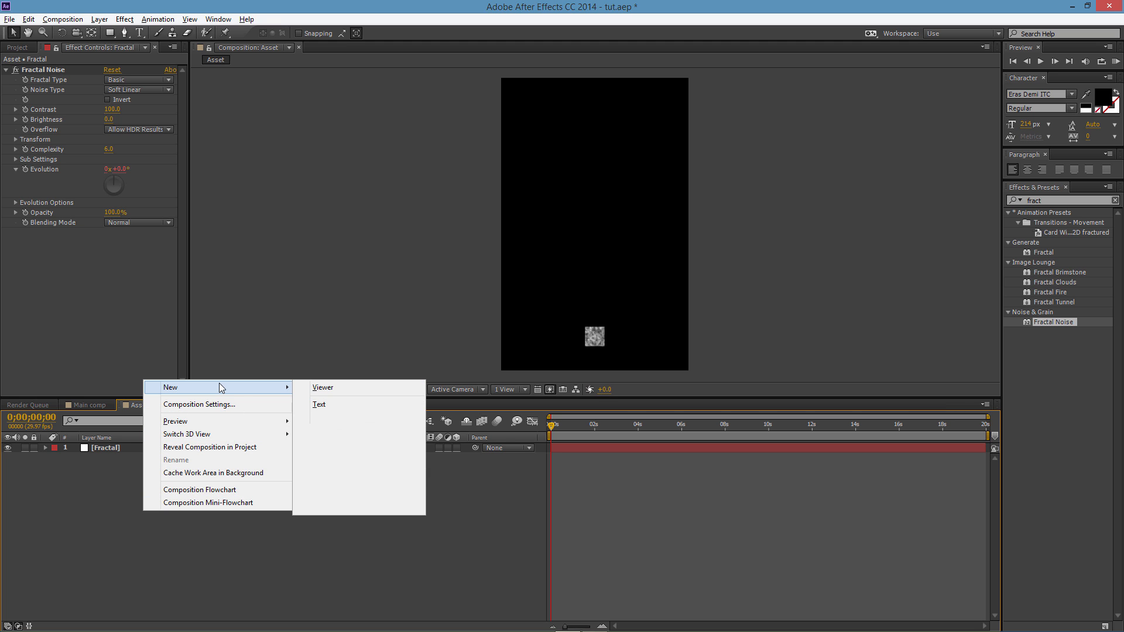
left_click(342, 416)
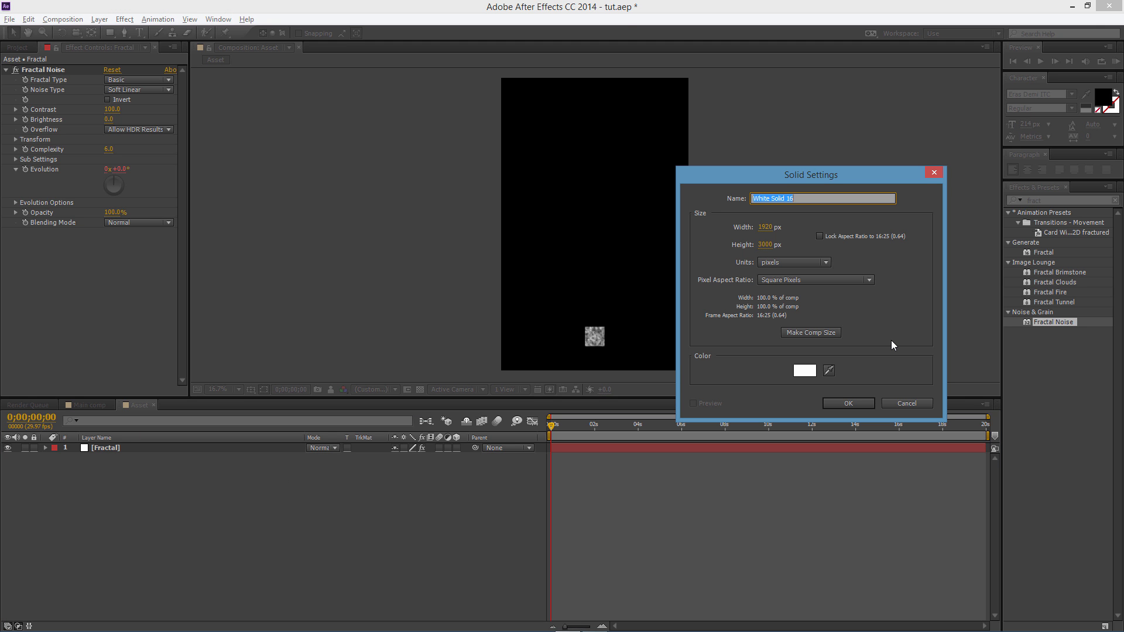
type("Smoke")
left_click(859, 408)
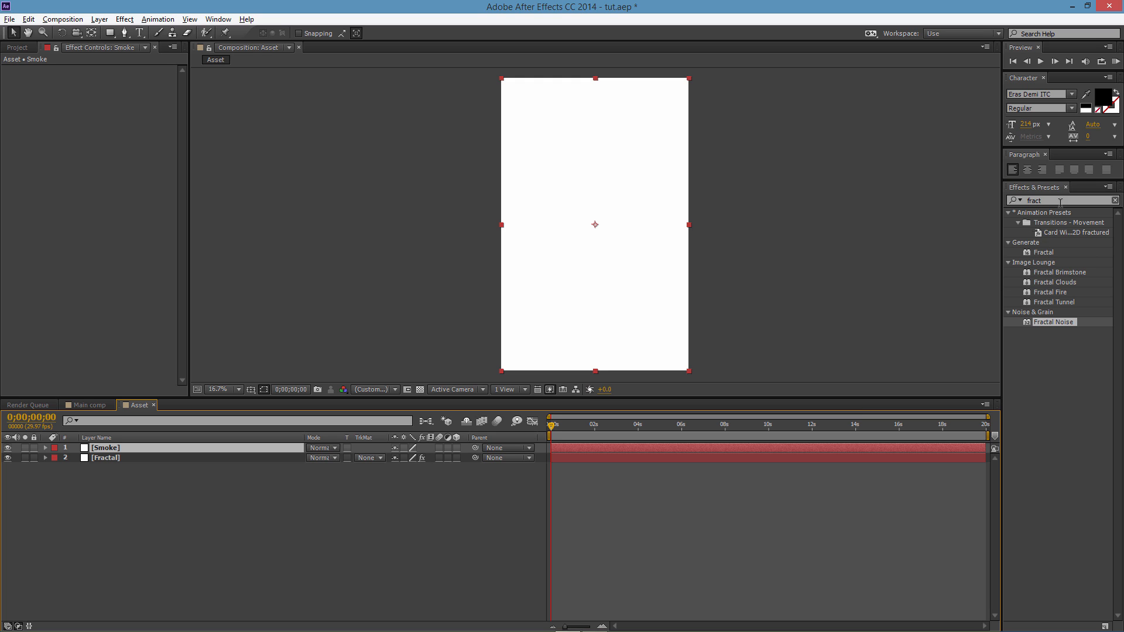
Find the Optics Compensation effect and apply it to the Smoke layer
left_click(1013, 201)
type("optic")
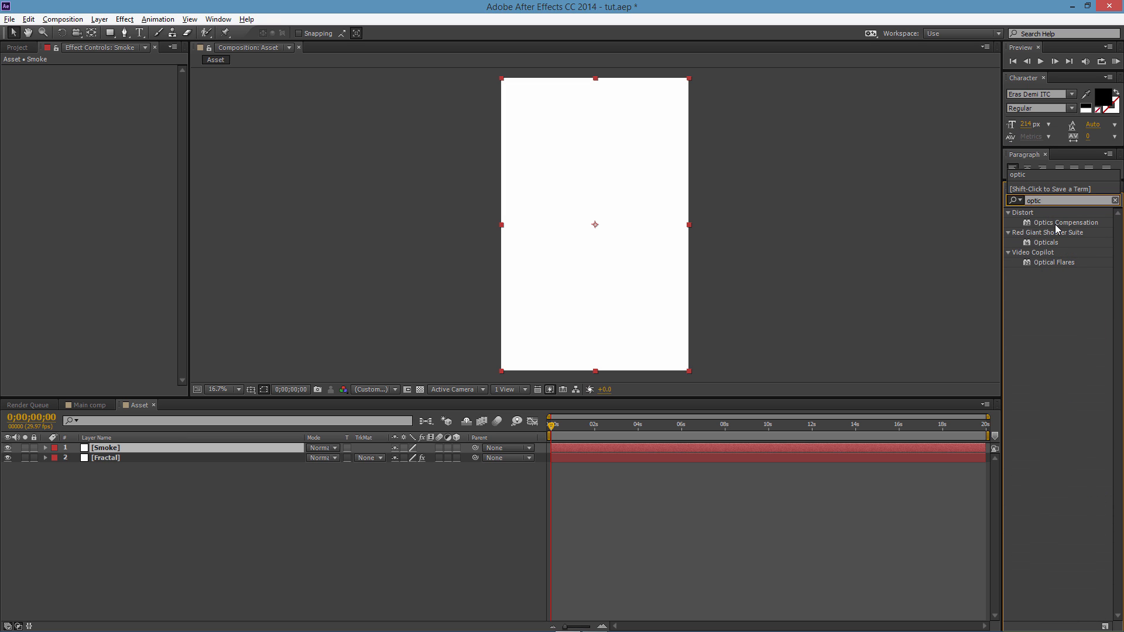
left_click_drag(1055, 224, 33, 164)
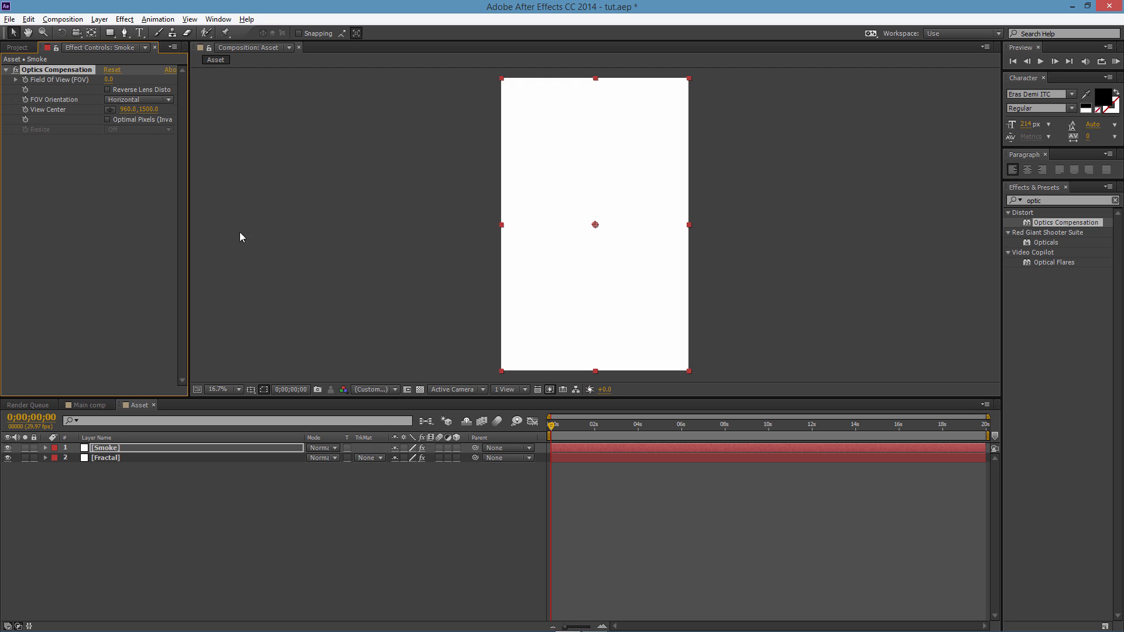
Add the Curves effect and the Unsharp Mask effect to the Smoke layer, below Optics Compensation
left_click(1023, 201)
type("c")
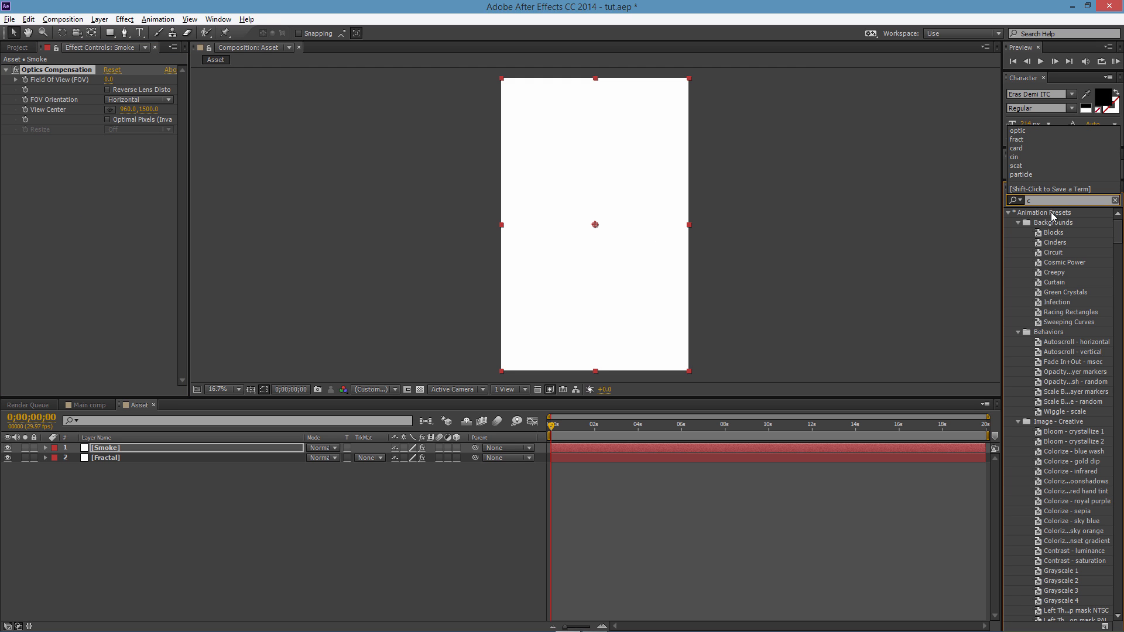
type("ur")
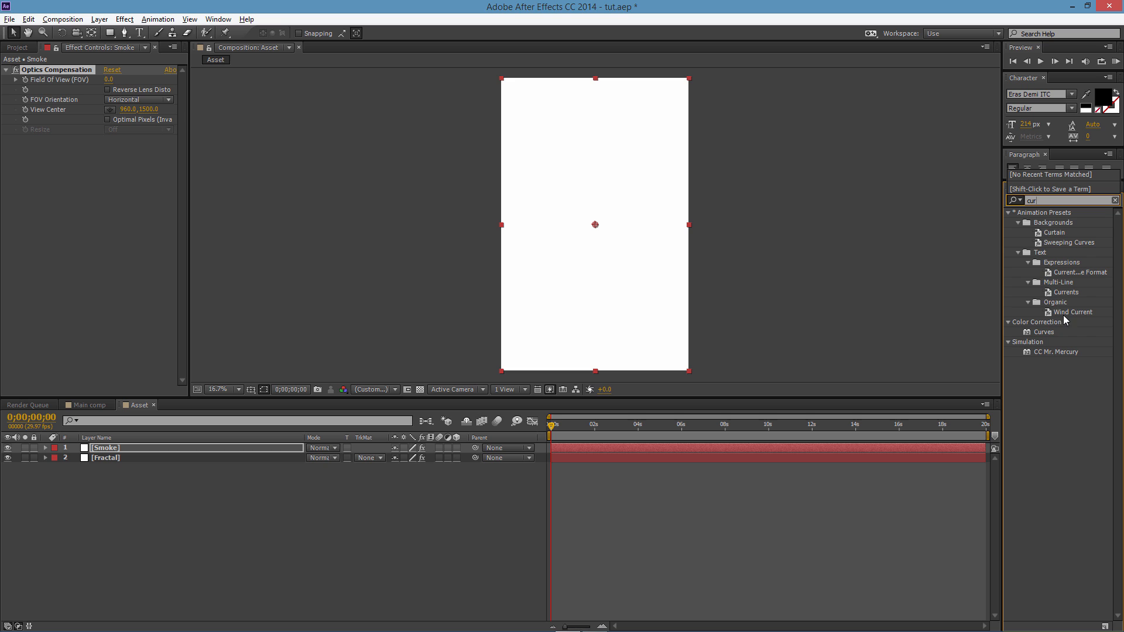
left_click_drag(1052, 330, 97, 226)
left_click(1078, 199)
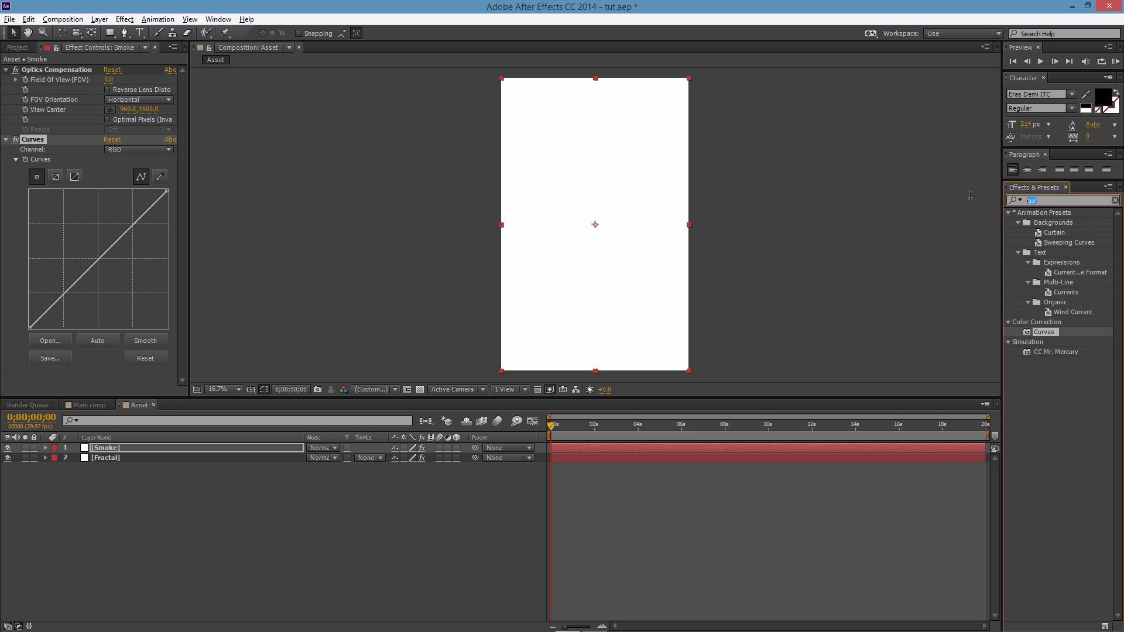
type("uns")
left_click_drag(1054, 252, 91, 385)
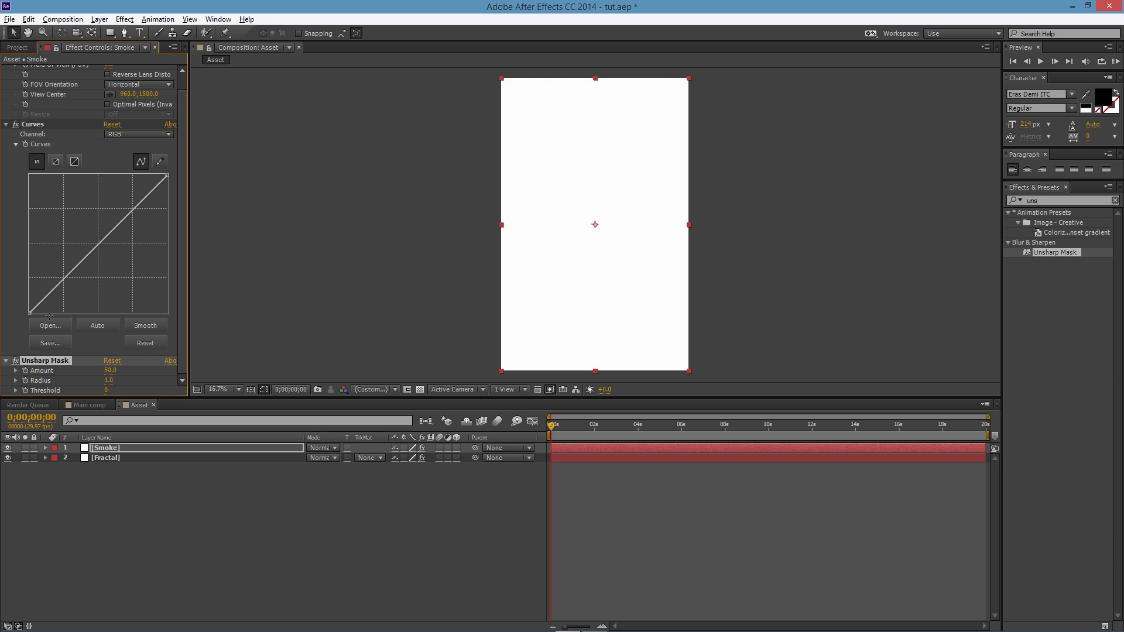
Disable Unsharp Mask and Curves on the Smoke layer, and set Optics Compensation's Field Of View to 168.9
left_click(16, 360)
left_click(15, 124)
scroll(47, 161, "up", 1)
left_click(55, 71)
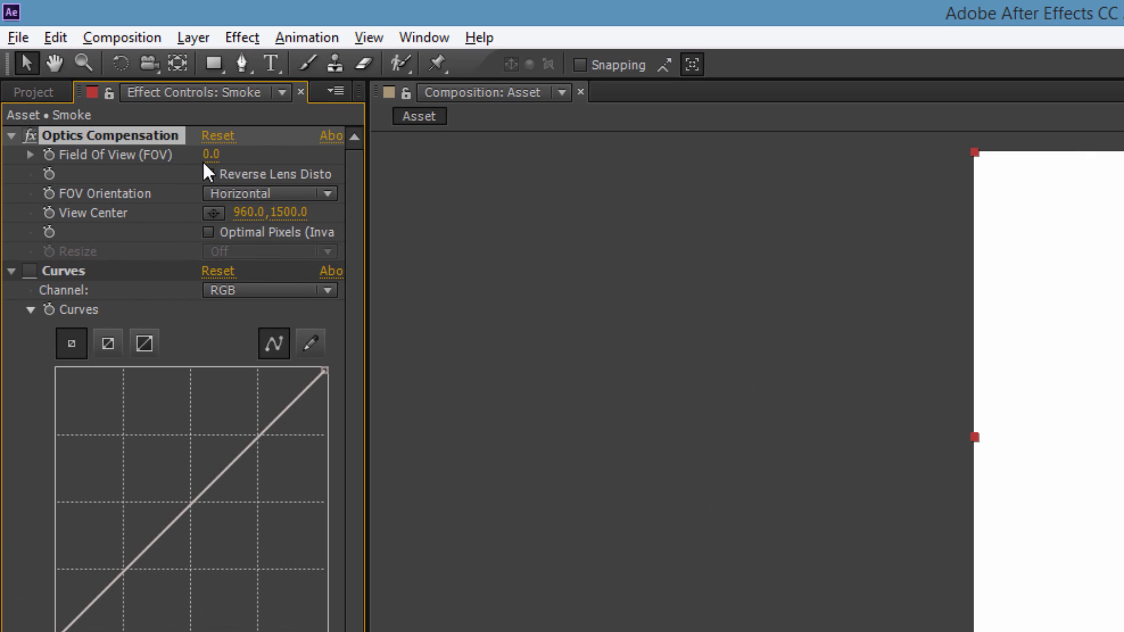
left_click(109, 79)
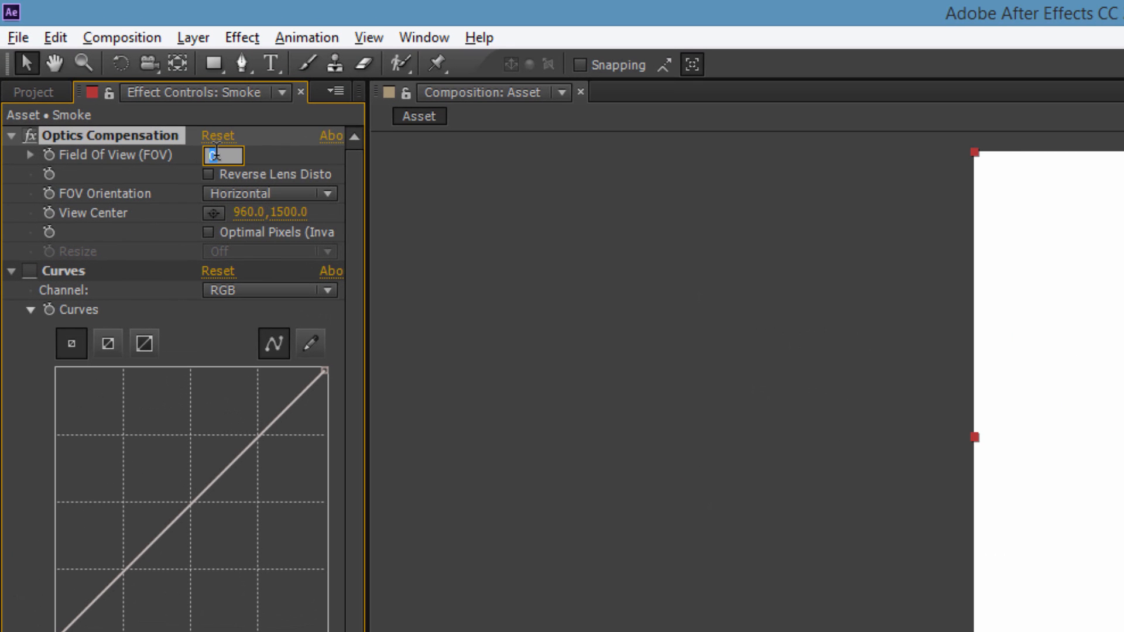
type("168.9")
key("Return")
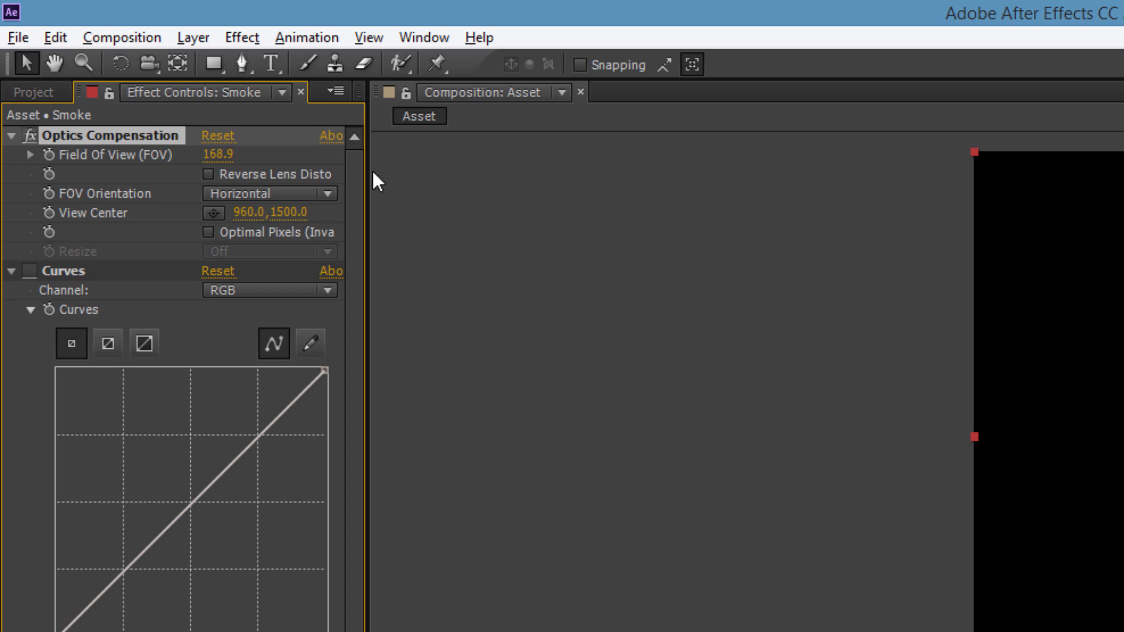
Enable Reverse Lens Distortion in Optics Compensation and set its View Center to 957.8, 2304.9
mouse_move(367, 170)
left_mouse_down()
mouse_move(410, 171)
mouse_move(364, 170)
left_mouse_up()
left_click(206, 174)
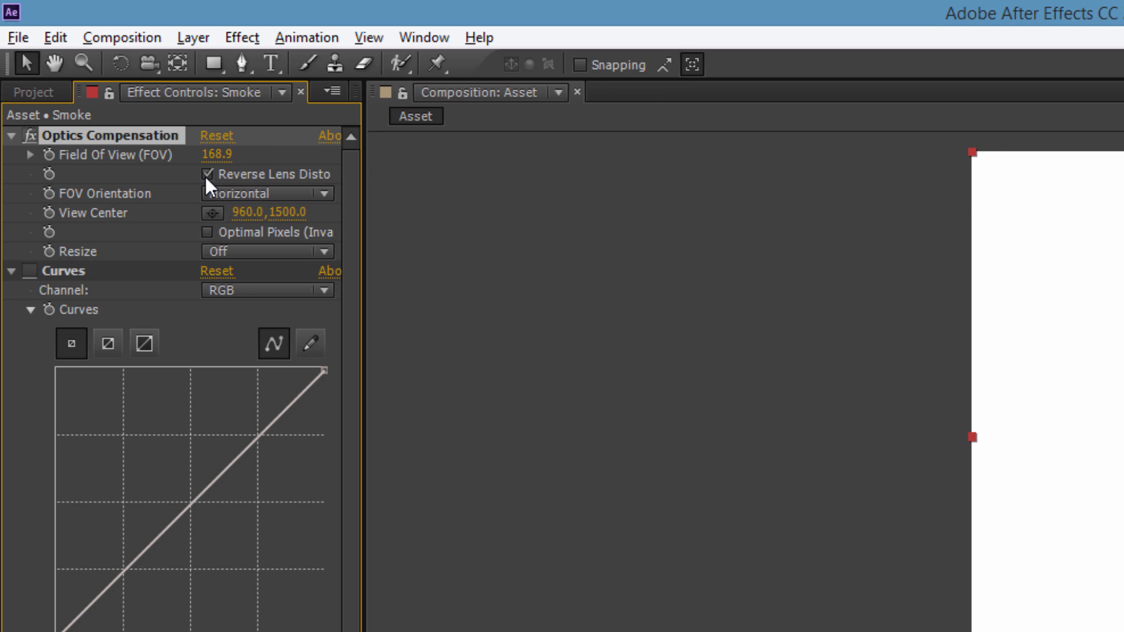
left_click(245, 213)
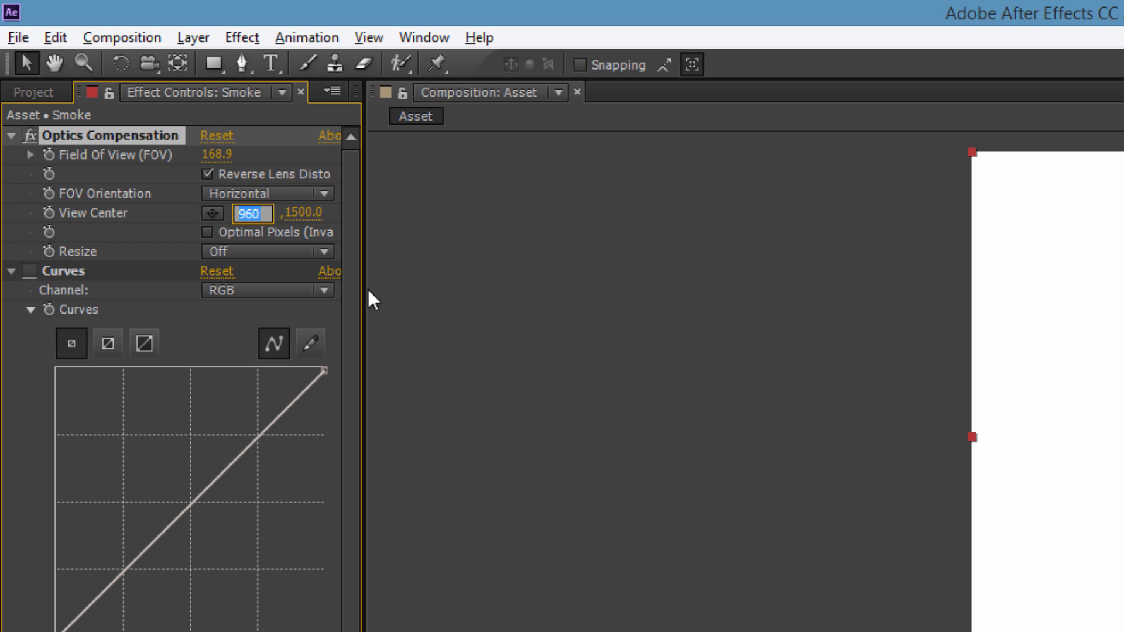
type("957.8")
left_click(309, 213)
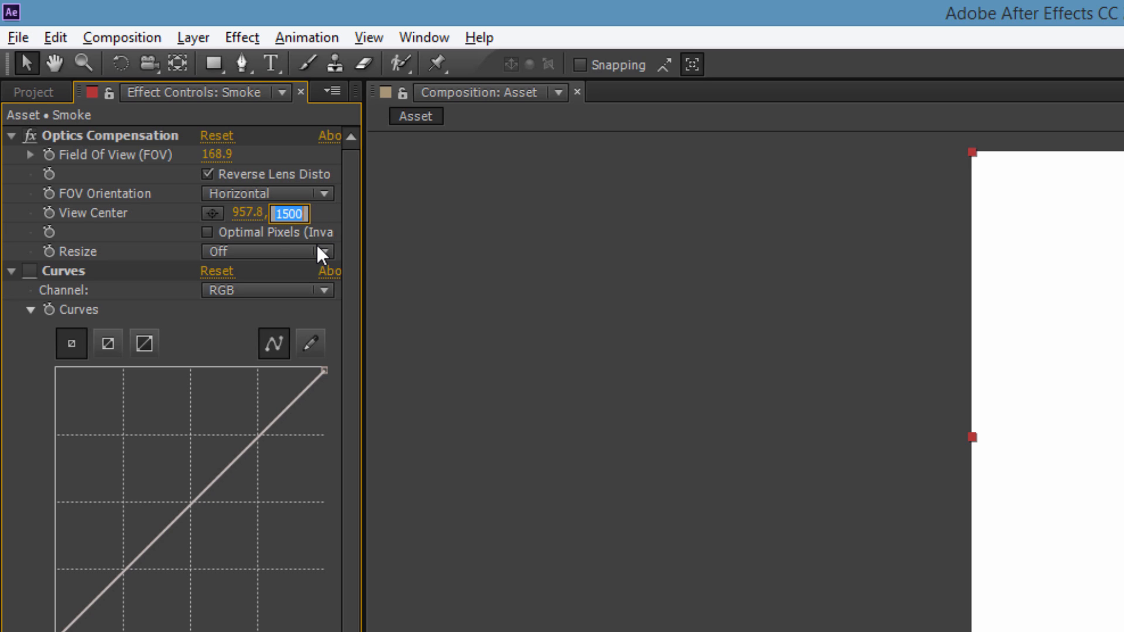
type("23")
type("0")
type("4")
type(",9")
key("Return")
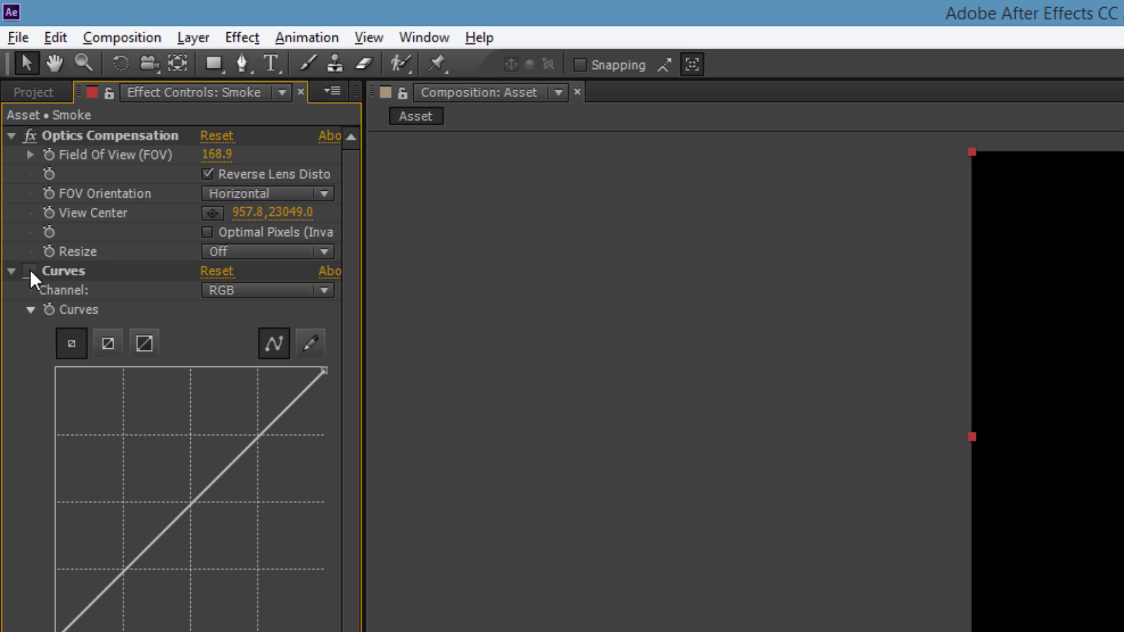
Re-enable Curves and shape its RGB curve into an S, raising the highlights slightly and pulling down the shadows
scroll(201, 331, "down", 2)
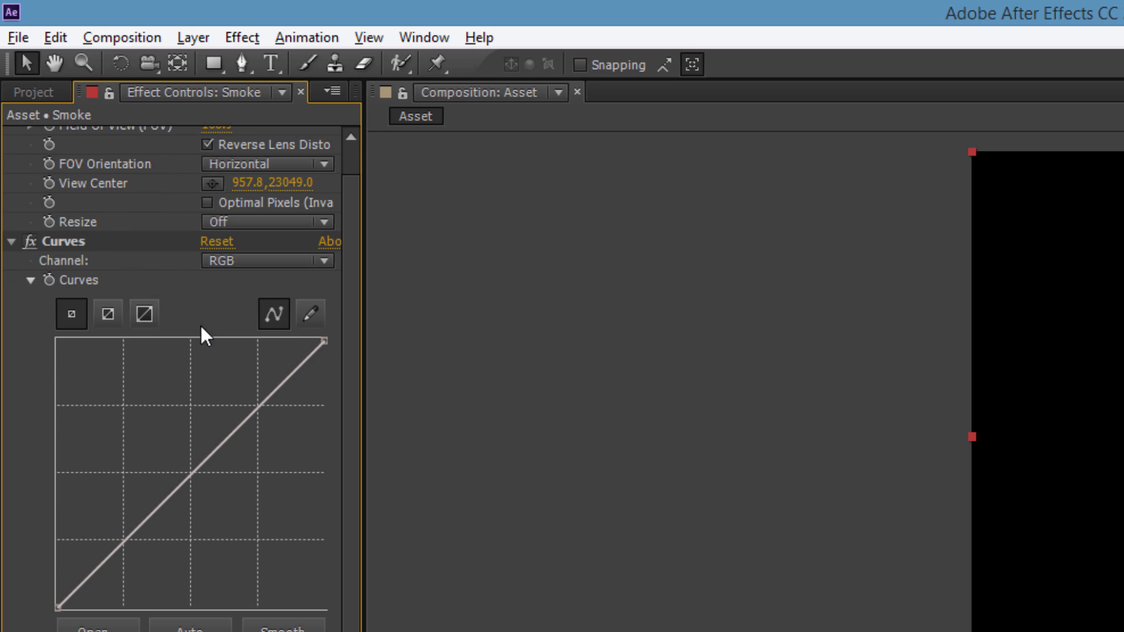
left_click(254, 414)
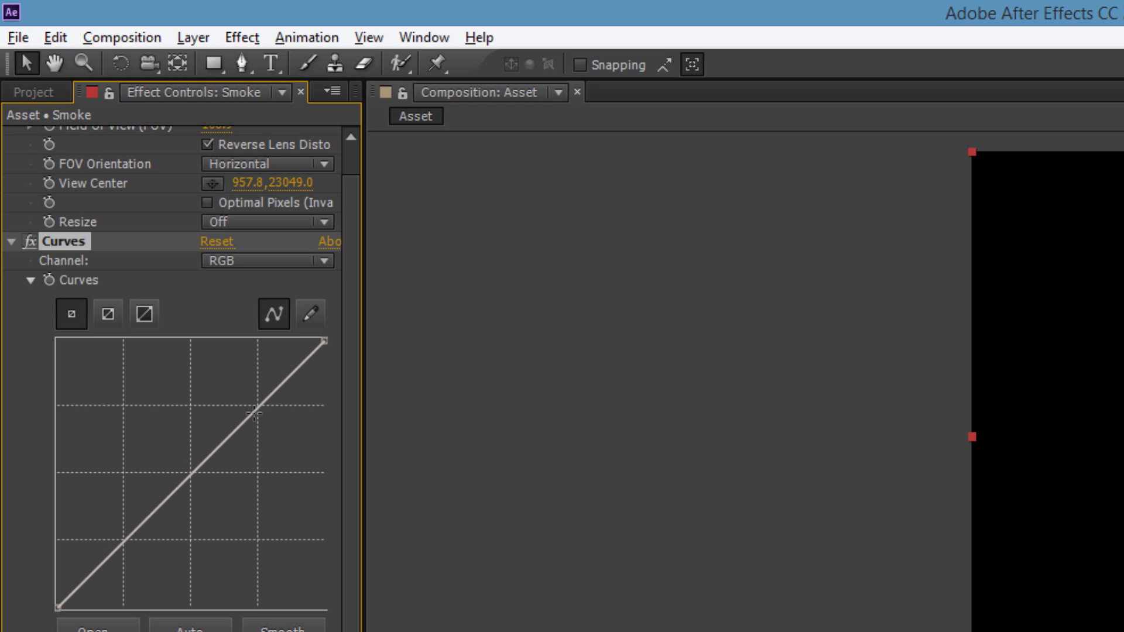
left_click_drag(248, 409, 243, 406)
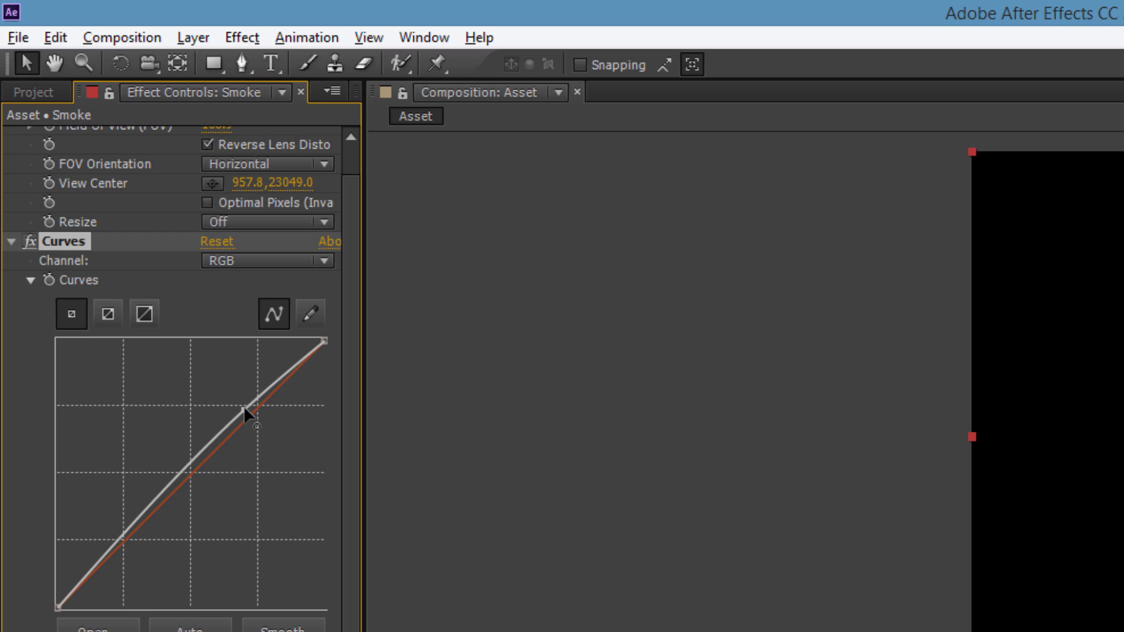
left_click_drag(166, 499, 166, 550)
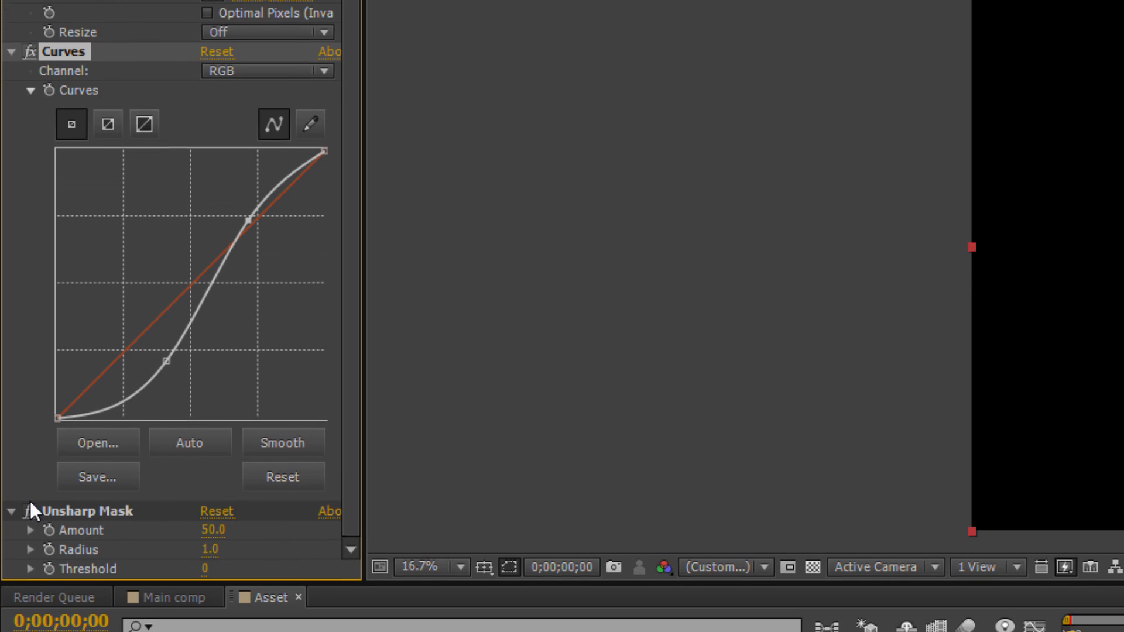
Re-enable Unsharp Mask on the Smoke layer and set its Amount to 290 and Radius to 5
left_click_drag(211, 538, 211, 538)
left_click(211, 530)
type("290")
key("Return")
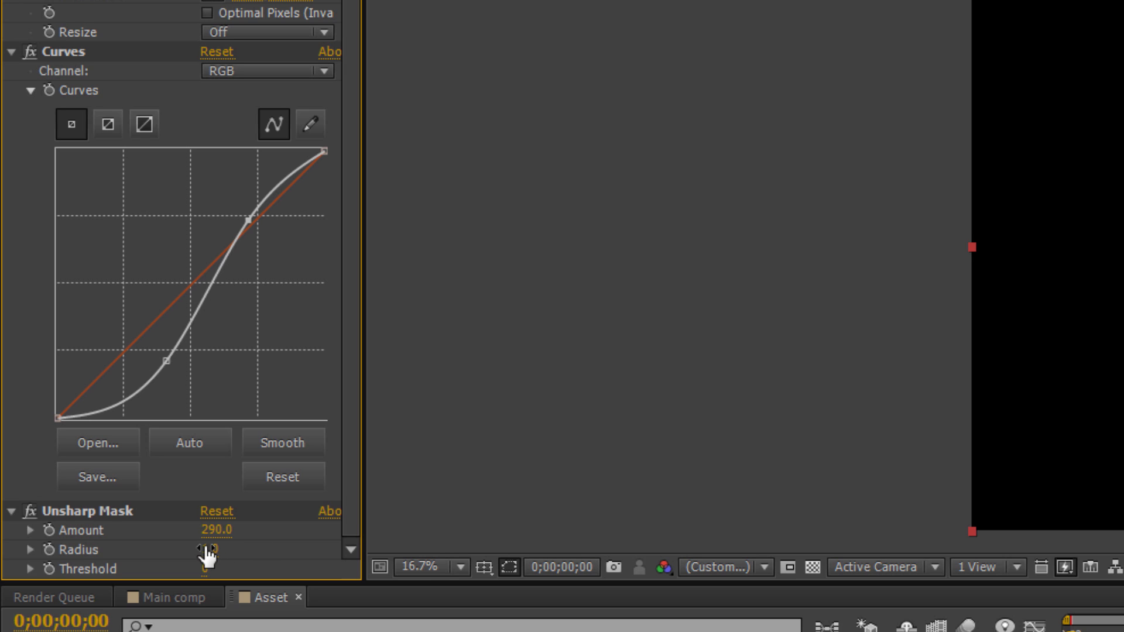
left_click(207, 550)
type("5")
key("Return")
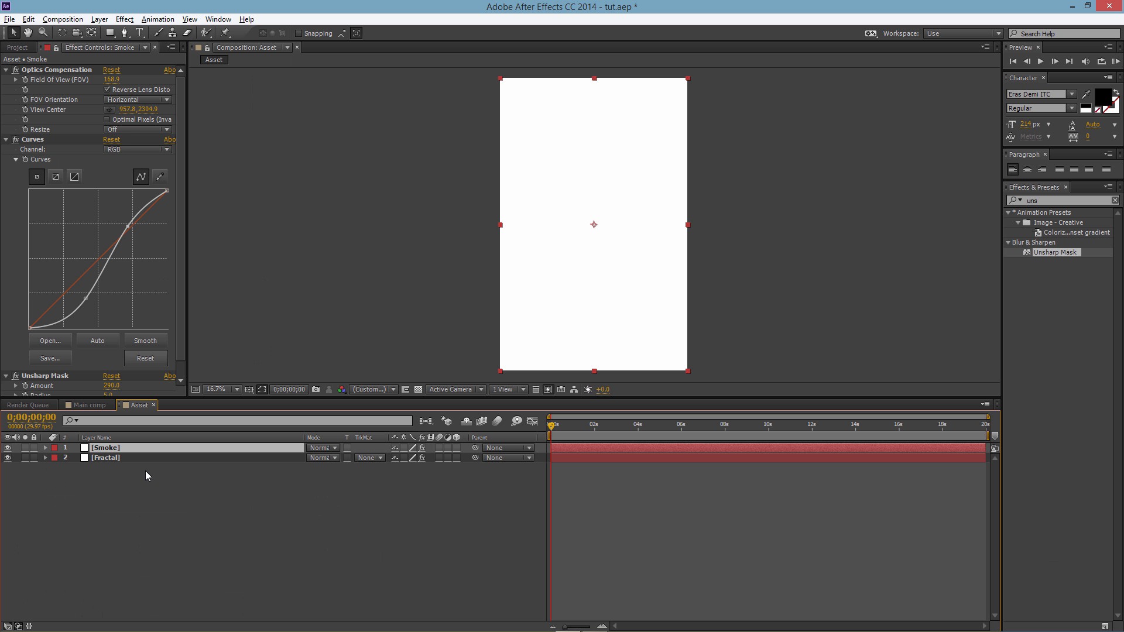
Make Smoke an adjustment layer and move the Fractal layer straight up until its noise spreads into rays across the composition
left_click(447, 448)
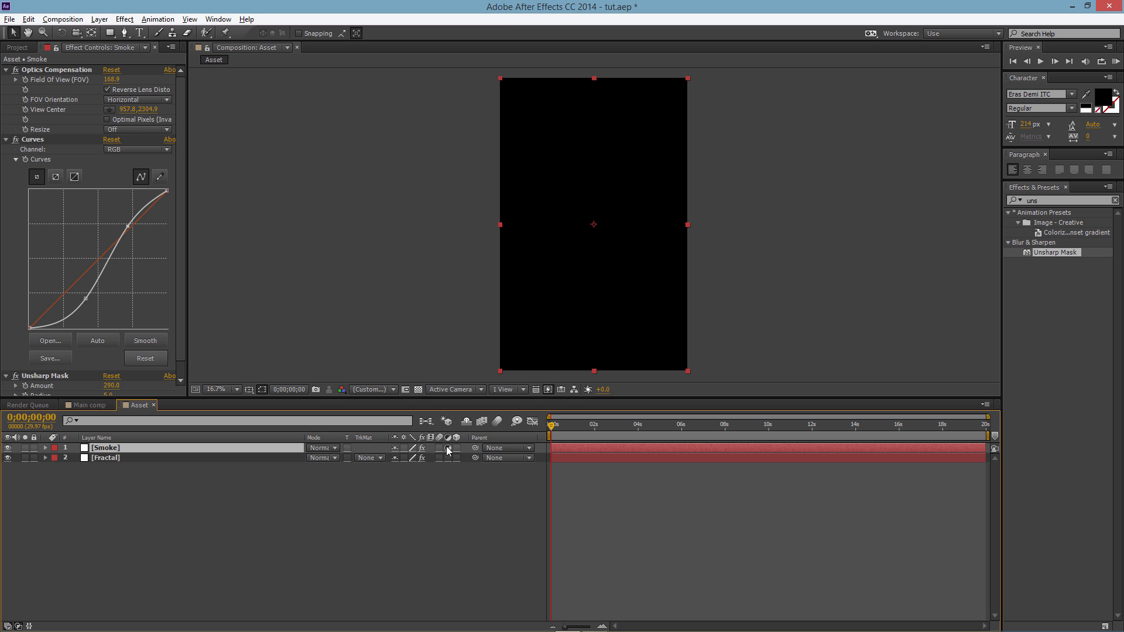
left_click(122, 458)
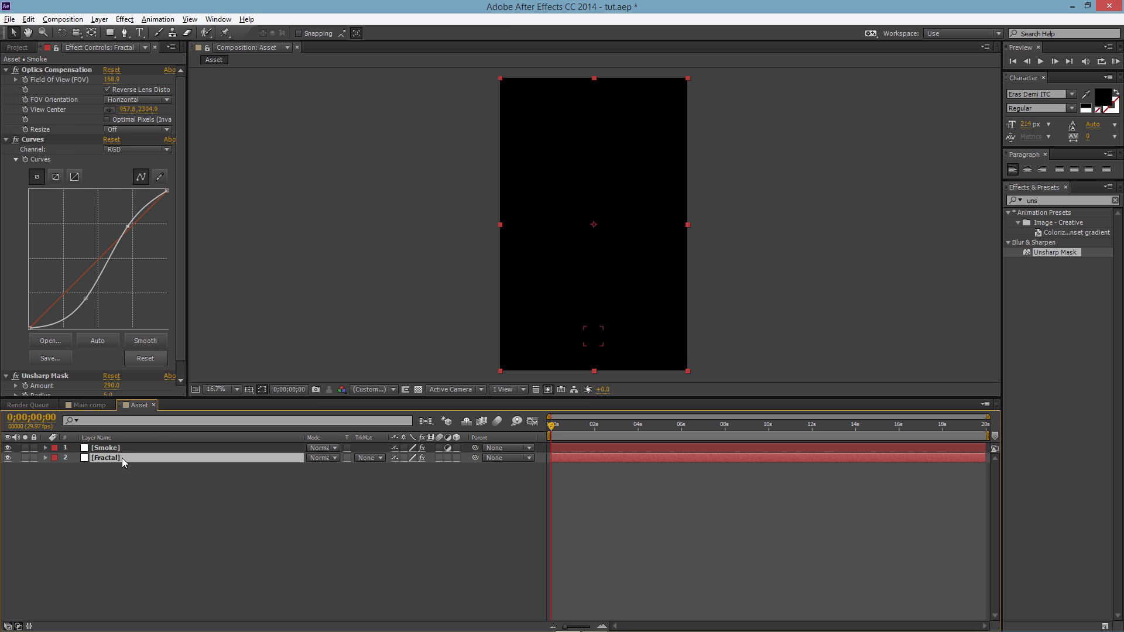
left_click_drag(598, 333, 599, 300)
left_click(600, 329)
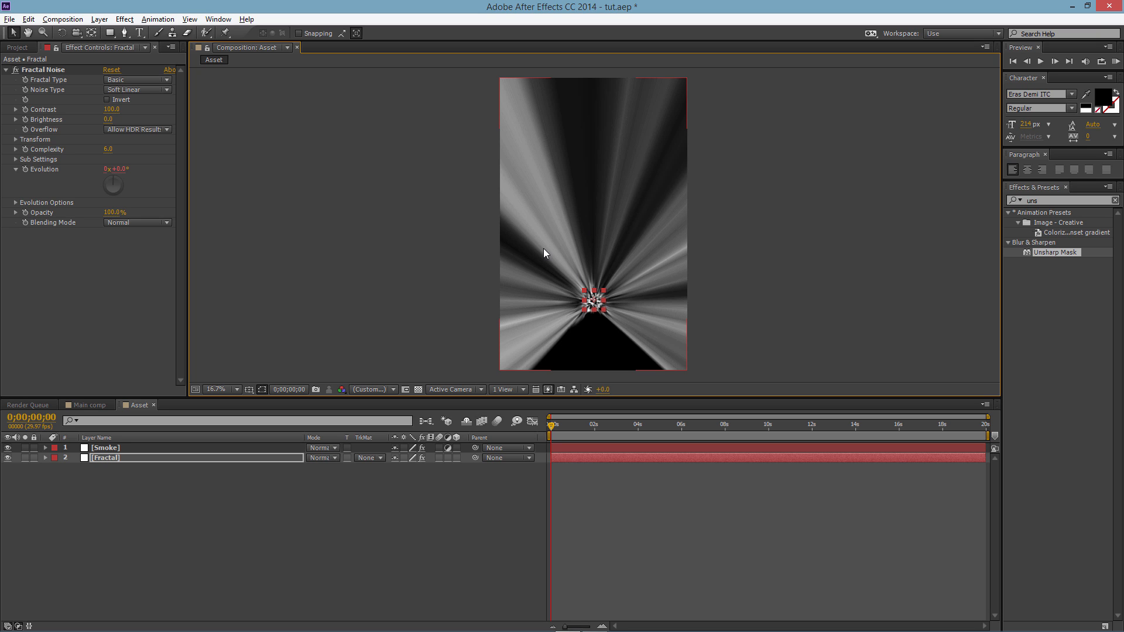
left_click_drag(552, 425, 515, 403)
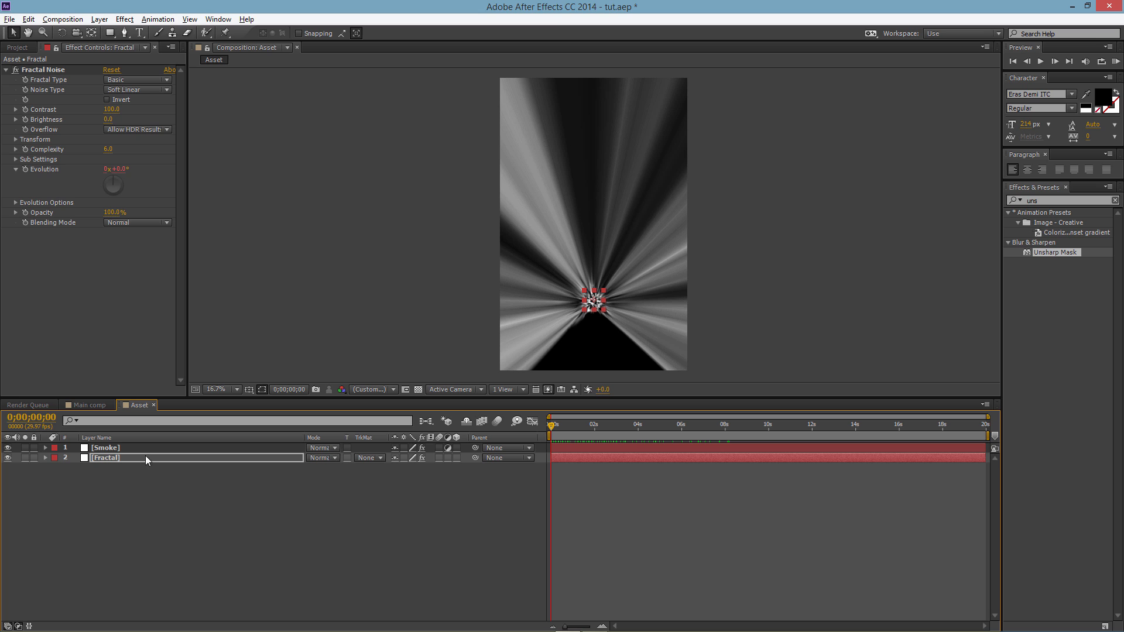
Switch to Main comp and add the Asset composition to it as a layer
left_click(96, 406)
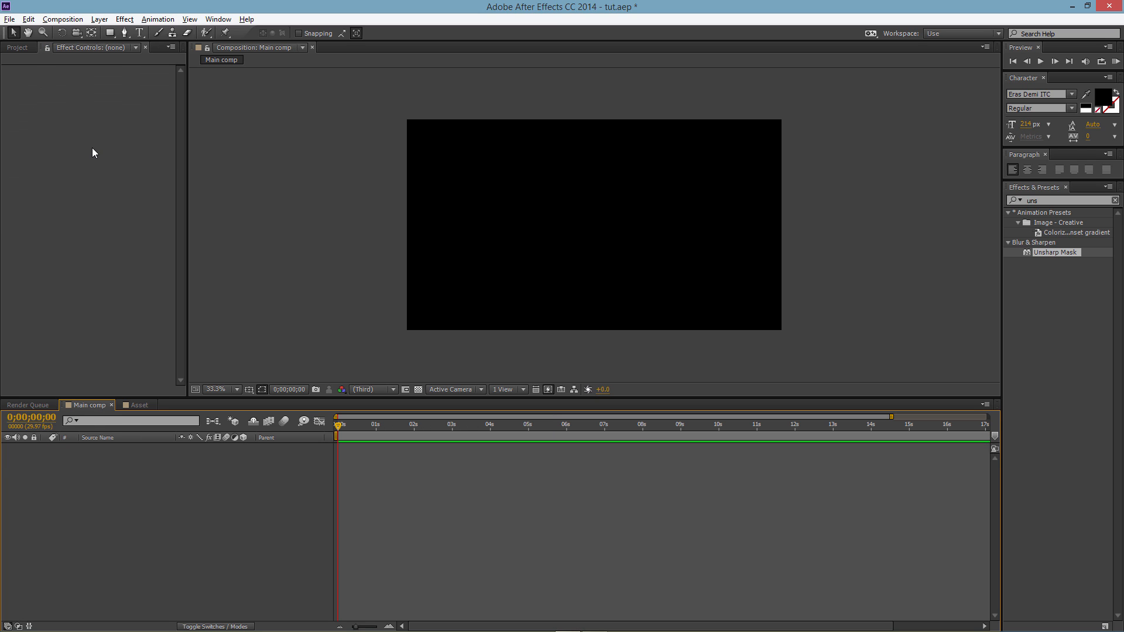
key("ctrl+0")
left_click_drag(33, 151, 190, 510)
Create a black 1920 x 1080 px solid named BG in Main comp and place it below the Asset layer
right_click(191, 516)
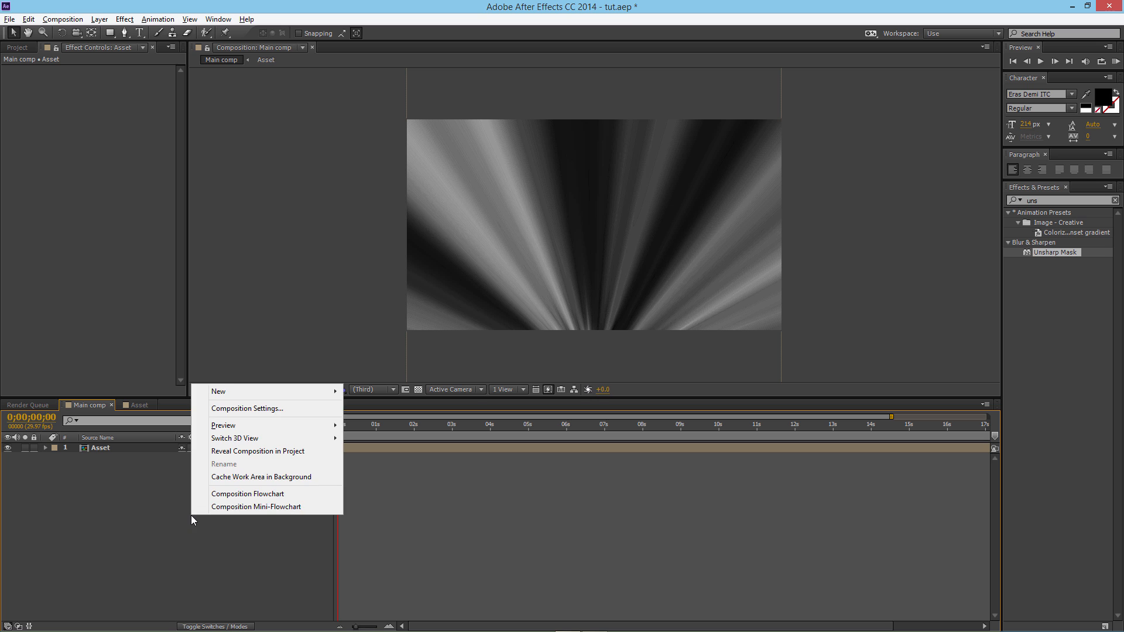
mouse_move(280, 394)
left_click(370, 421)
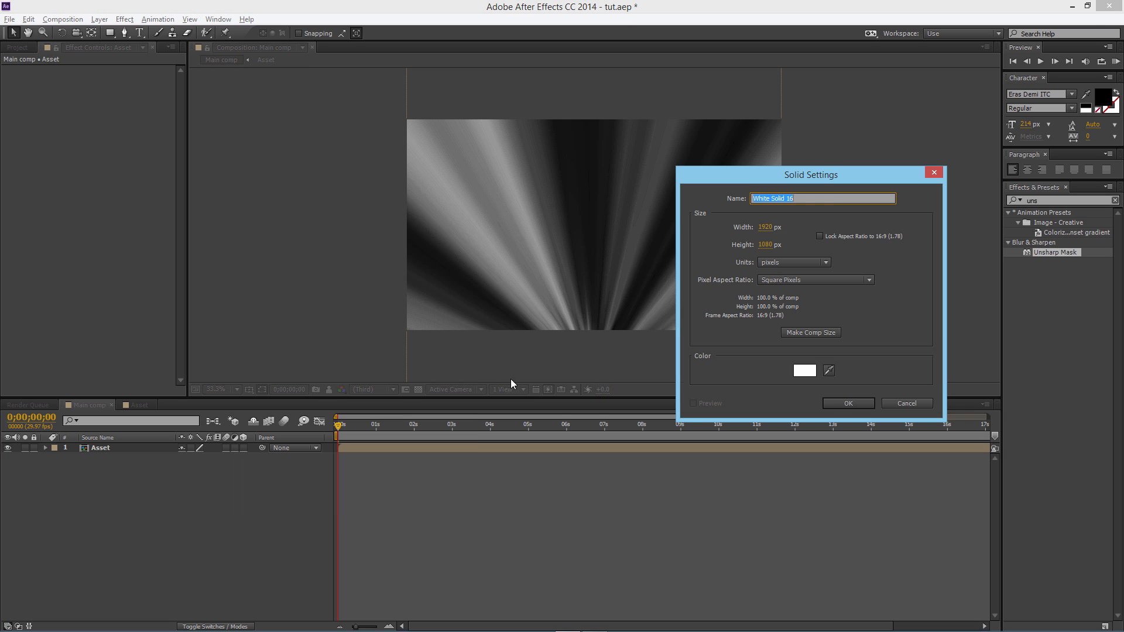
left_click(805, 369)
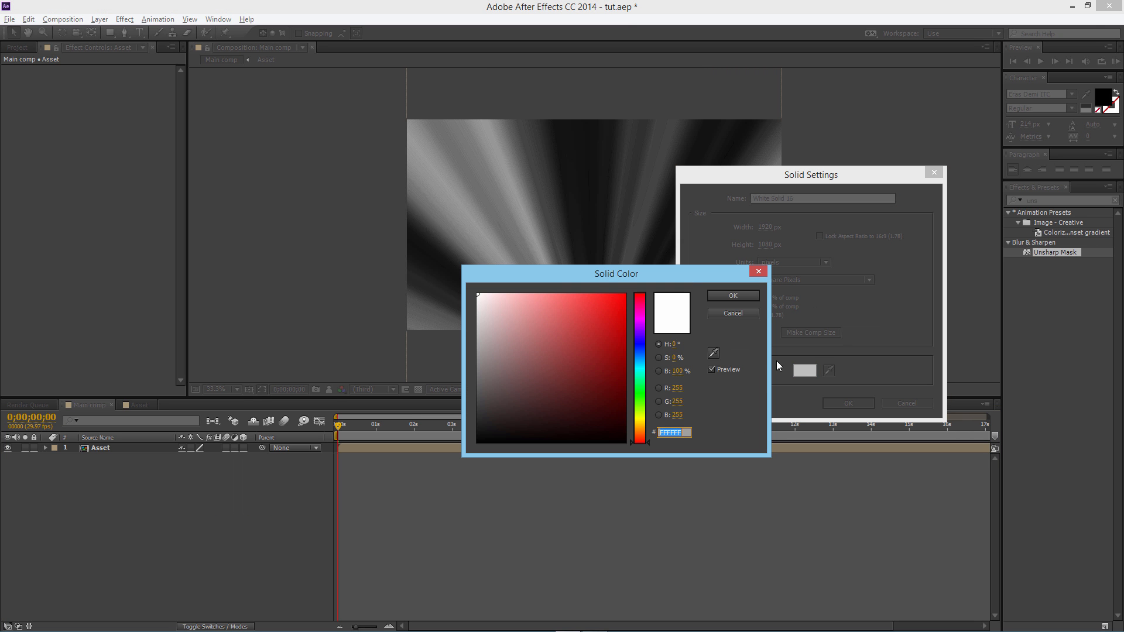
left_click(733, 296)
type("BG")
left_click(850, 399)
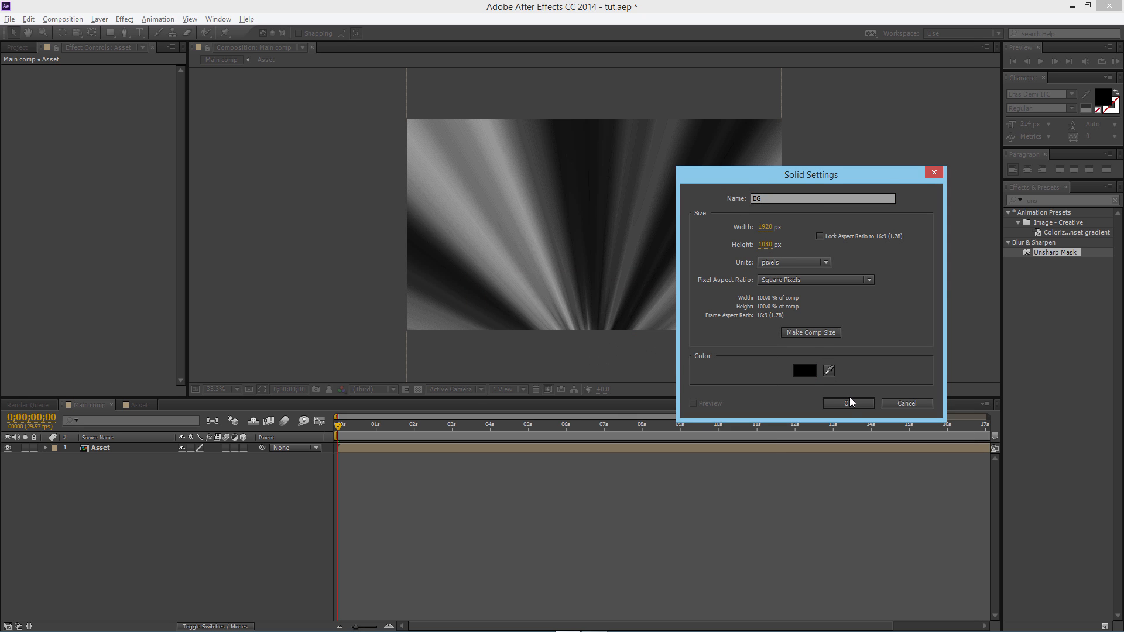
left_click_drag(130, 449, 135, 467)
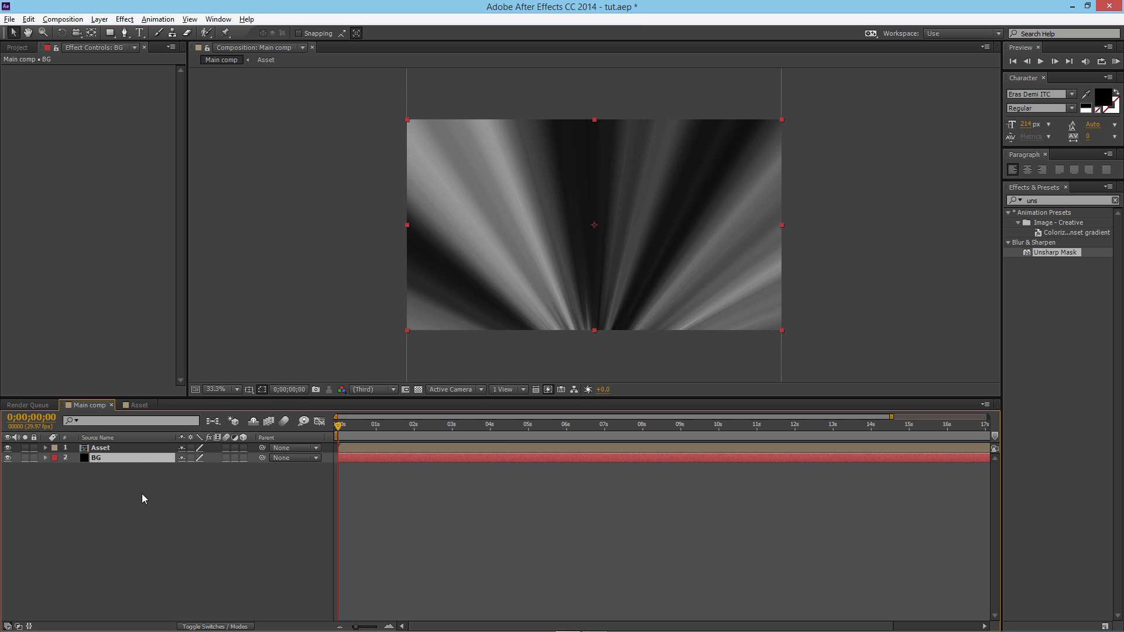
Find the Levels effect and apply it to the Asset layer in Main comp
left_click(132, 449)
left_click(1022, 200)
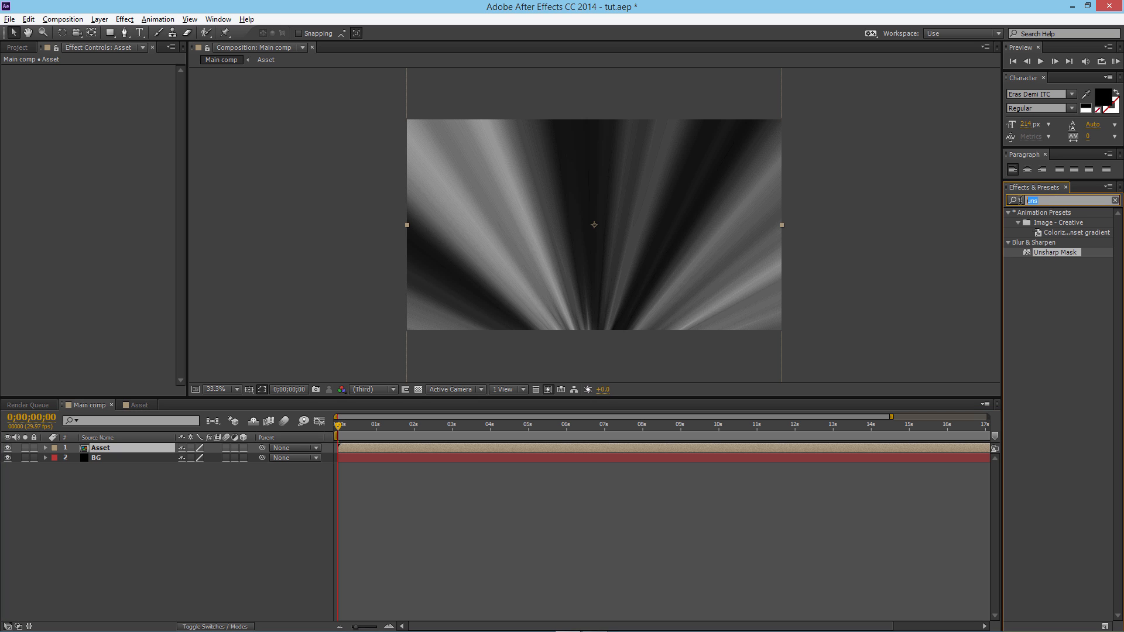
type("leve")
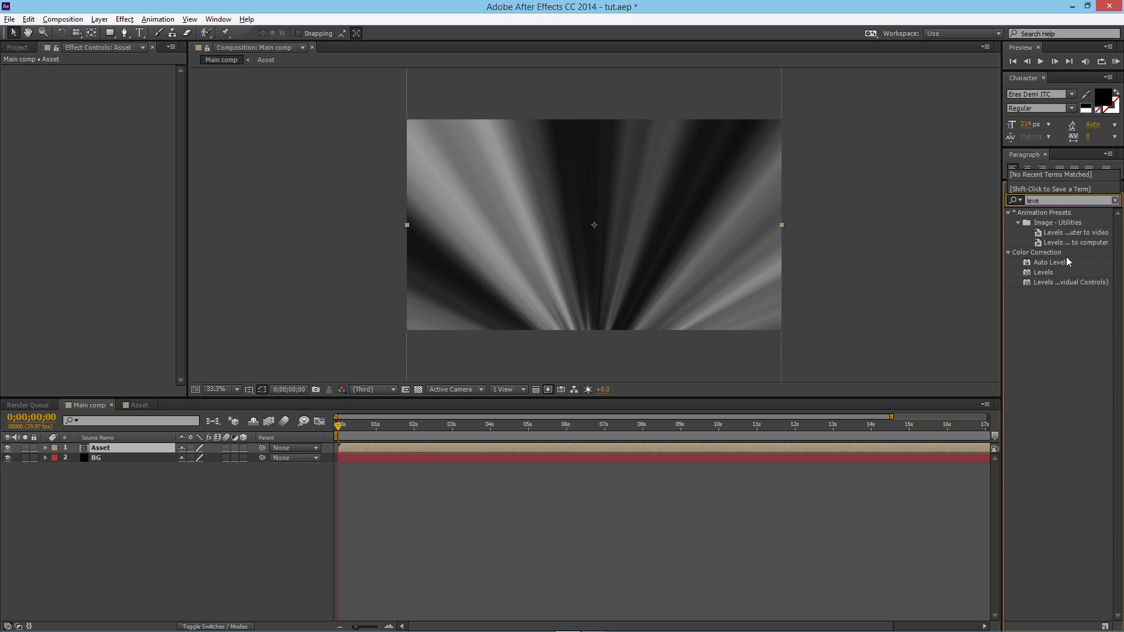
left_click_drag(1048, 273, 116, 202)
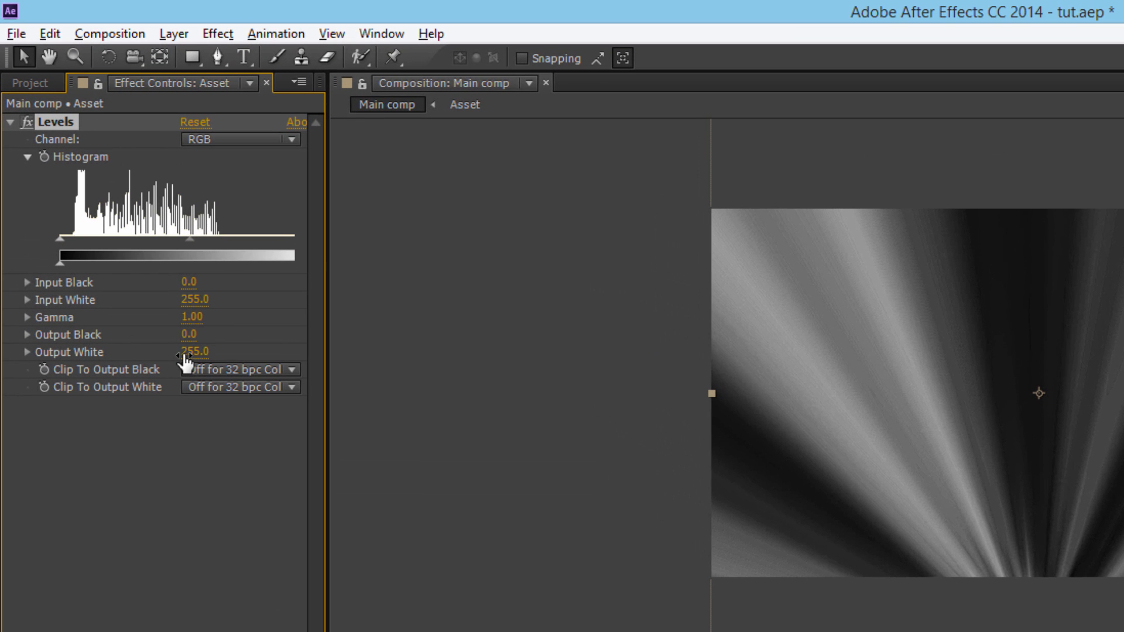
In the Asset layer's Levels effect, set Input Black to 19, Gamma to 1.49 and Output White to 173
left_click(190, 282)
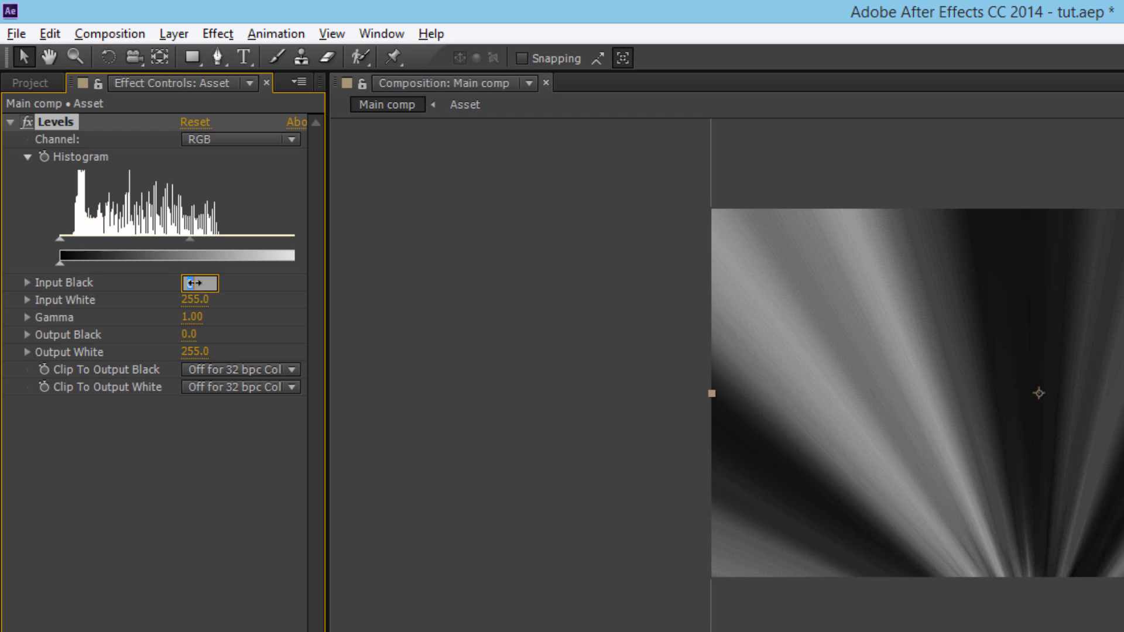
type("19")
key("Return")
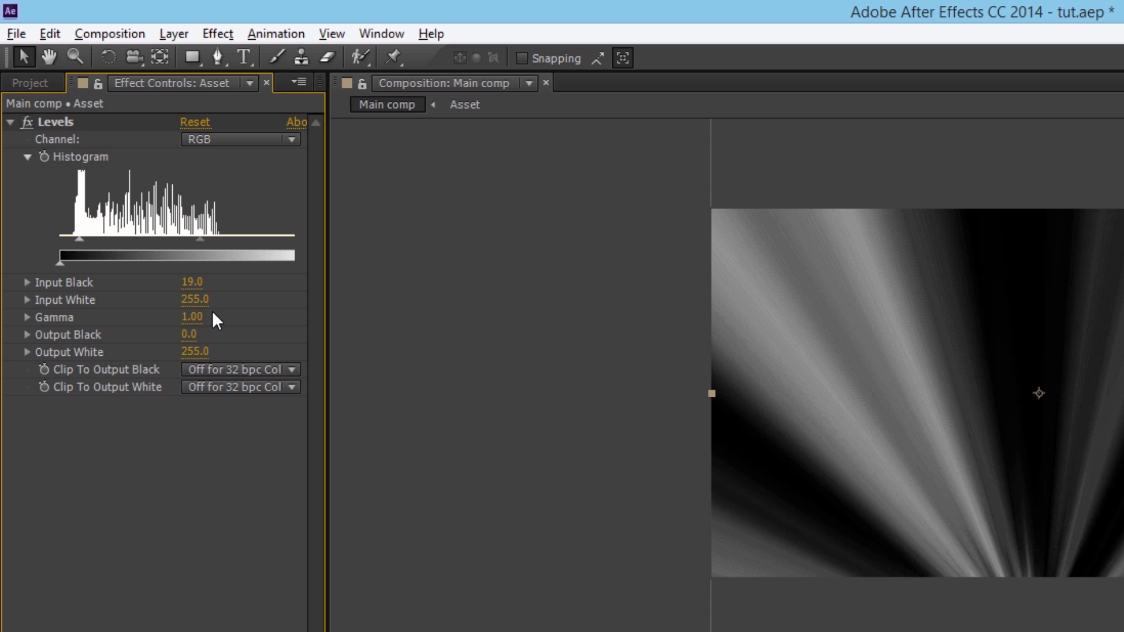
left_click(198, 321)
type("1.49")
key("Return")
left_click(195, 352)
type("173")
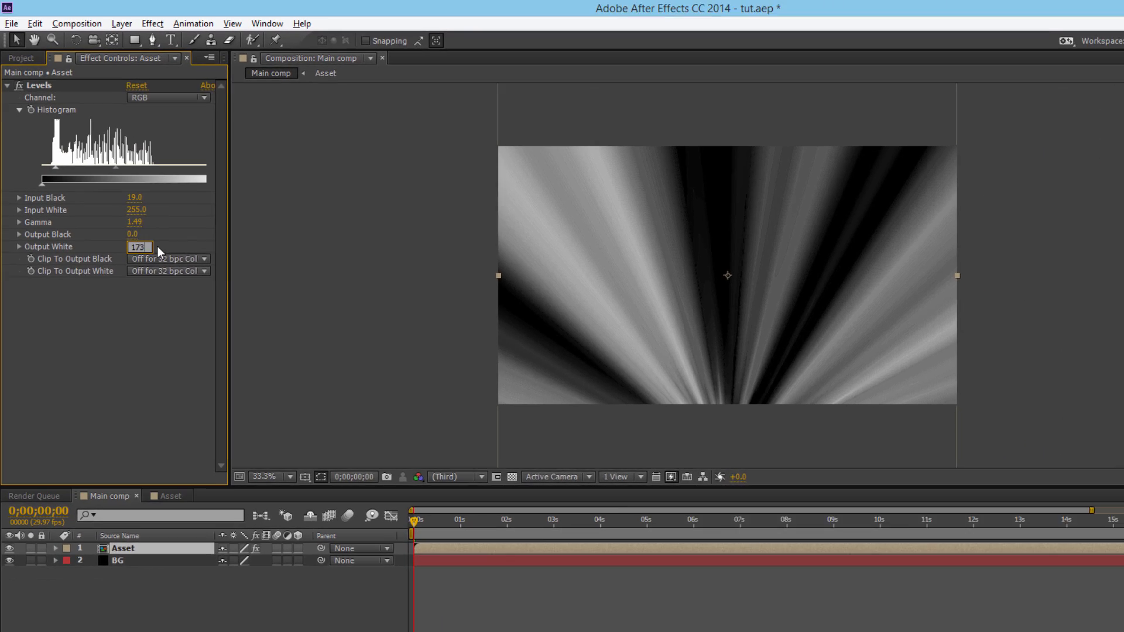
key("Return")
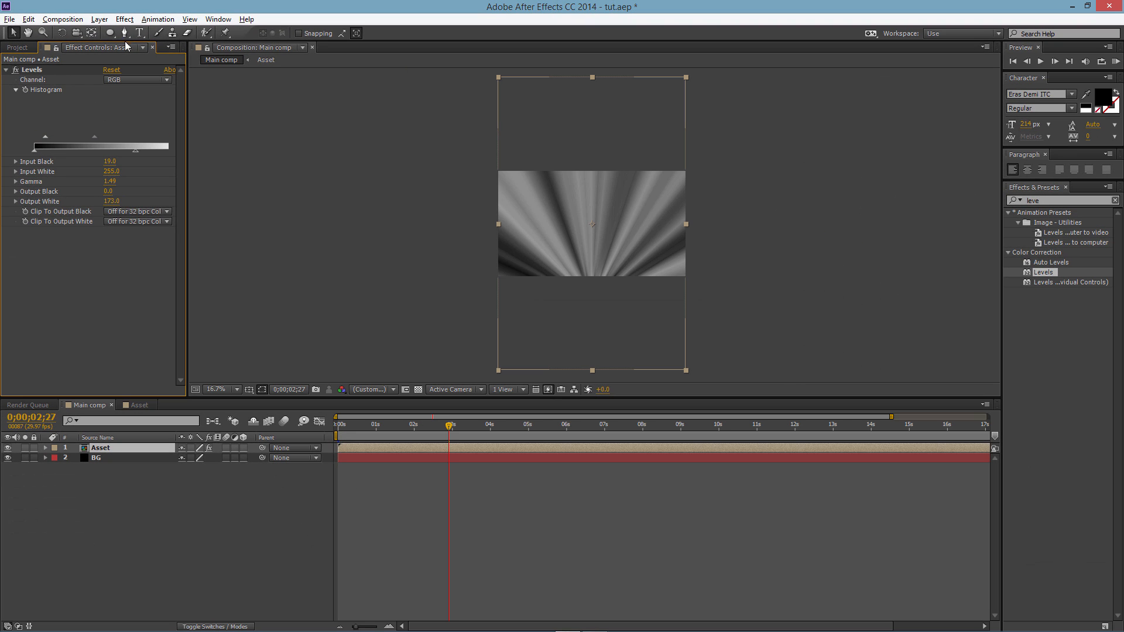
Draw a tall elliptical mask on the Asset layer, wider than the frame, extending above it and ending just below its bottom edge
left_click(111, 34)
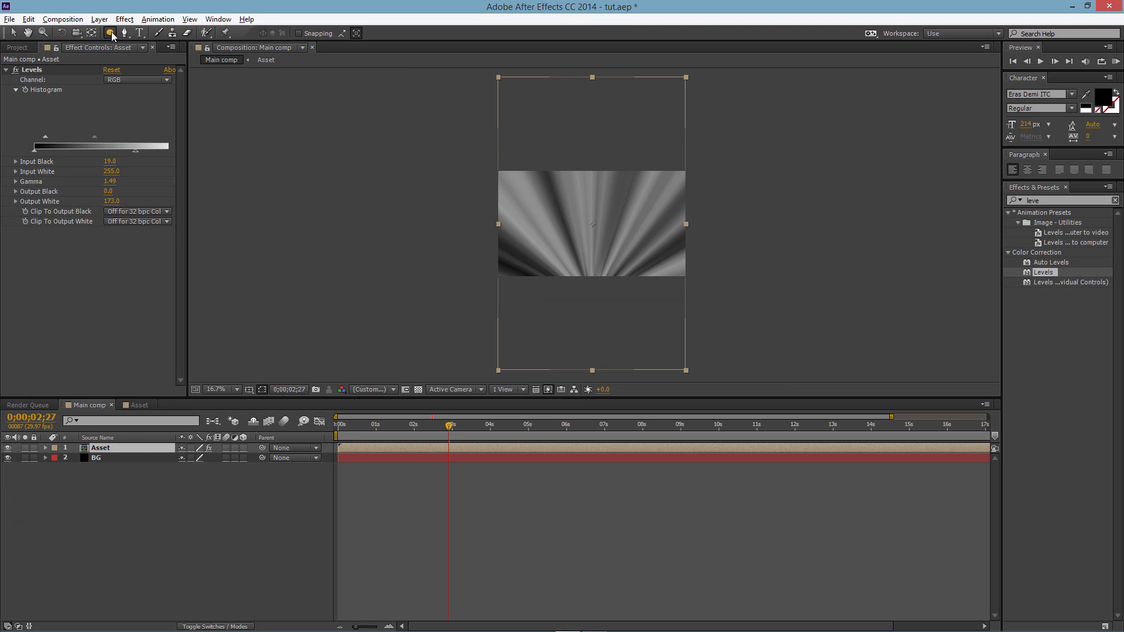
scroll(535, 205, "down", 2)
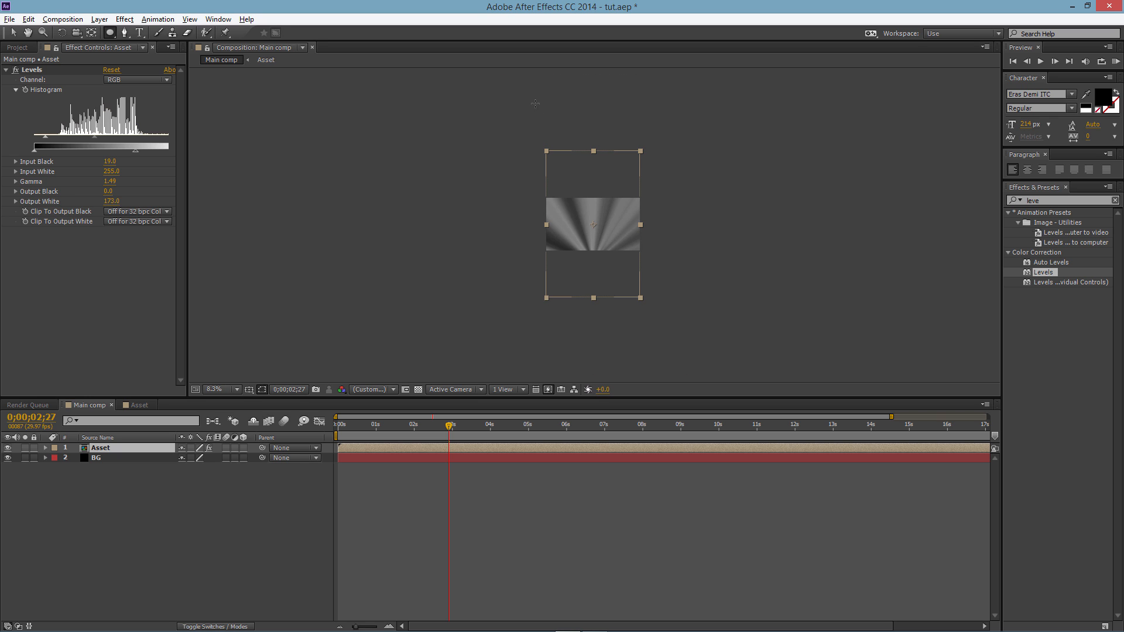
left_click_drag(536, 99, 542, 113)
left_click_drag(605, 211, 649, 260)
key("period")
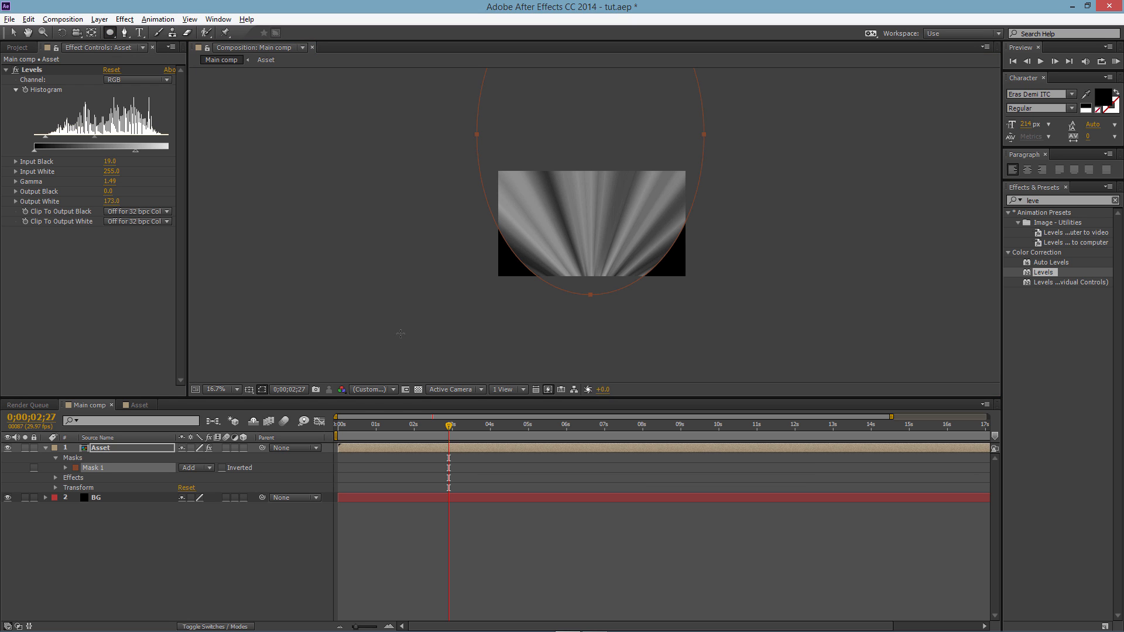
Add a second, wide elliptical mask to the Asset layer, centred near the frame's bottom edge and extending past both sides
key("F3")
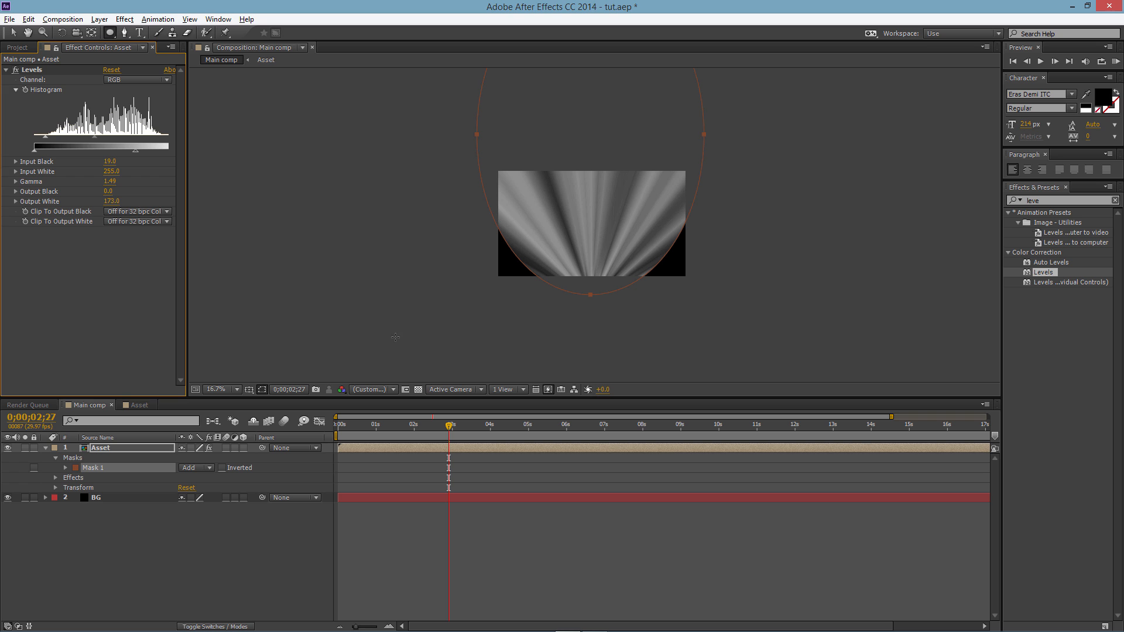
left_click_drag(359, 352, 704, 182)
key("v")
left_click_drag(434, 196, 495, 214)
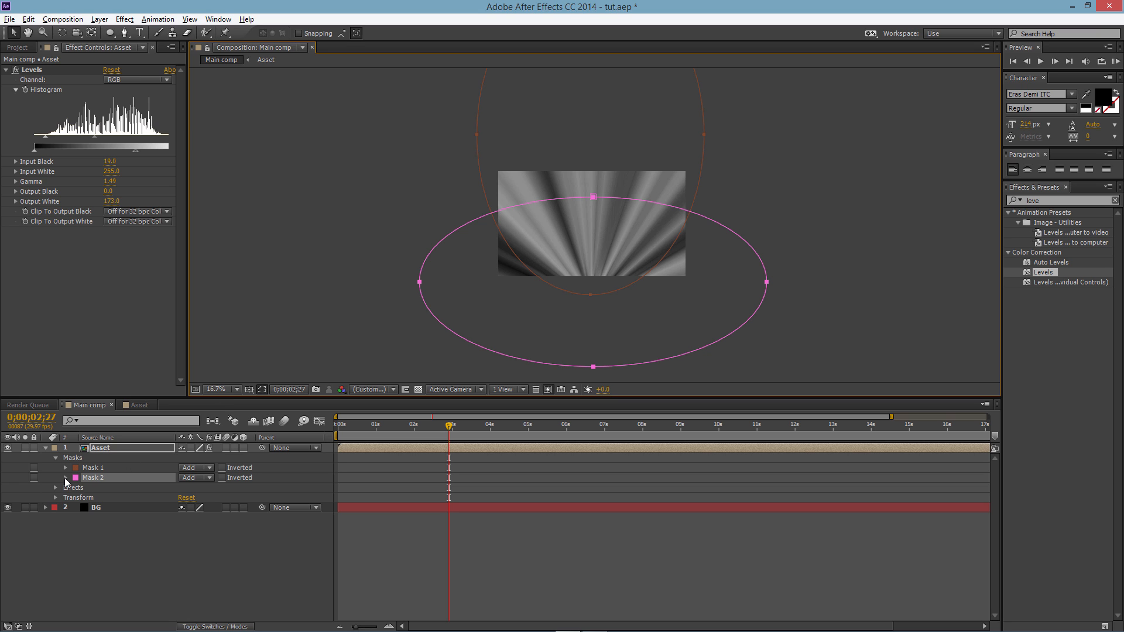
Set the Mask Feather of both Mask 1 and Mask 2 to 500 pixels
left_click(65, 468)
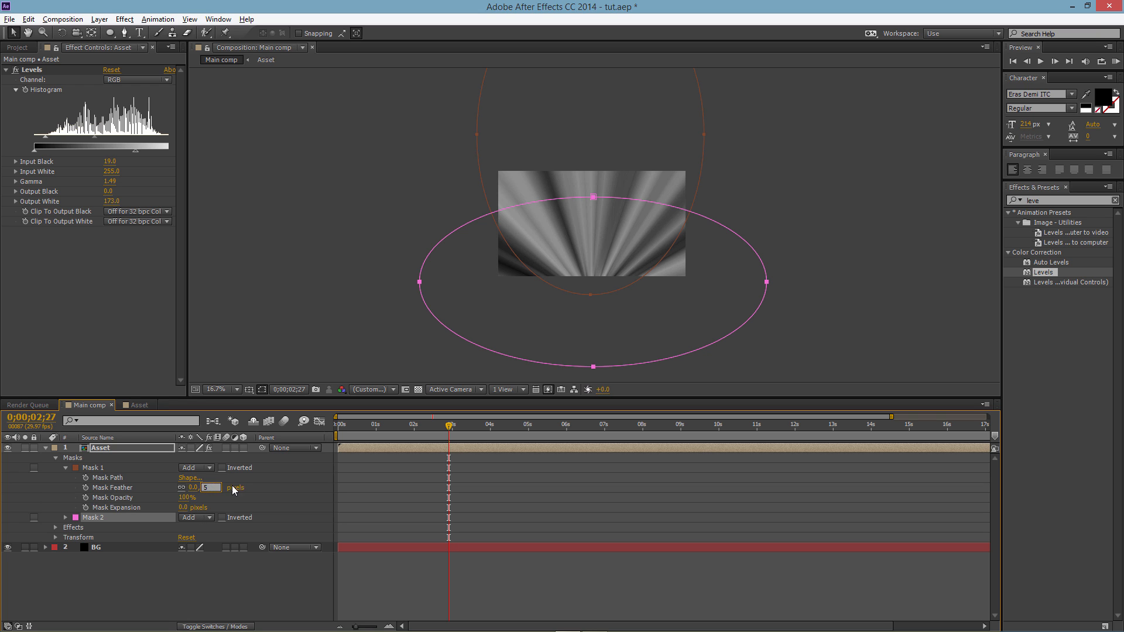
left_click(271, 484)
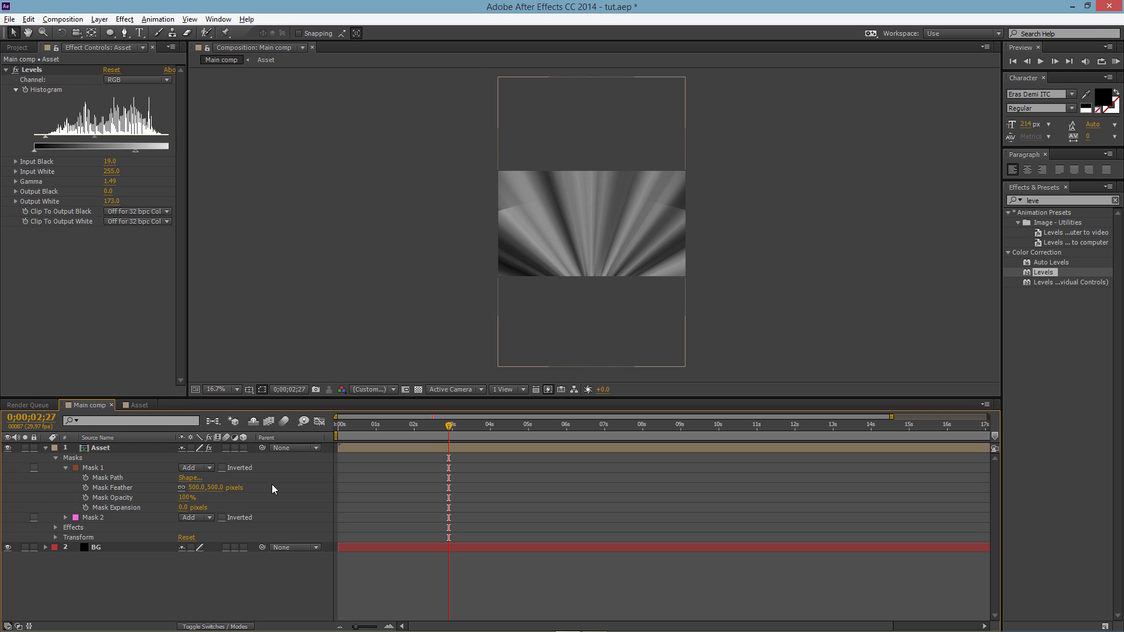
left_click(65, 518)
left_click(211, 537)
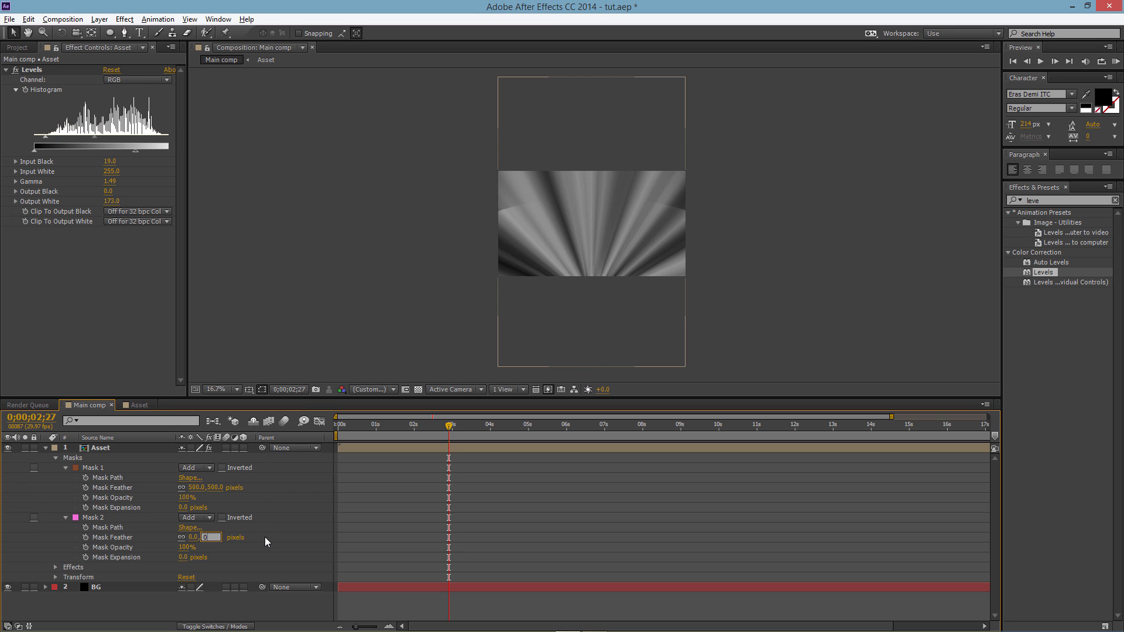
type("500")
key("Return")
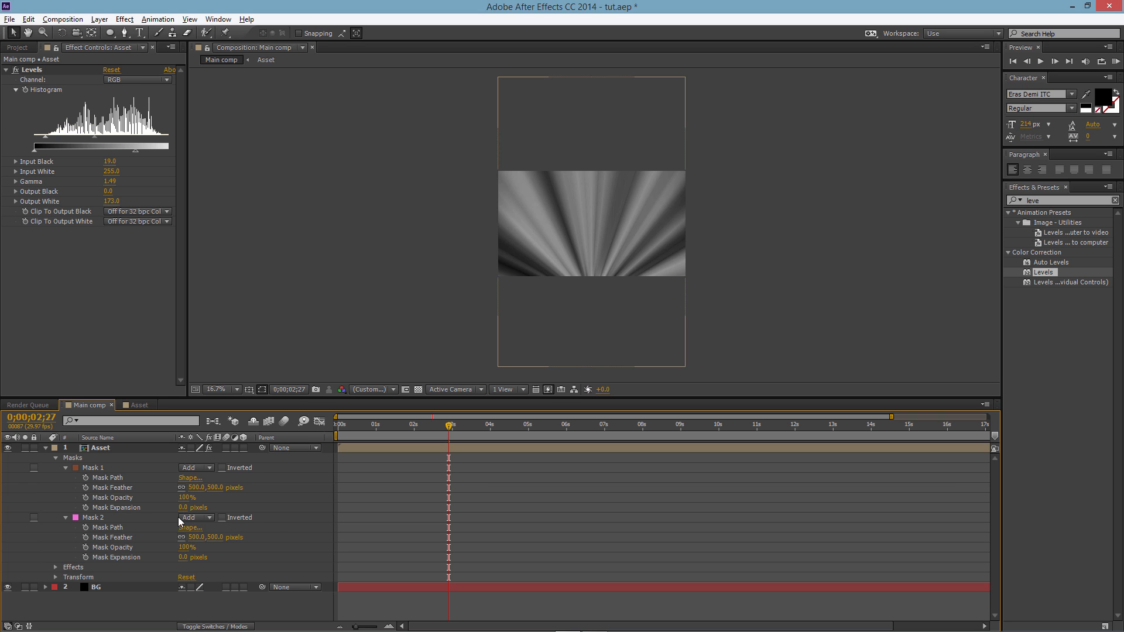
Reduce Mask 1 to 190 pixels feather and 17% opacity, and Mask 2 to 365 pixels feather and 60% opacity
left_click_drag(187, 498, 163, 497)
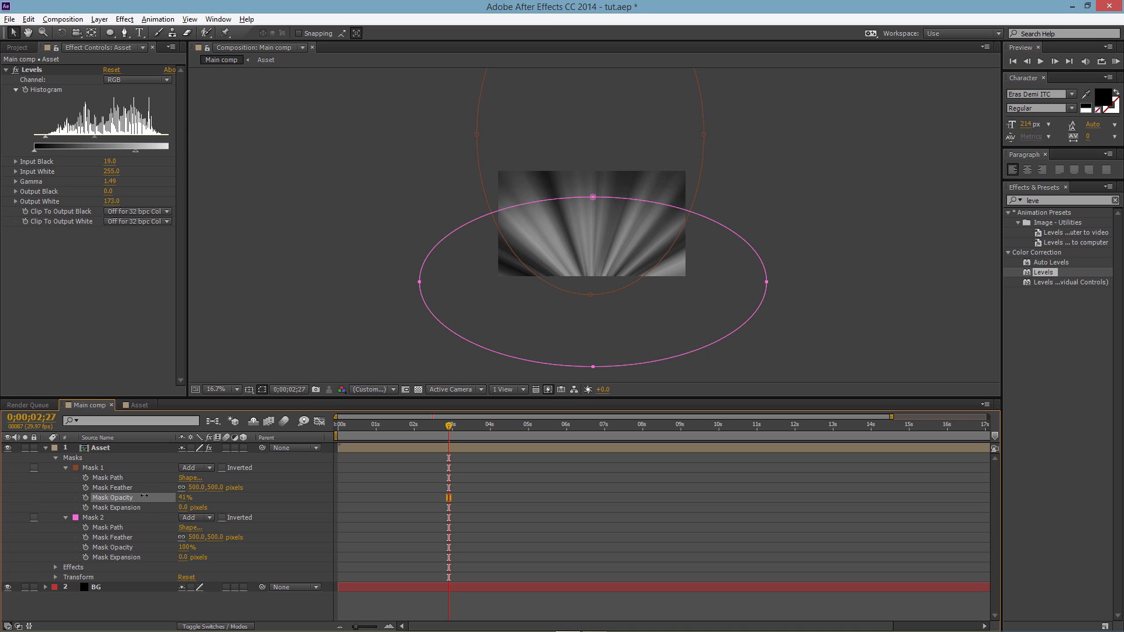
left_click_drag(144, 496, 137, 495)
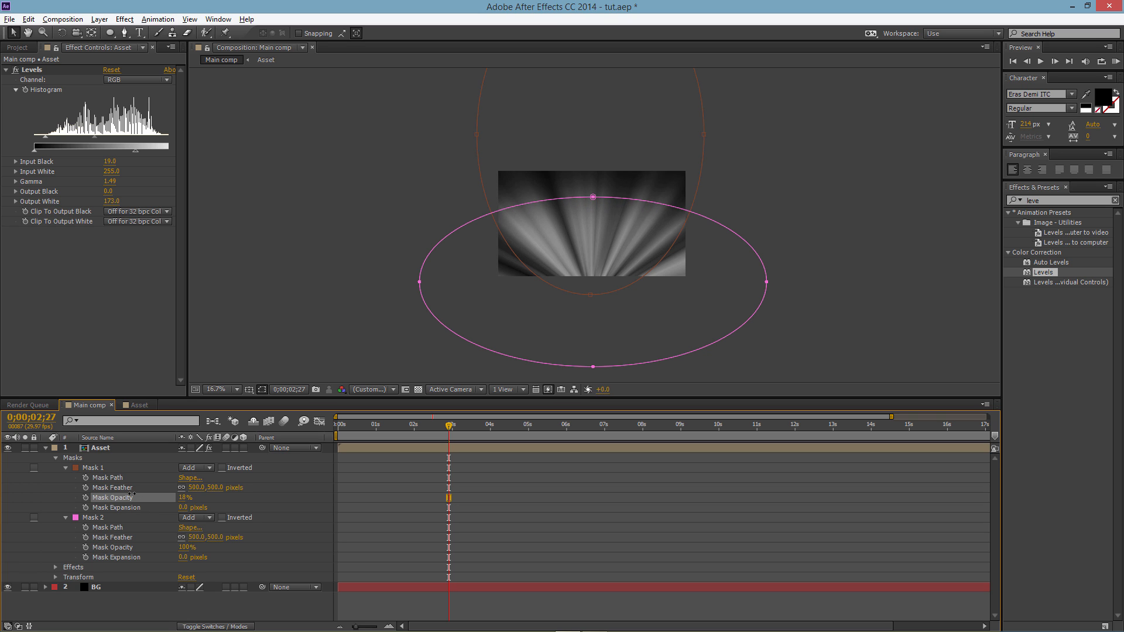
mouse_move(187, 548)
left_mouse_down()
mouse_move(150, 543)
mouse_move(205, 539)
mouse_move(181, 539)
left_mouse_up()
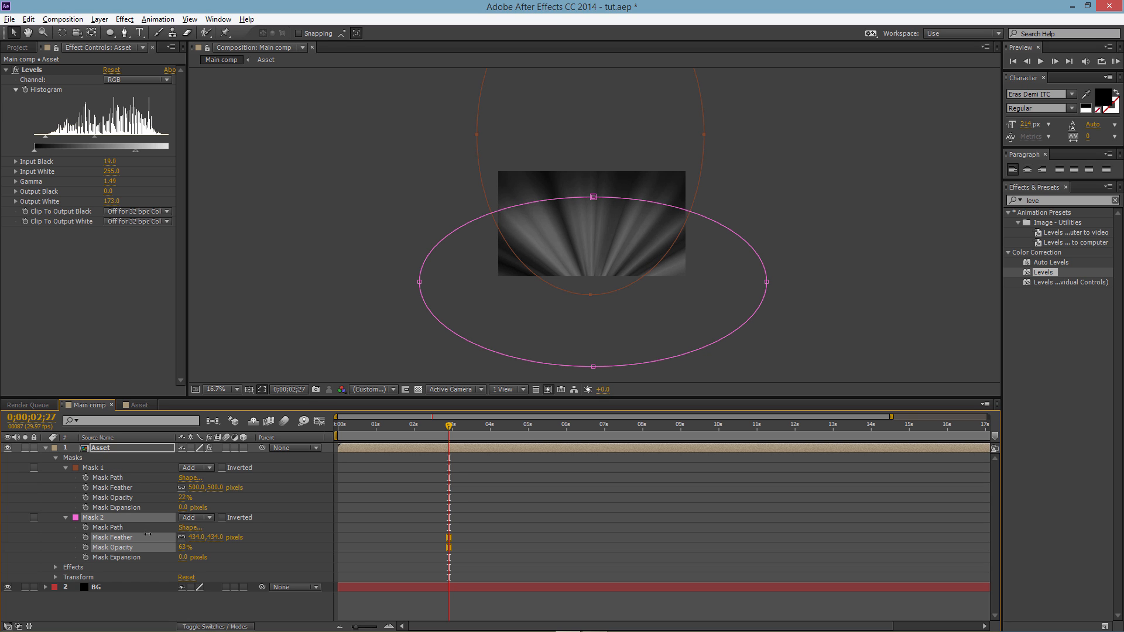
left_click_drag(107, 527, 269, 516)
left_click_drag(201, 487, 194, 490)
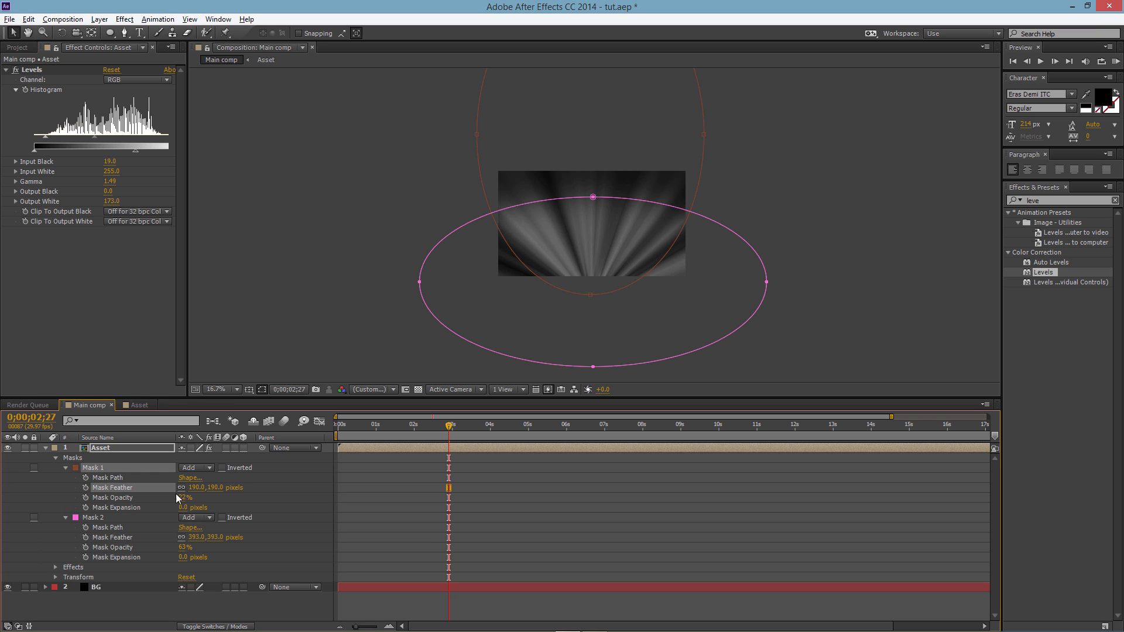
left_click_drag(185, 498, 175, 500)
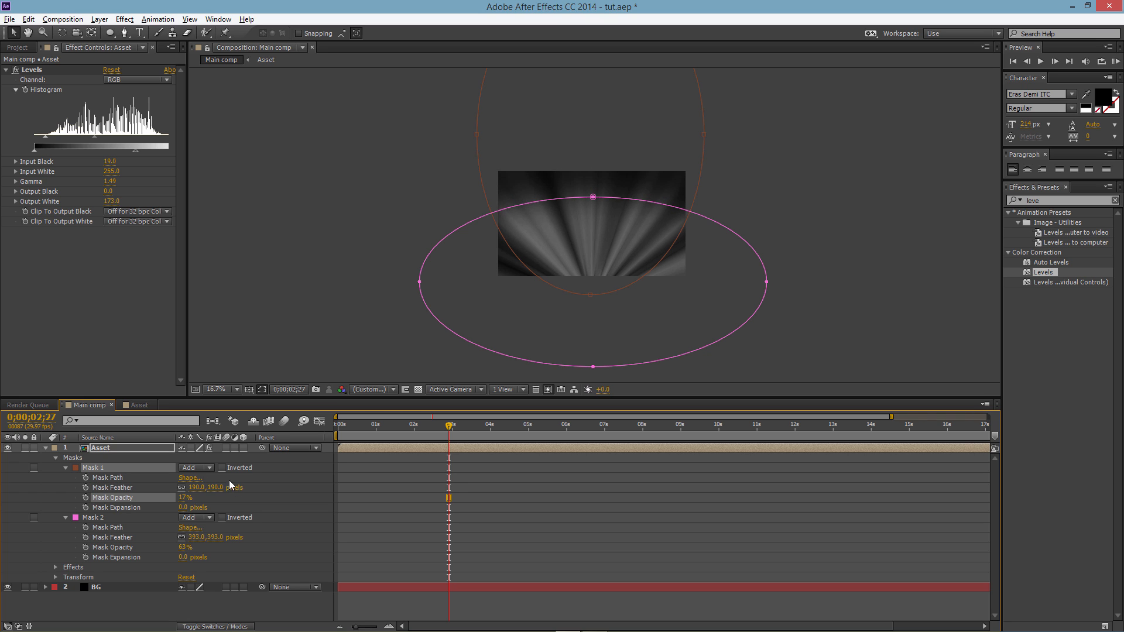
left_click_drag(210, 537, 177, 546)
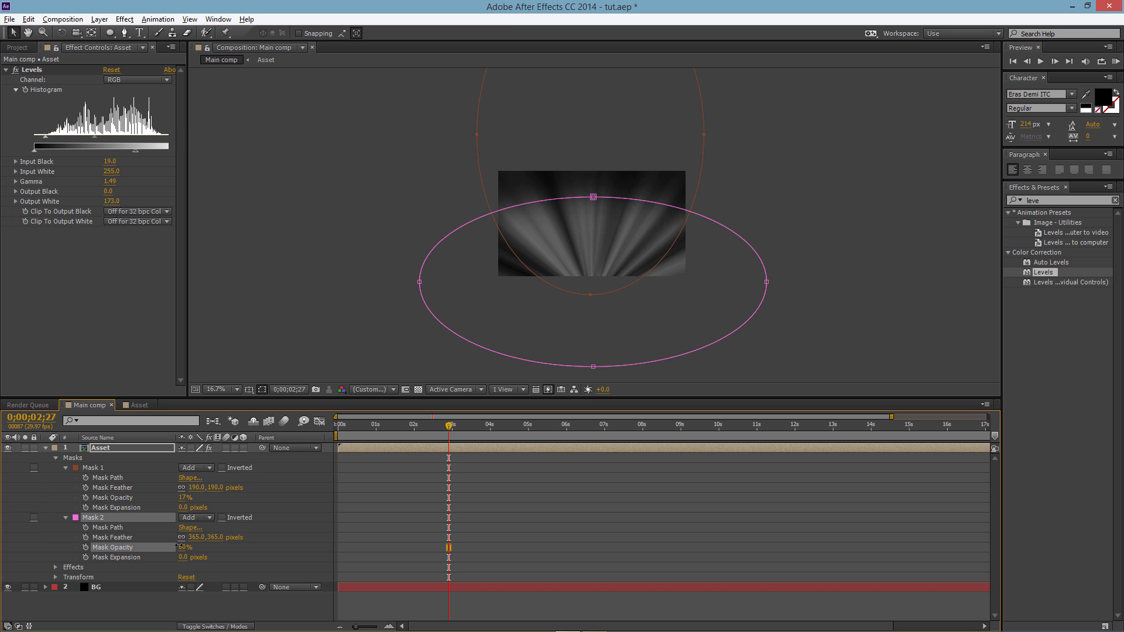
Reshape Mask 2 by pulling its right, bottom and left points and handles inward toward the frame
left_click(766, 282)
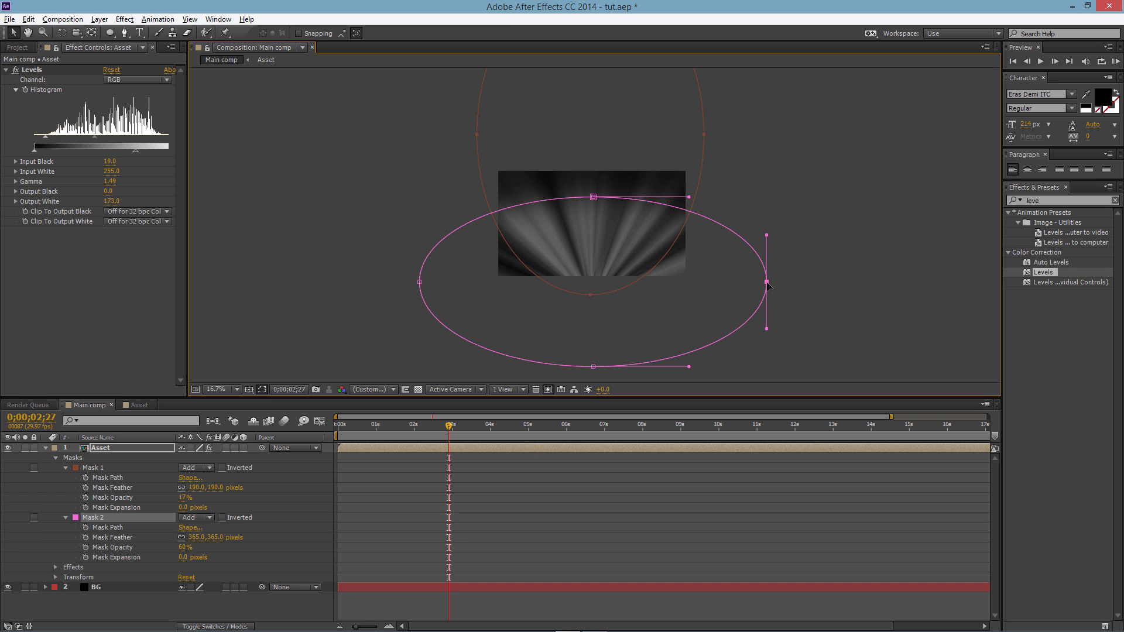
left_click_drag(763, 283, 679, 268)
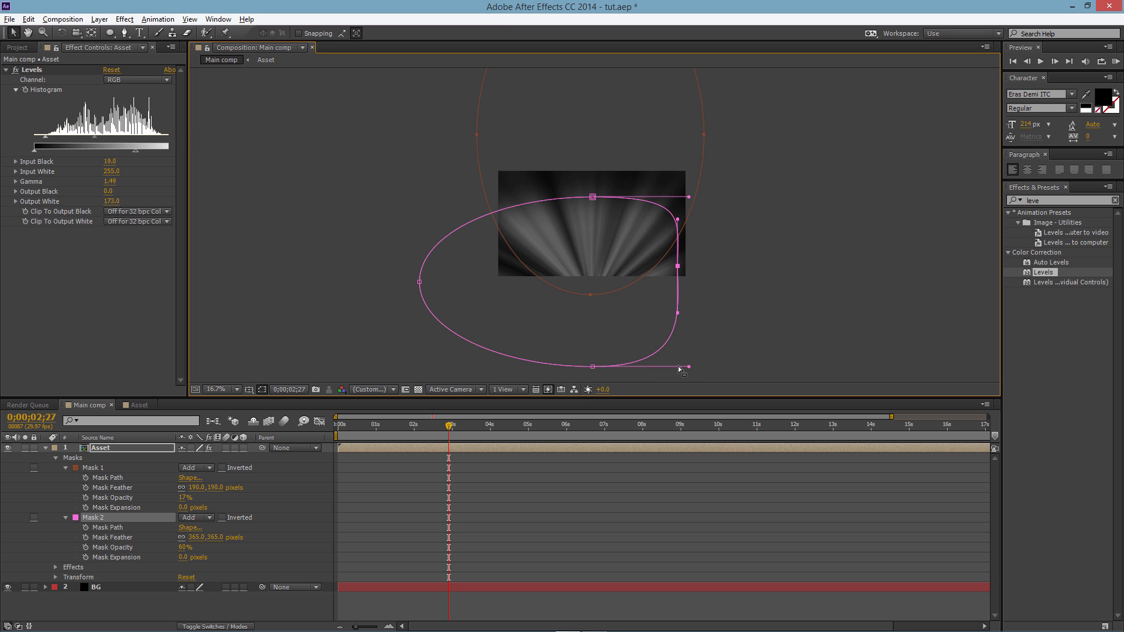
left_click_drag(689, 366, 653, 328)
left_click_drag(593, 366, 575, 323)
left_click_drag(677, 313, 703, 260)
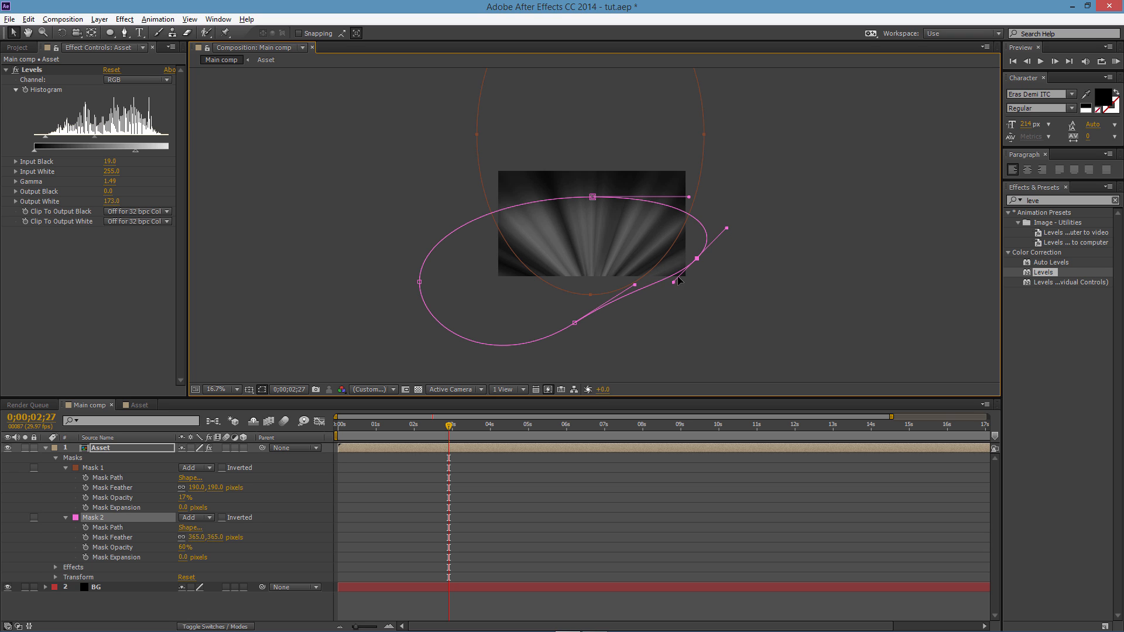
left_click_drag(419, 281, 456, 268)
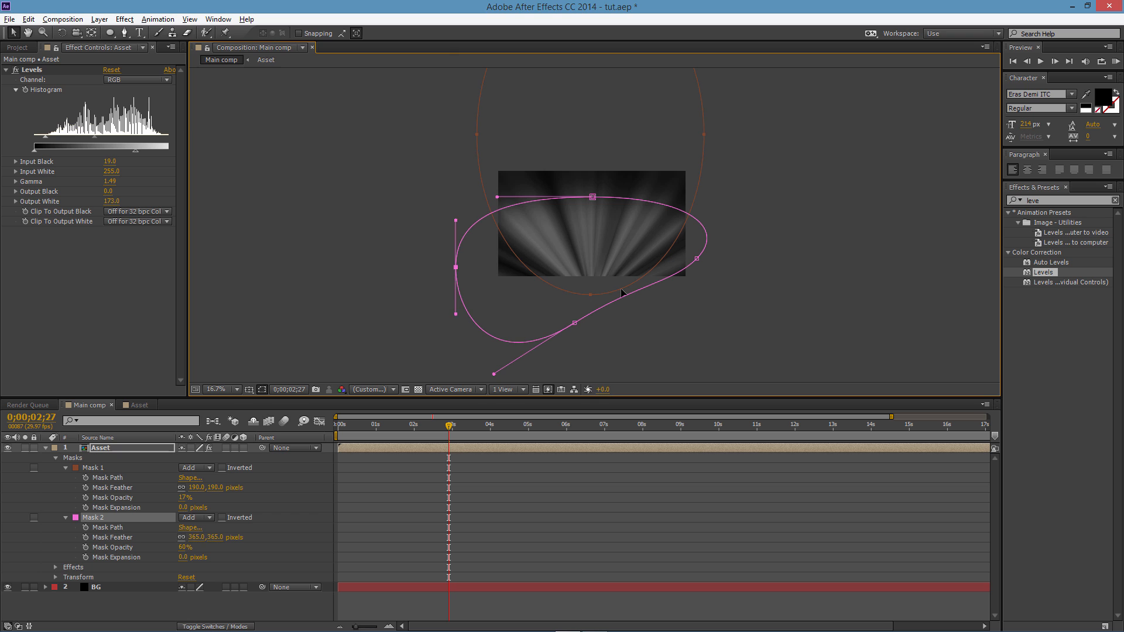
left_click(644, 328)
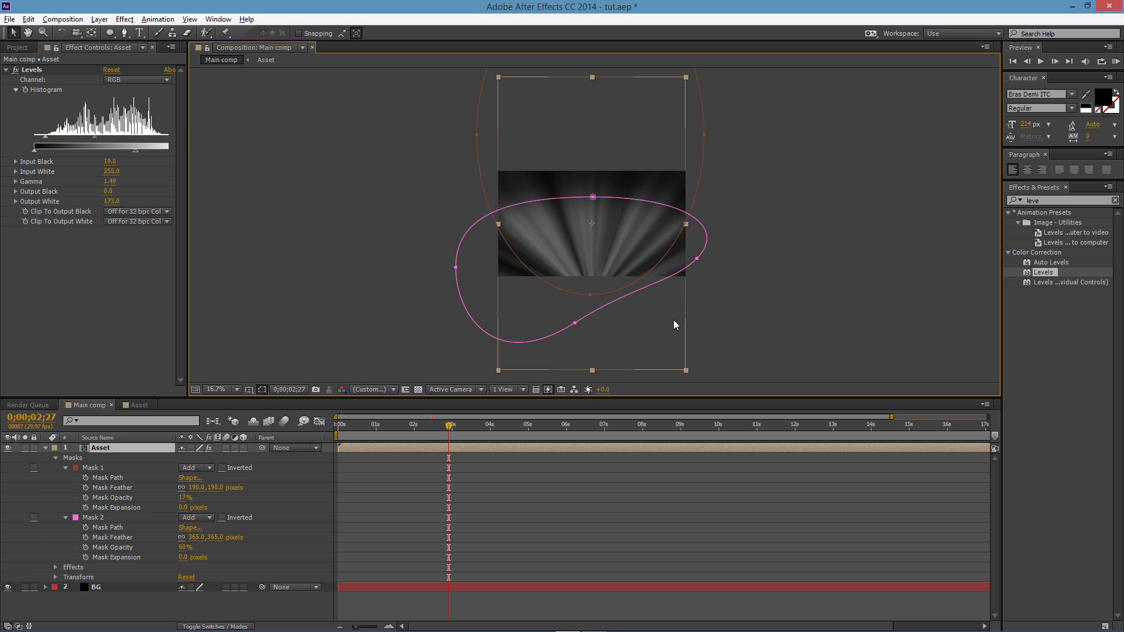
left_click(430, 182)
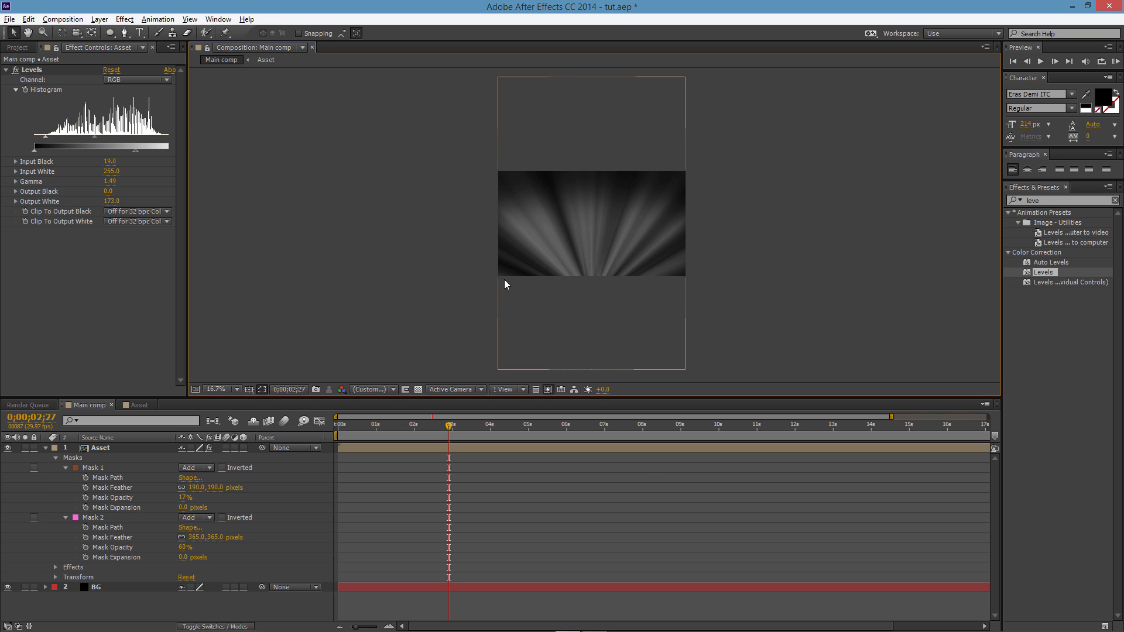
Tighten Mask 2's outline further so its bottom and left points lie close to the frame's lower and left edges
left_click(93, 517)
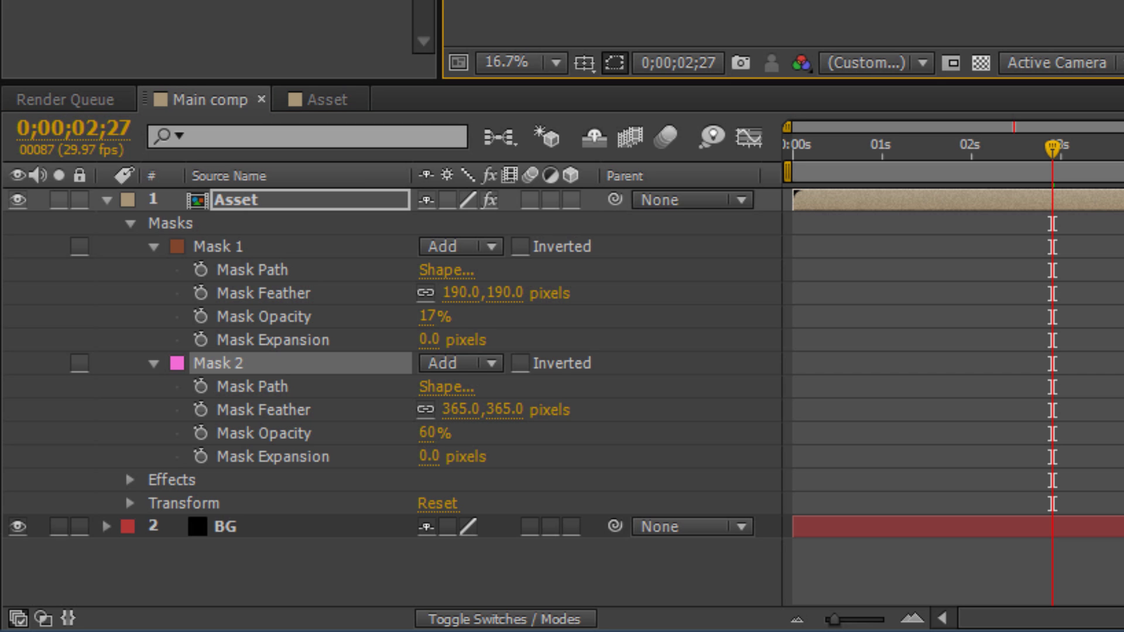
left_click(235, 200)
left_click(218, 362)
left_click(764, 297)
left_click(763, 297)
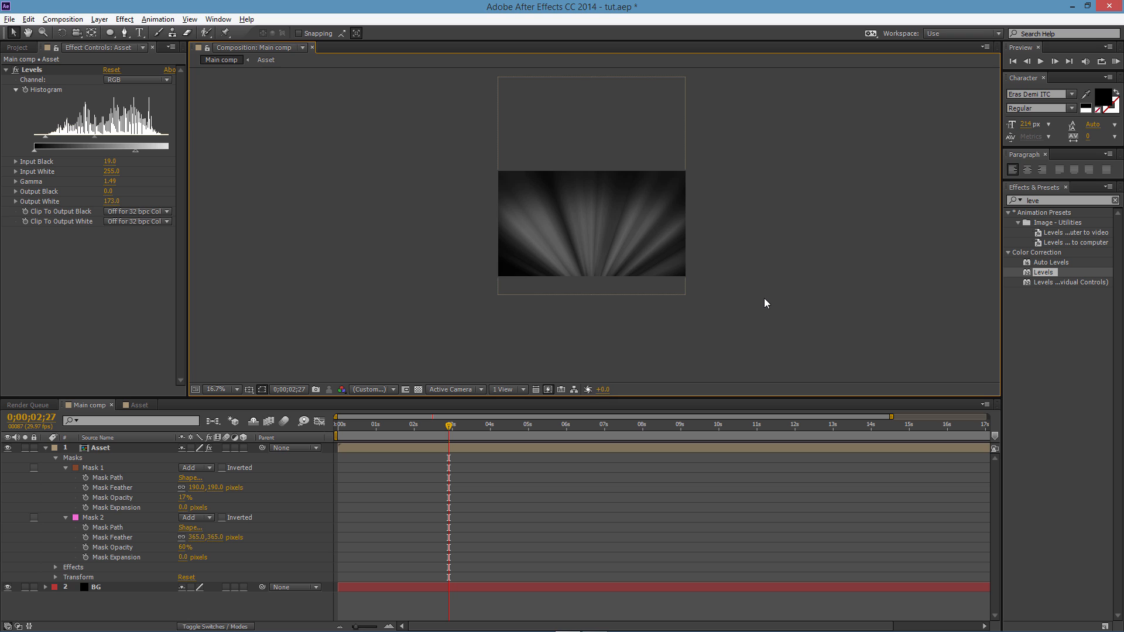
left_click(99, 448)
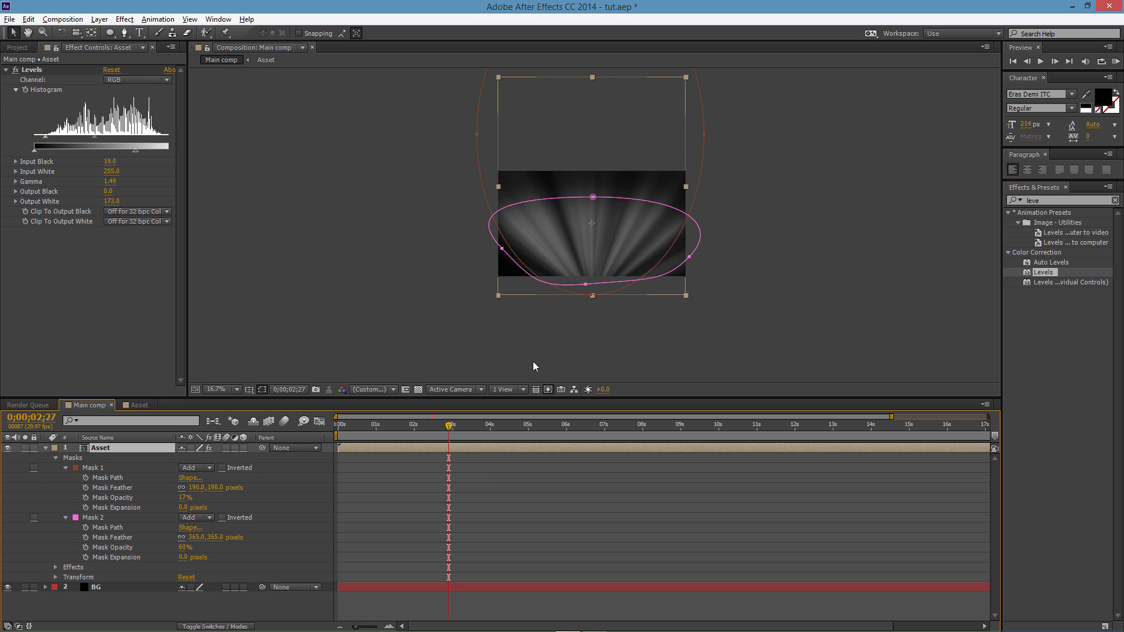
left_click(754, 342)
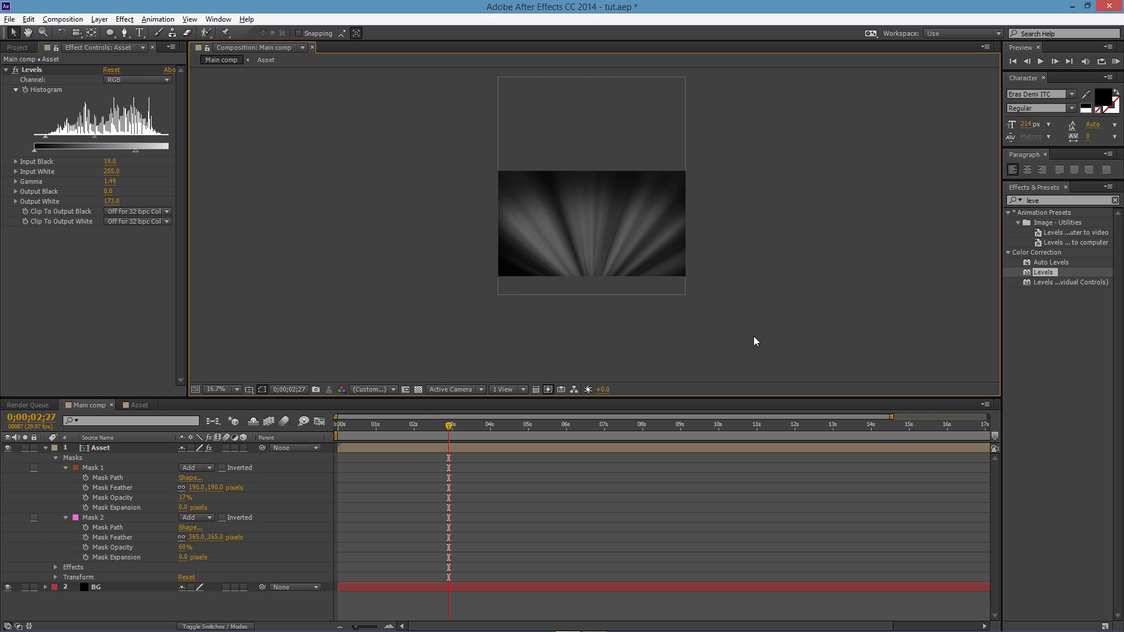
Collapse the Asset layer's properties and add the 1.png 2 logo image to Main comp as the top layer
left_click(46, 448)
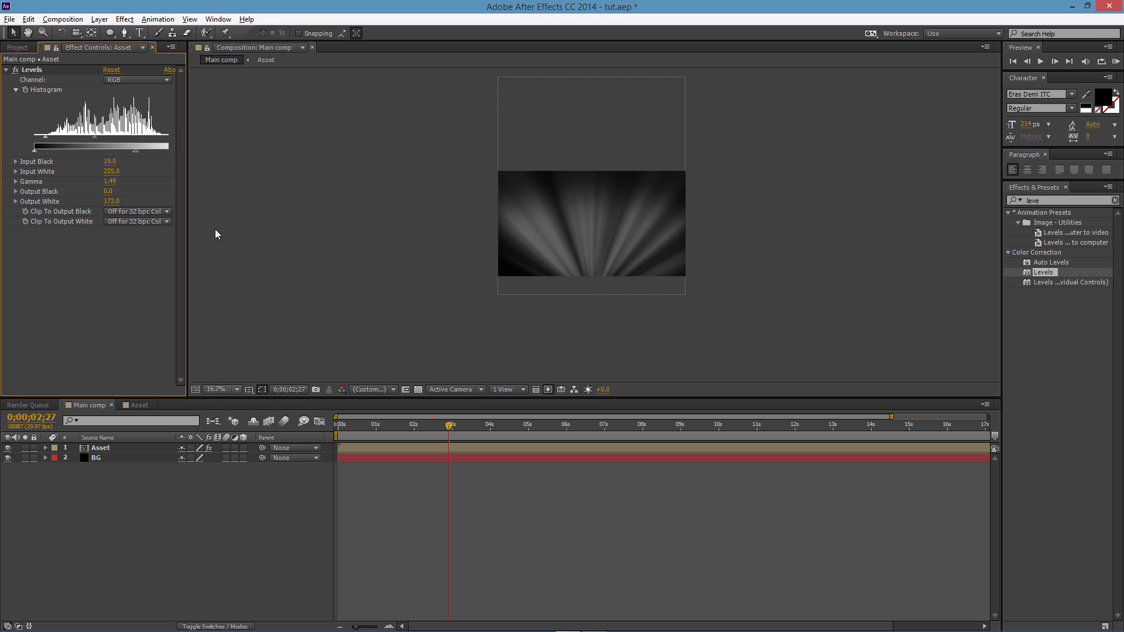
left_click(16, 48)
left_click_drag(45, 151, 86, 448)
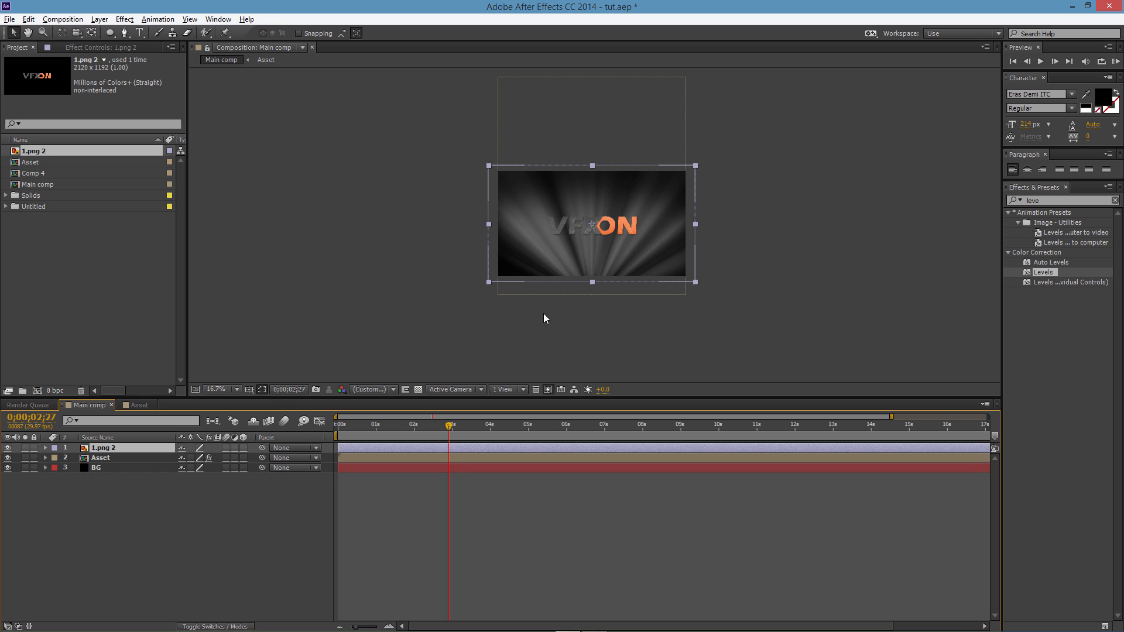
left_click(132, 286)
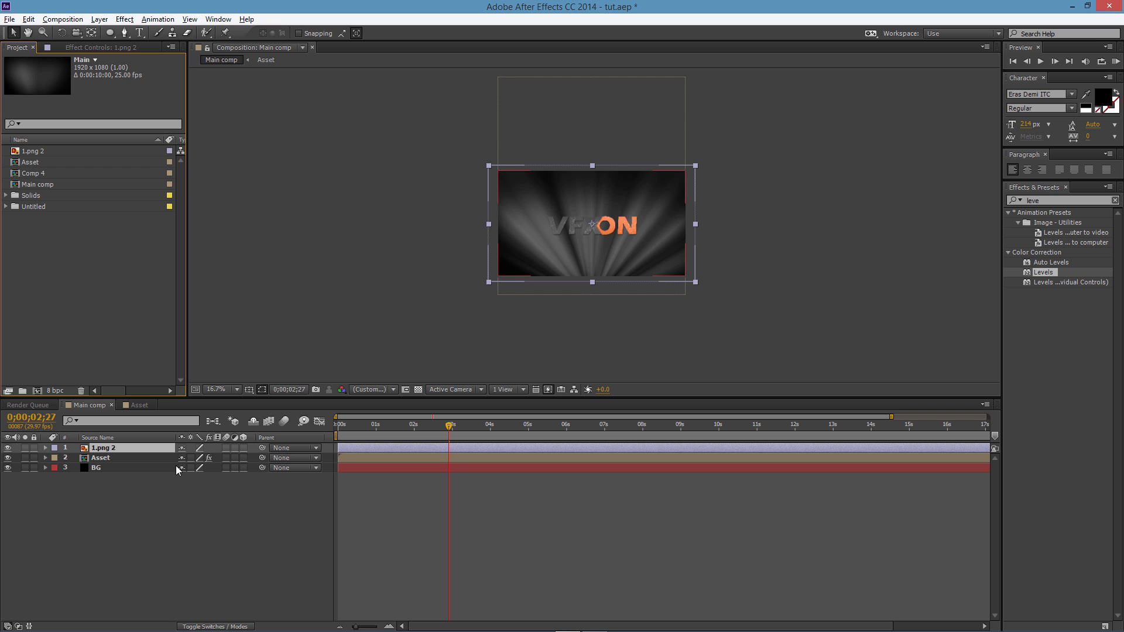
Set the blending mode of the 1.png 2 logo layer to Multiply
left_click(234, 625)
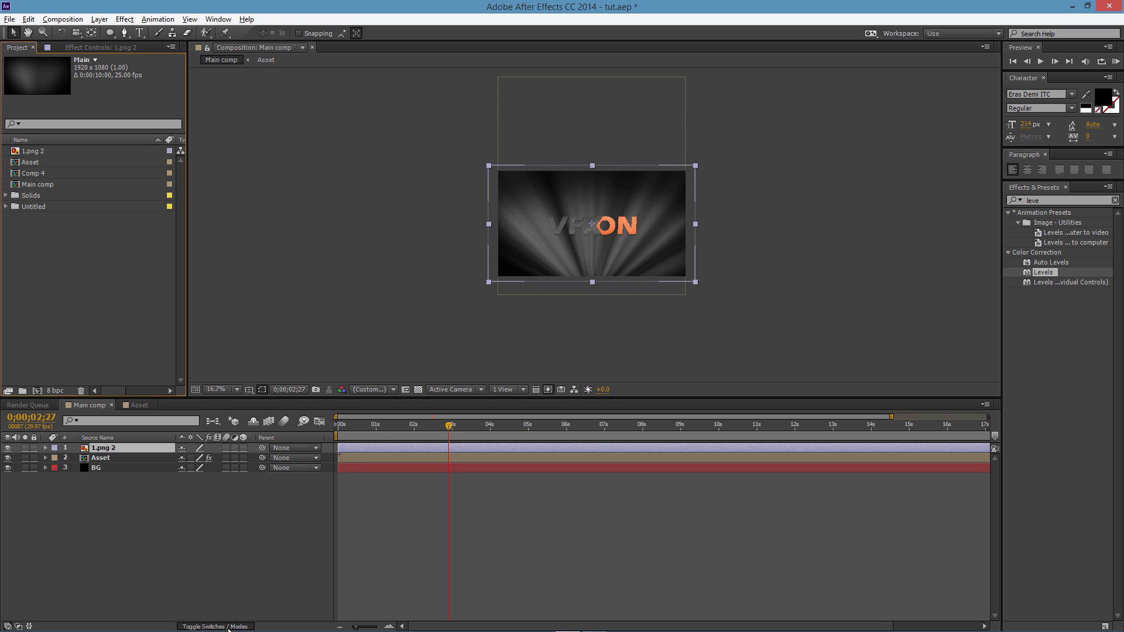
left_click(212, 448)
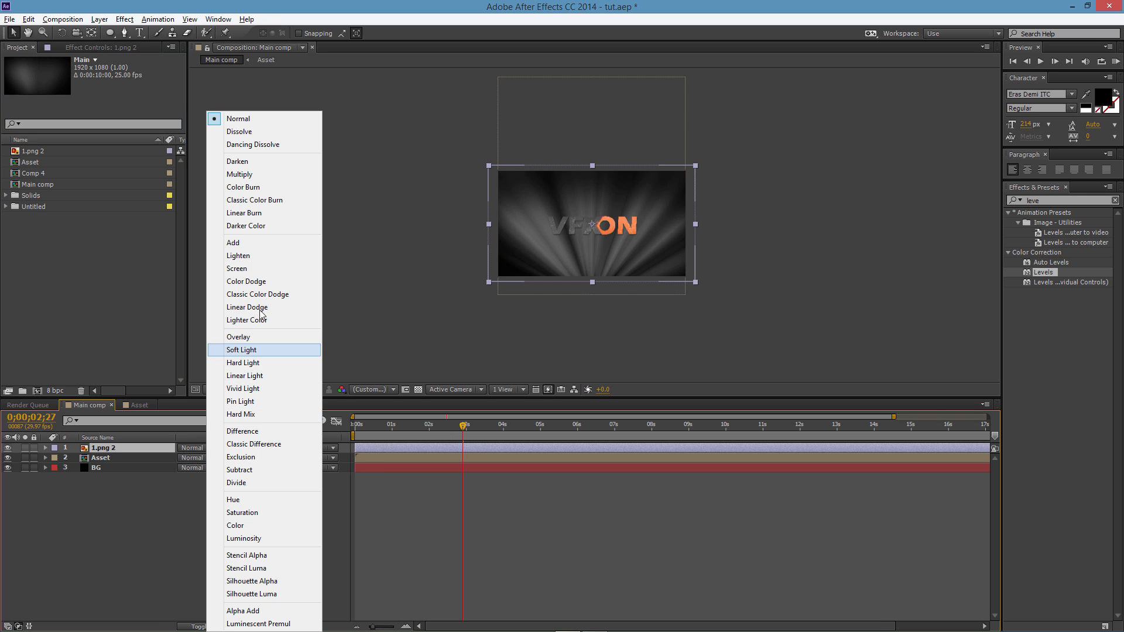
left_click(252, 175)
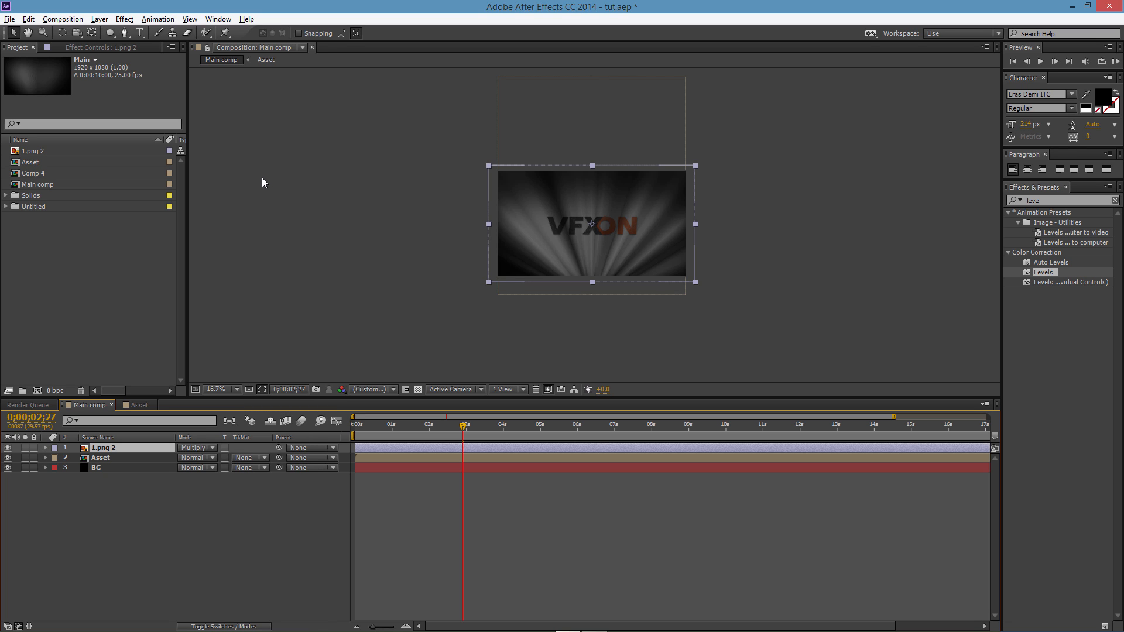
Find the Set Matte effect and apply it to the 1.png 2 logo layer
double_click(1033, 200)
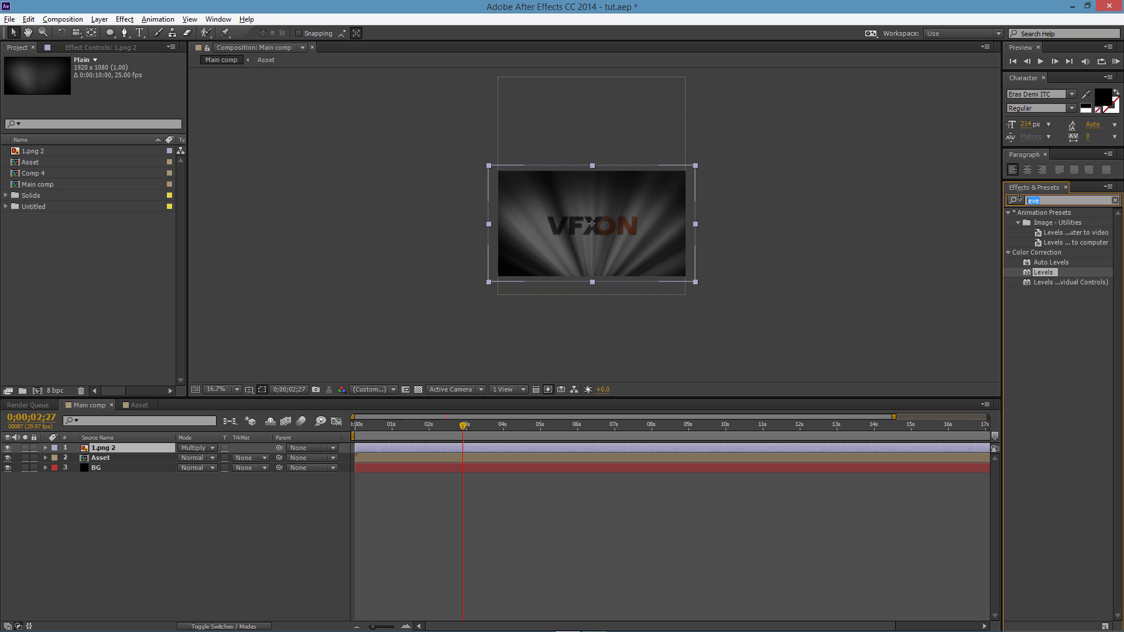
type("set")
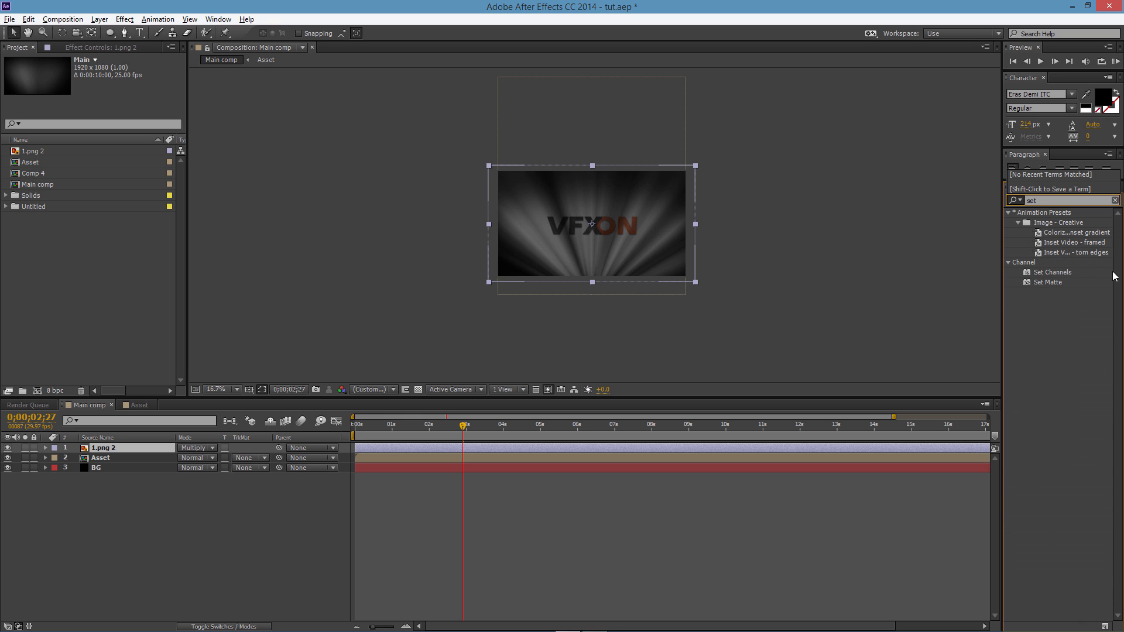
left_click(1058, 283)
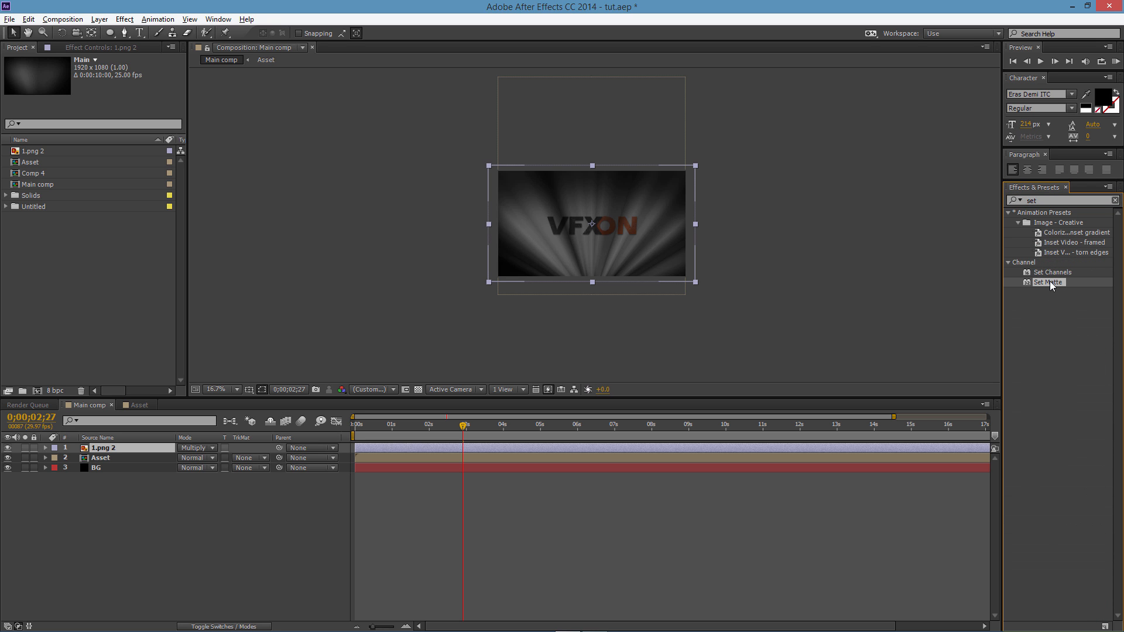
left_click_drag(1038, 287, 287, 343)
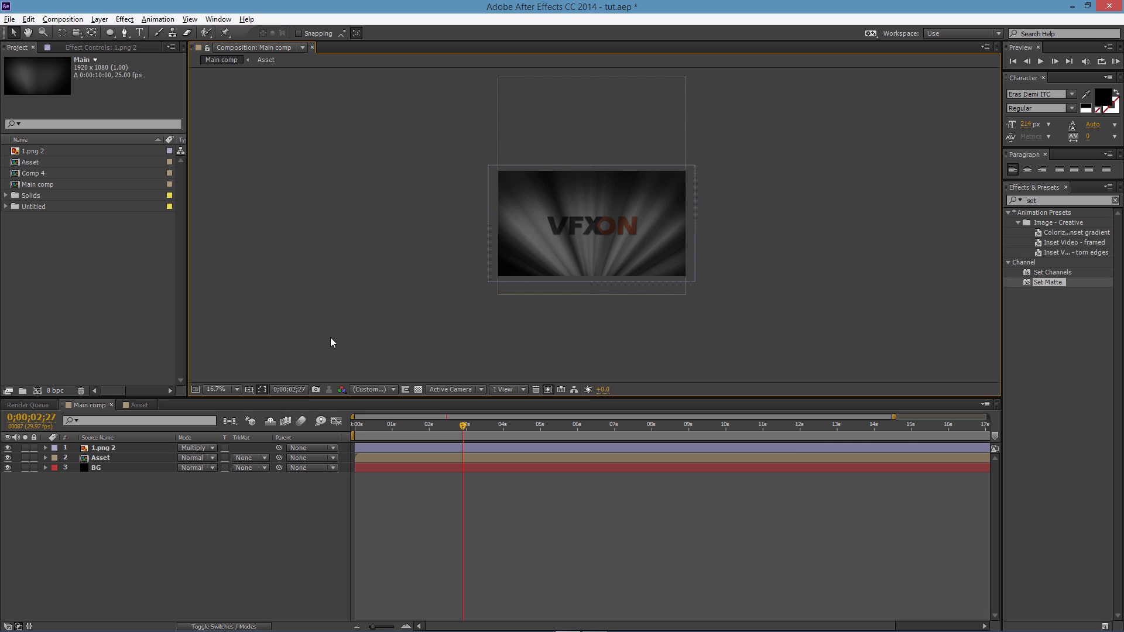
left_click_drag(1043, 289, 136, 444)
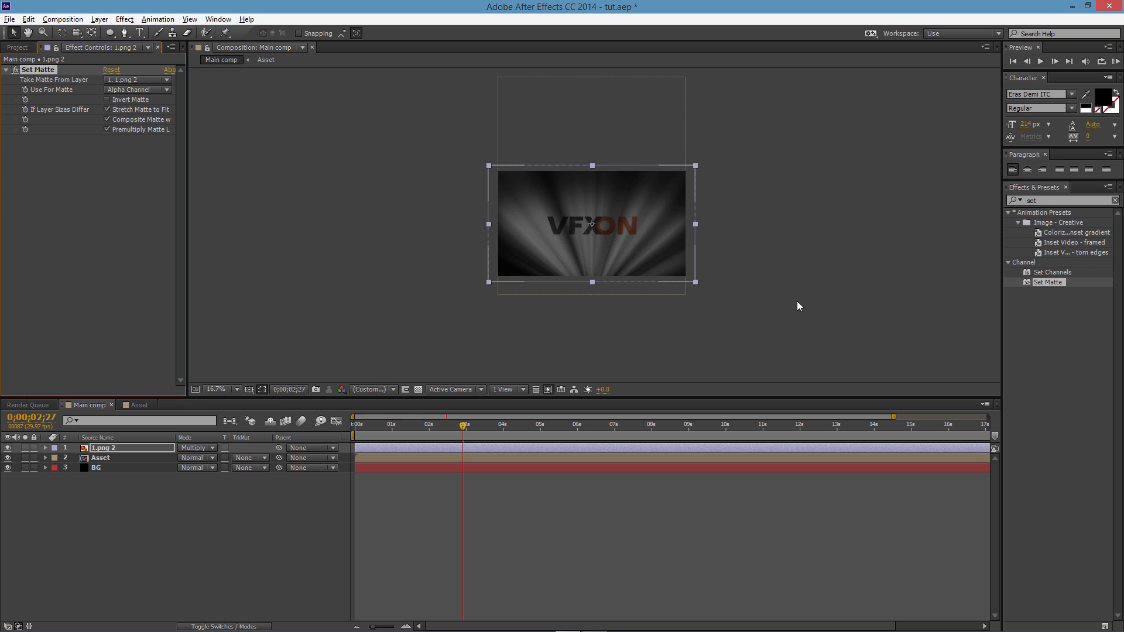
Find the Box Blur effect and apply it to the 1.png 2 logo layer
double_click(1030, 201)
type("box")
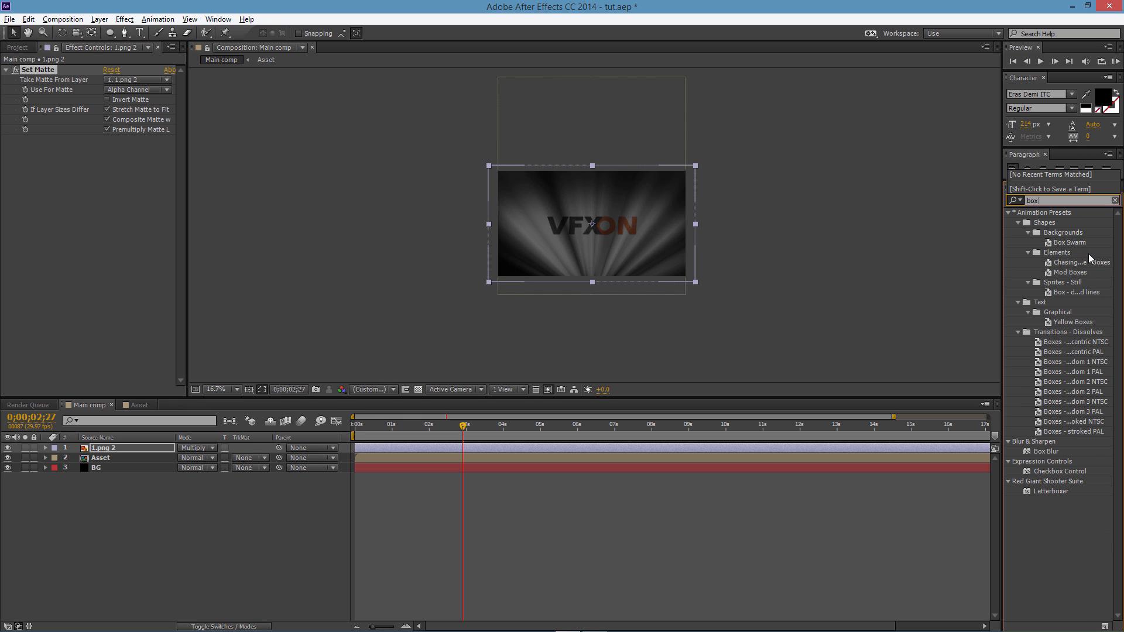
left_click_drag(1046, 451, 115, 451)
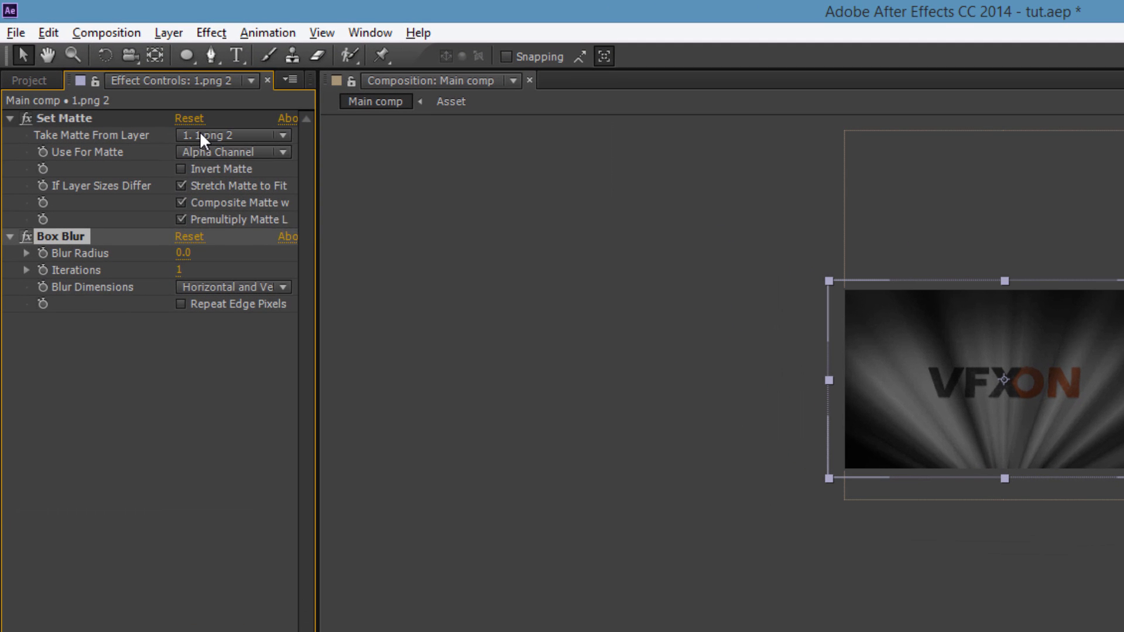
Make Set Matte take the matte from the Asset layer using Luminance, with Invert Matte on and Stretch Matte to Fit off
left_click(118, 79)
left_click(245, 207)
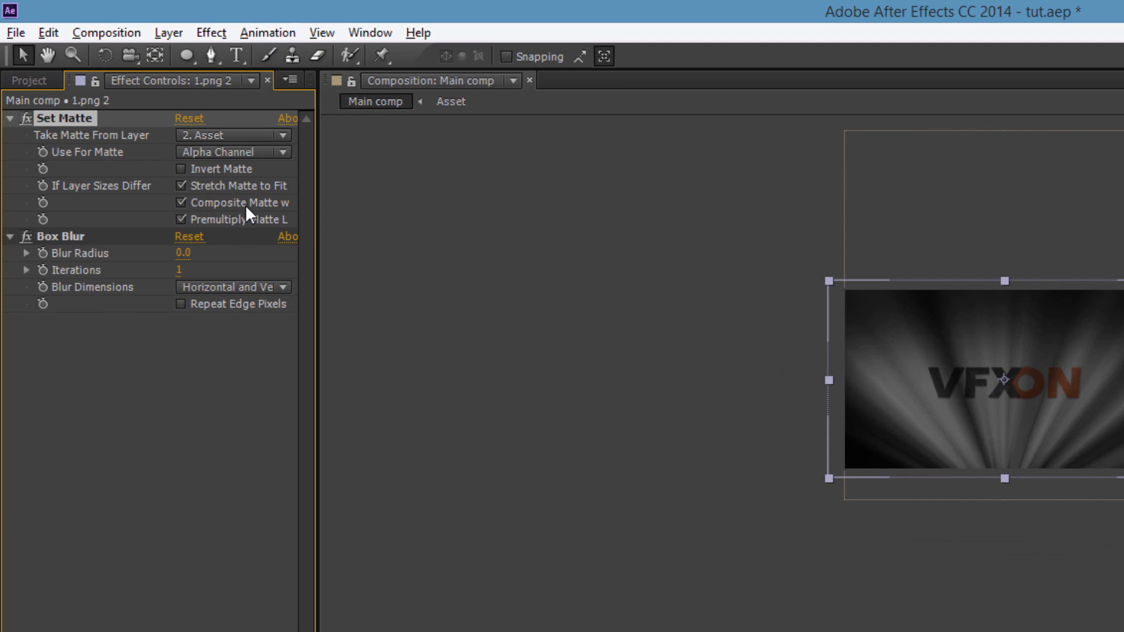
left_click(230, 151)
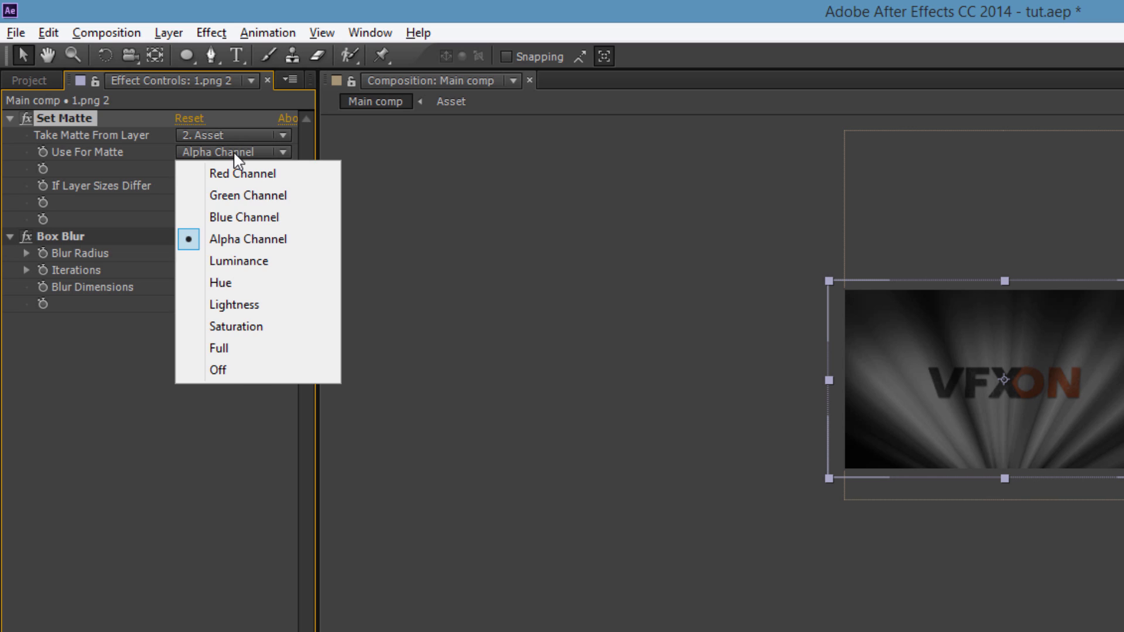
left_click(239, 259)
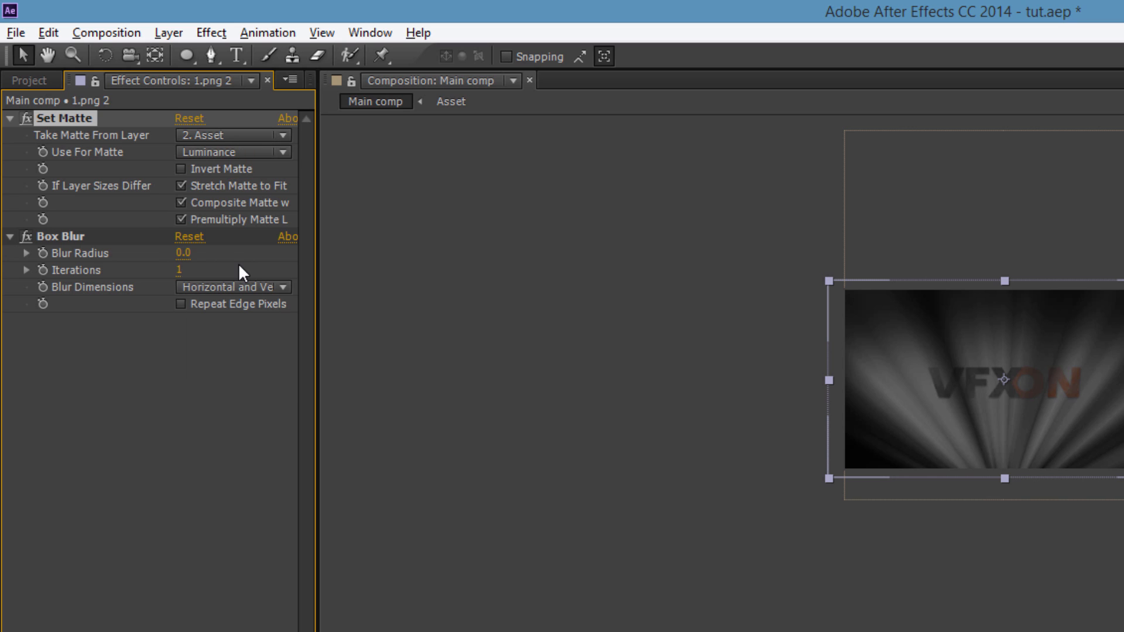
left_click(181, 169)
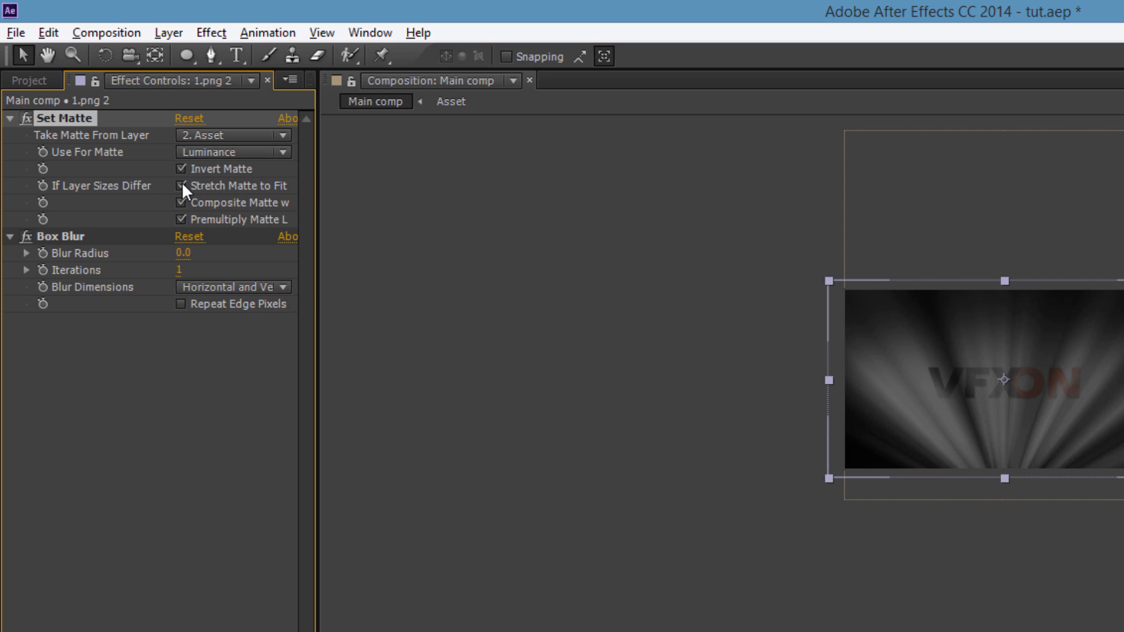
left_click(182, 186)
Set the logo's Box Blur to a Blur Radius of 2 and 3 Iterations
type("2")
key("Return")
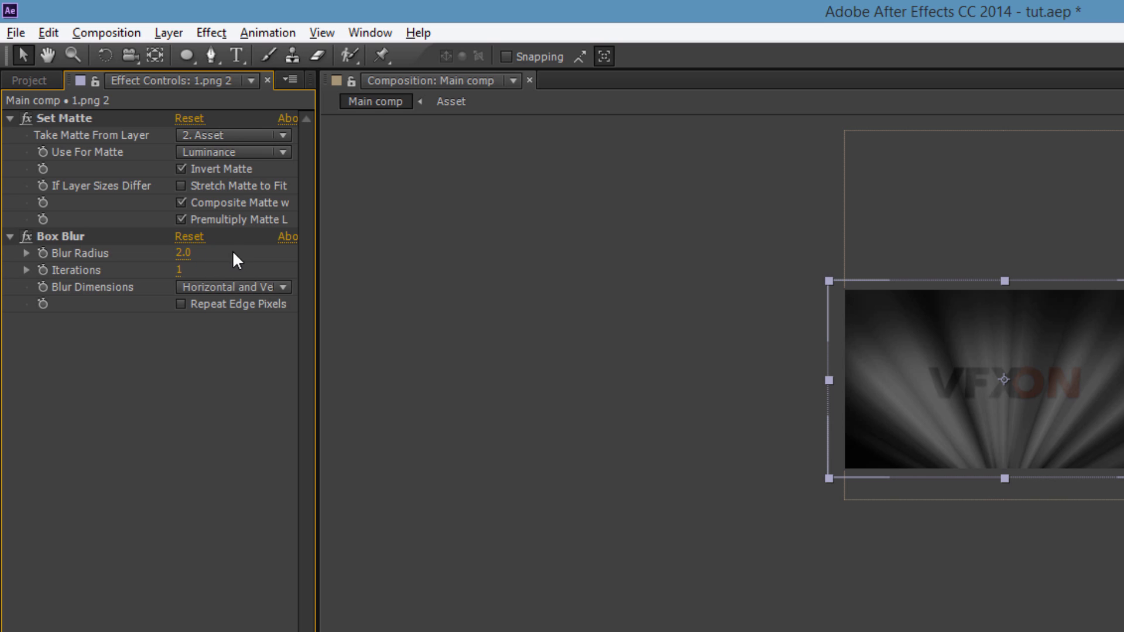
left_click(179, 273)
type("3")
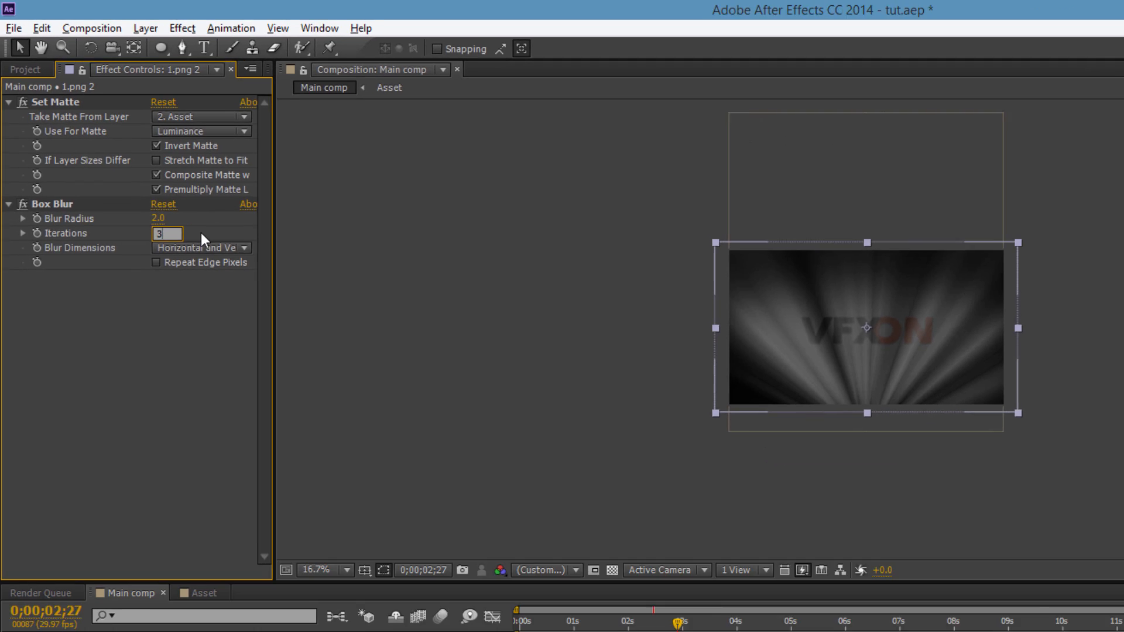
key("Return")
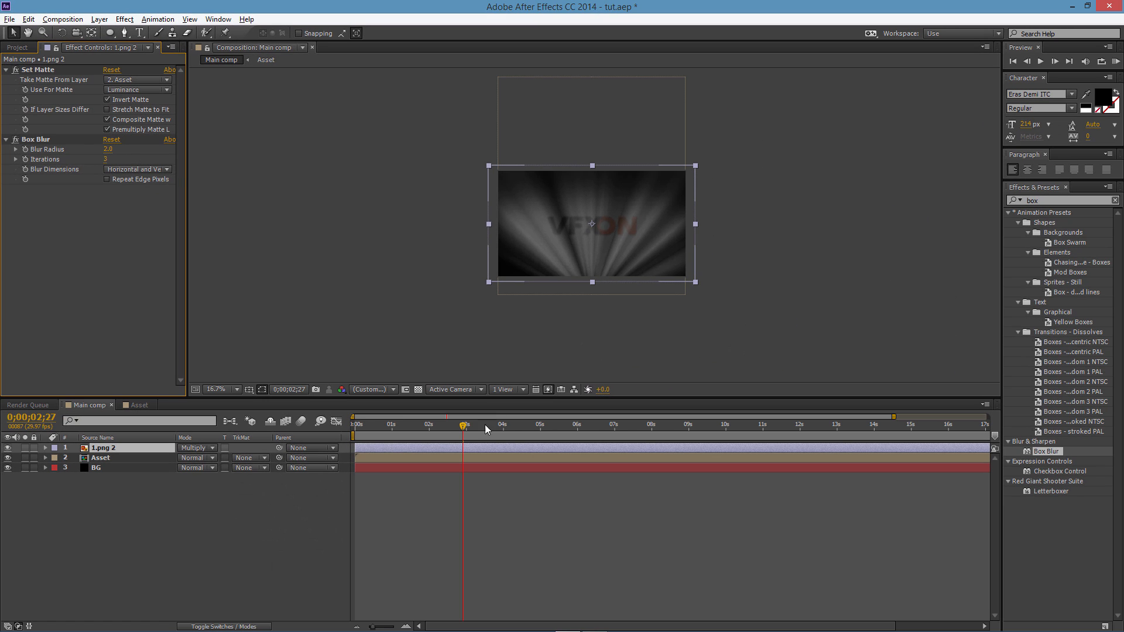
Inspect the logo's blend with the smoke up close at about 1 second and about 4 seconds
left_click_drag(463, 426, 390, 433)
scroll(638, 272, "up", 2)
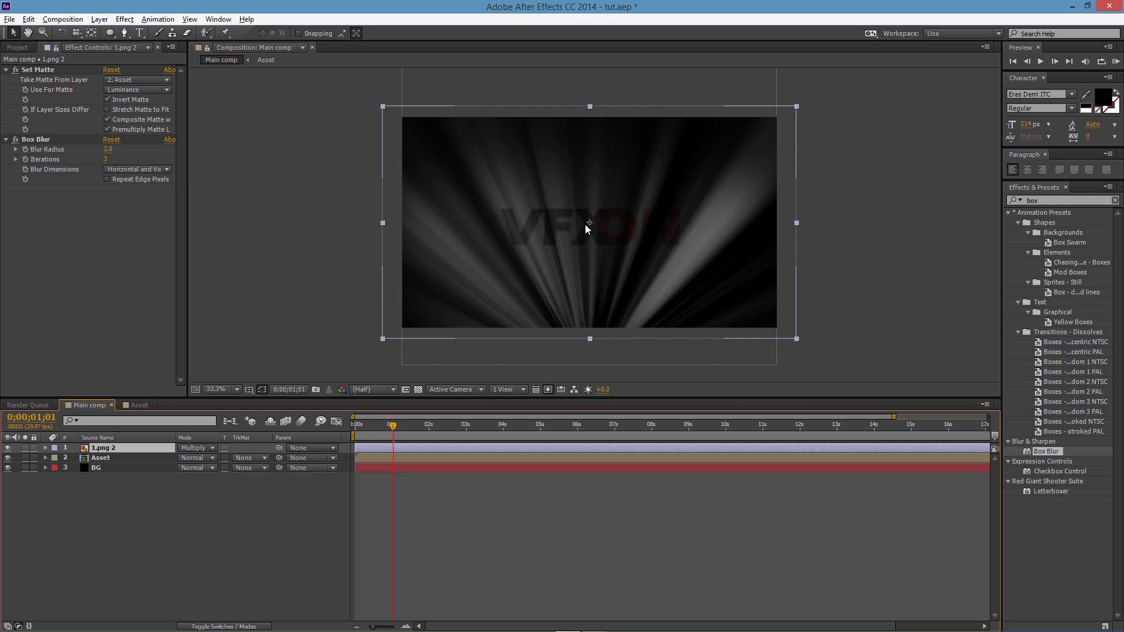
left_click_drag(392, 428, 508, 434)
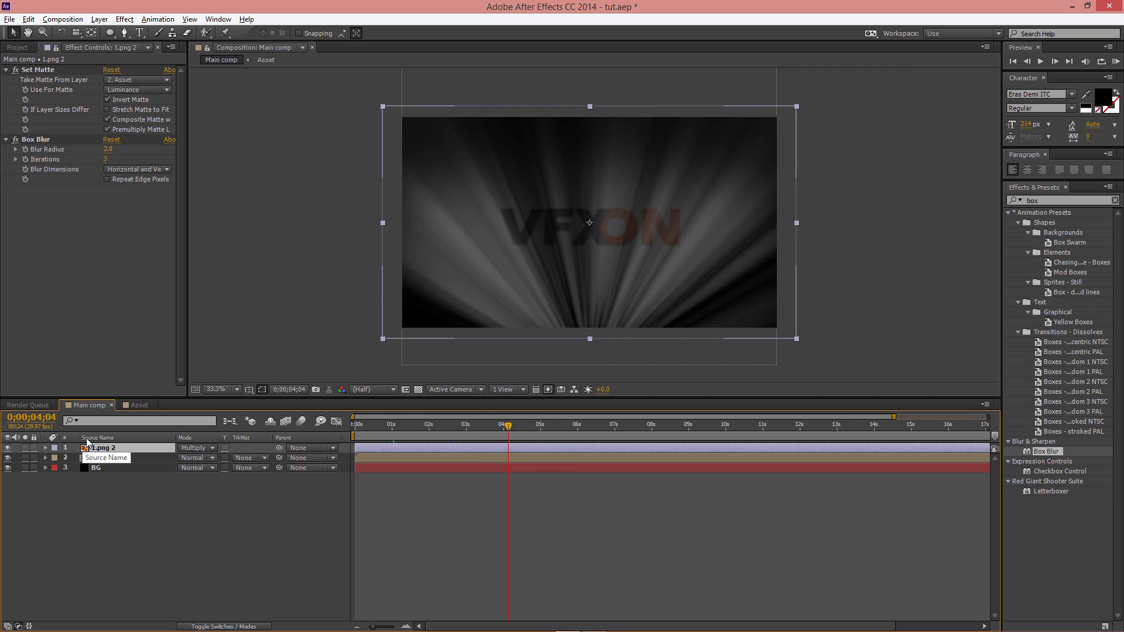
Create a black 1920 x 1080 solid named Additional in Main comp
right_click(106, 506)
mouse_move(183, 382)
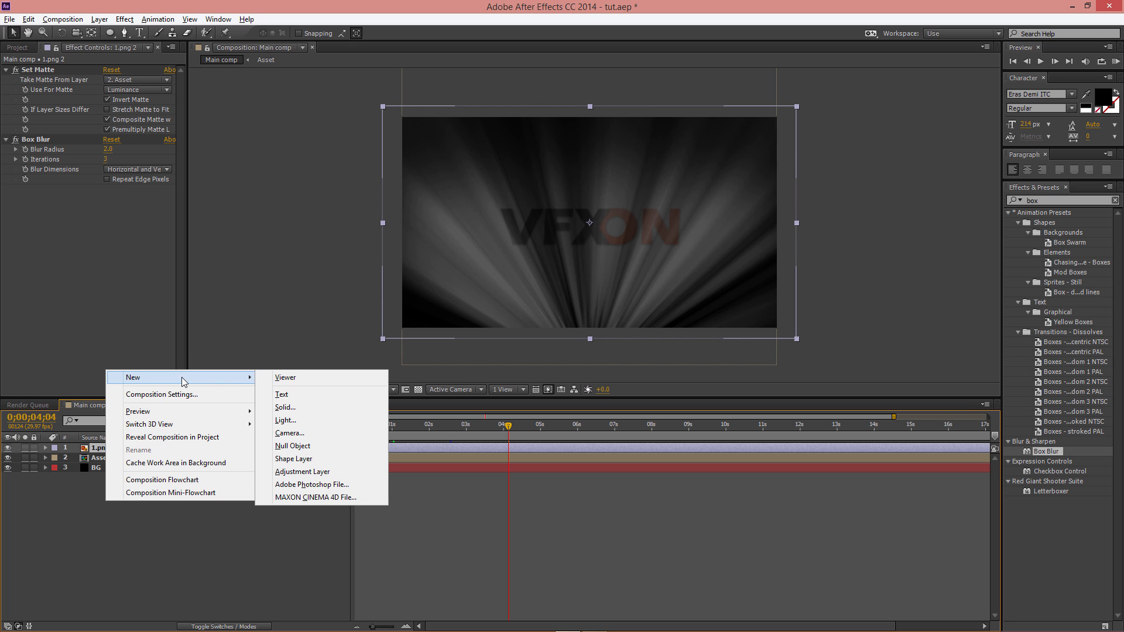
left_click(299, 407)
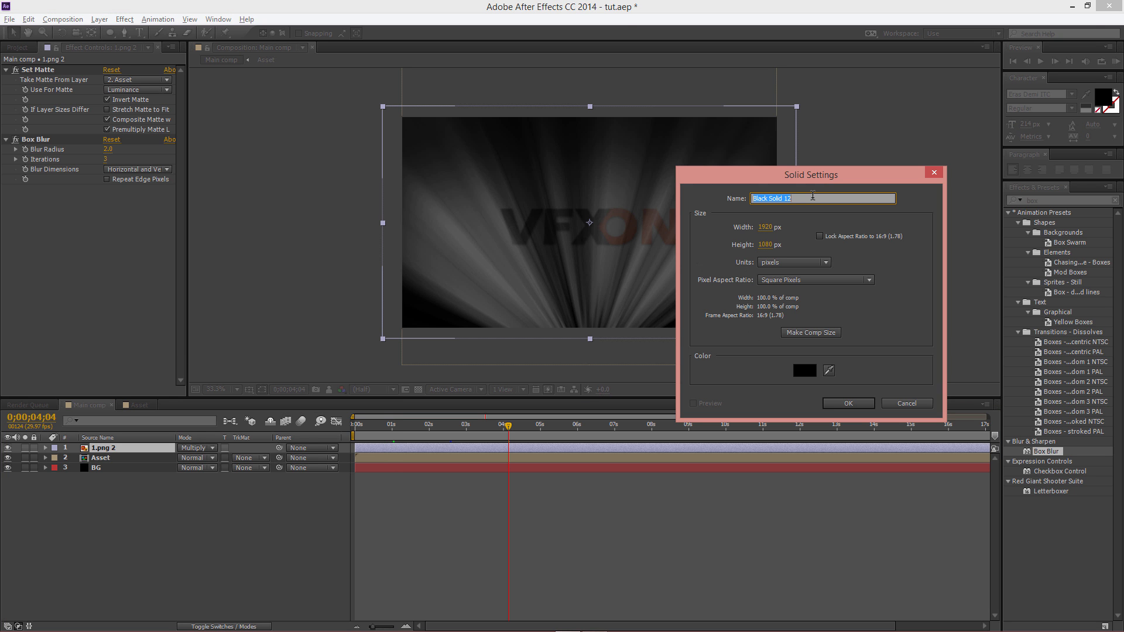
type("Additional")
left_click(855, 403)
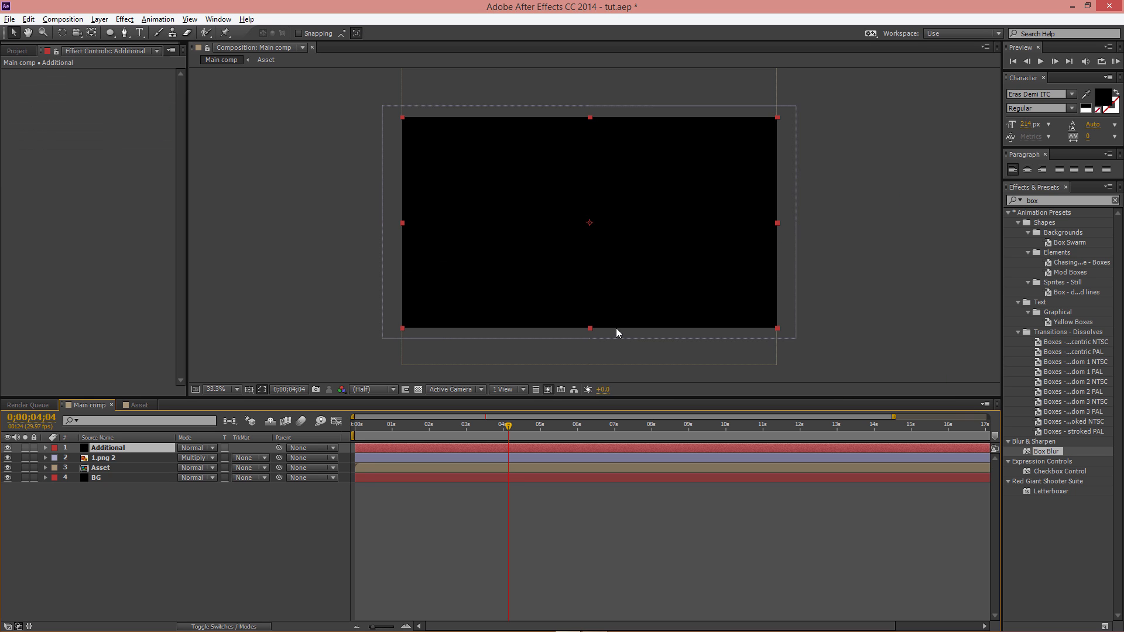
Find the Fractal Noise effect and apply it to the Additional solid
double_click(1048, 200)
type("fr")
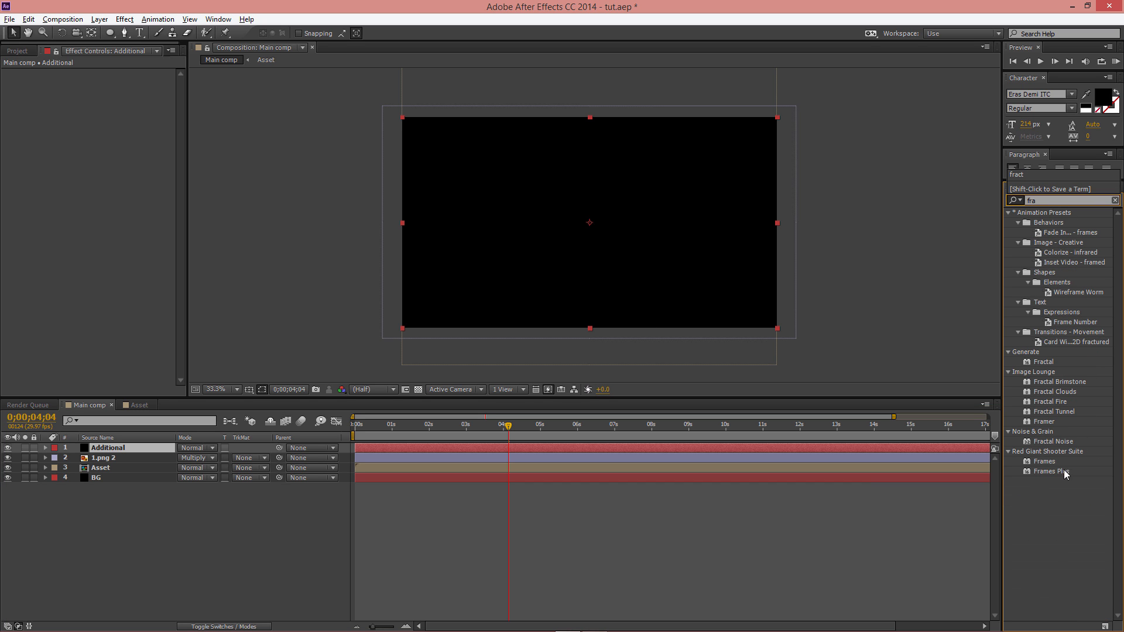
type("a")
left_click(1038, 443)
left_click_drag(1038, 445, 154, 447)
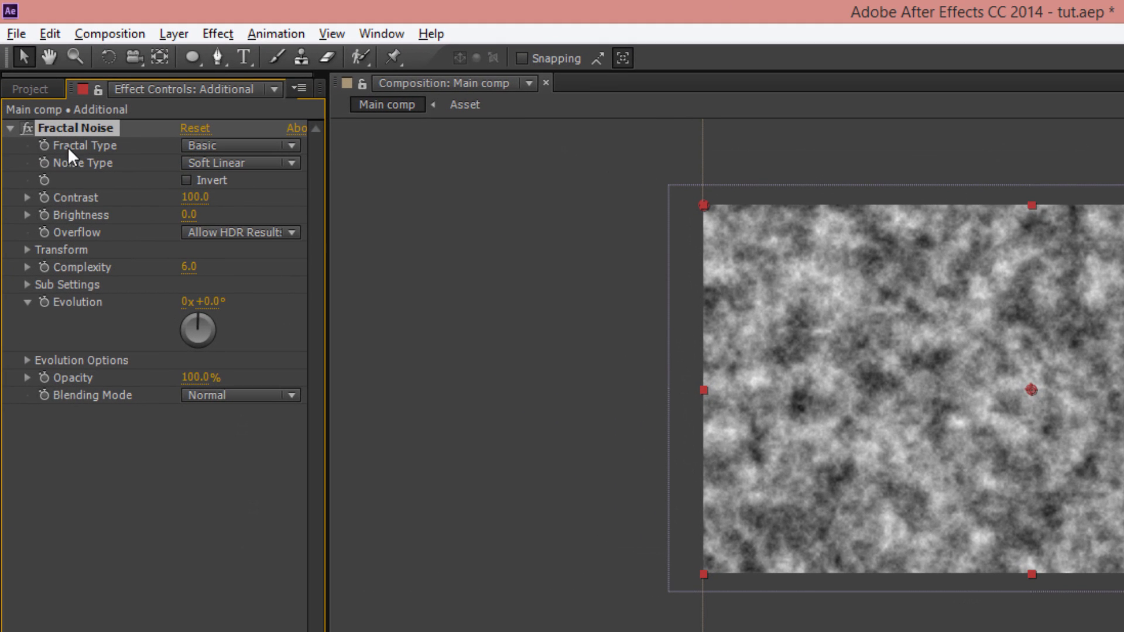
Set the Fractal Type of Additional's Fractal Noise to Subscale
left_click(213, 147)
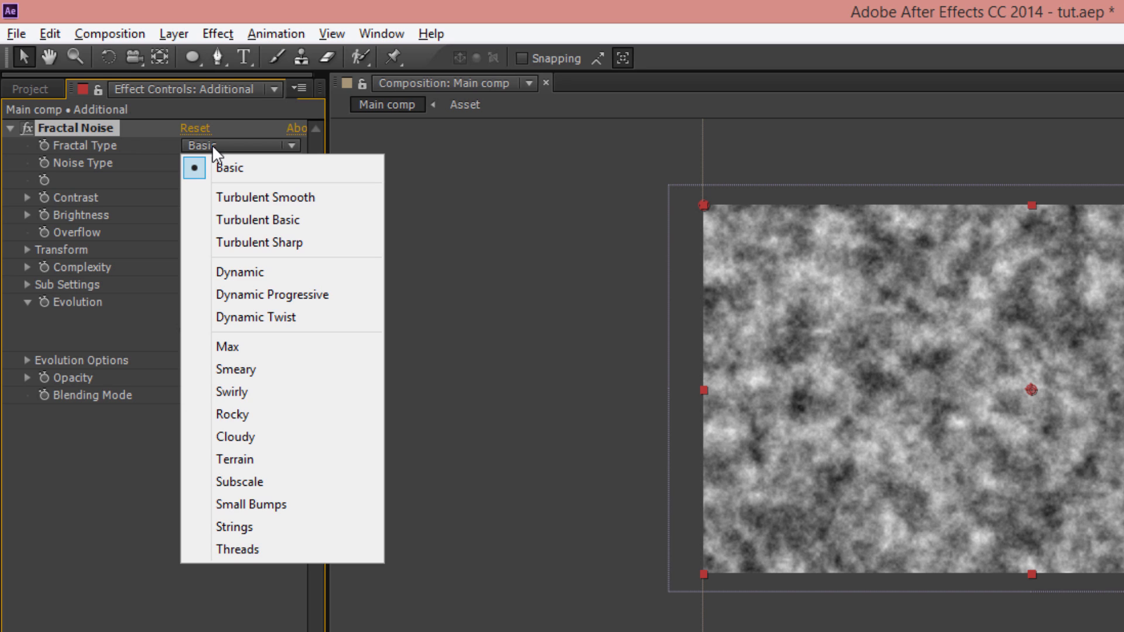
key("Escape")
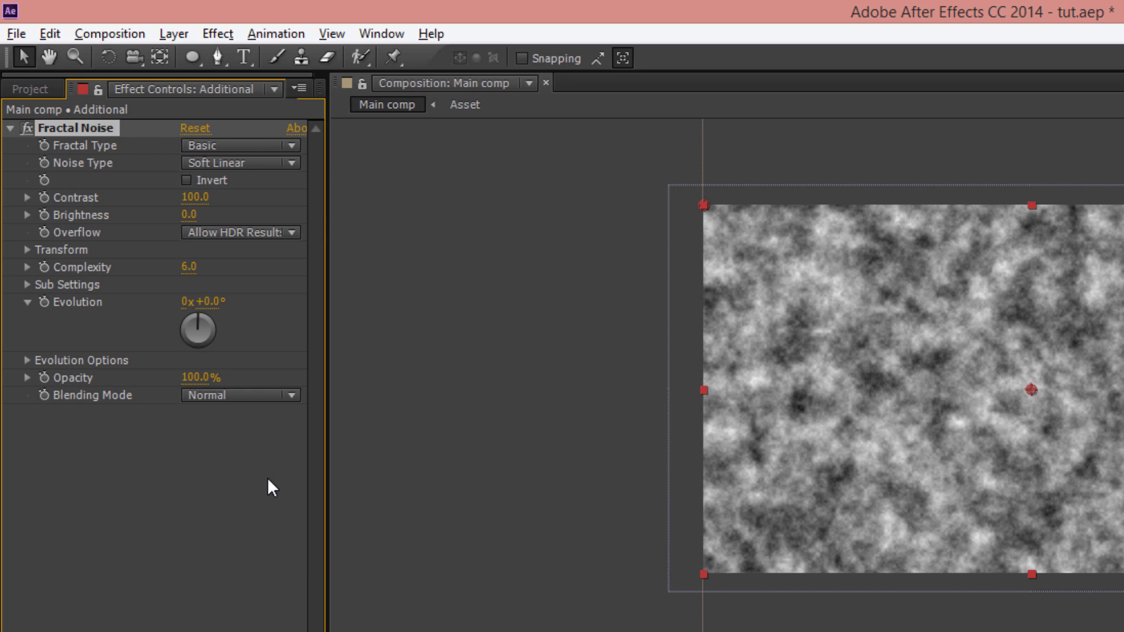
left_click(285, 416)
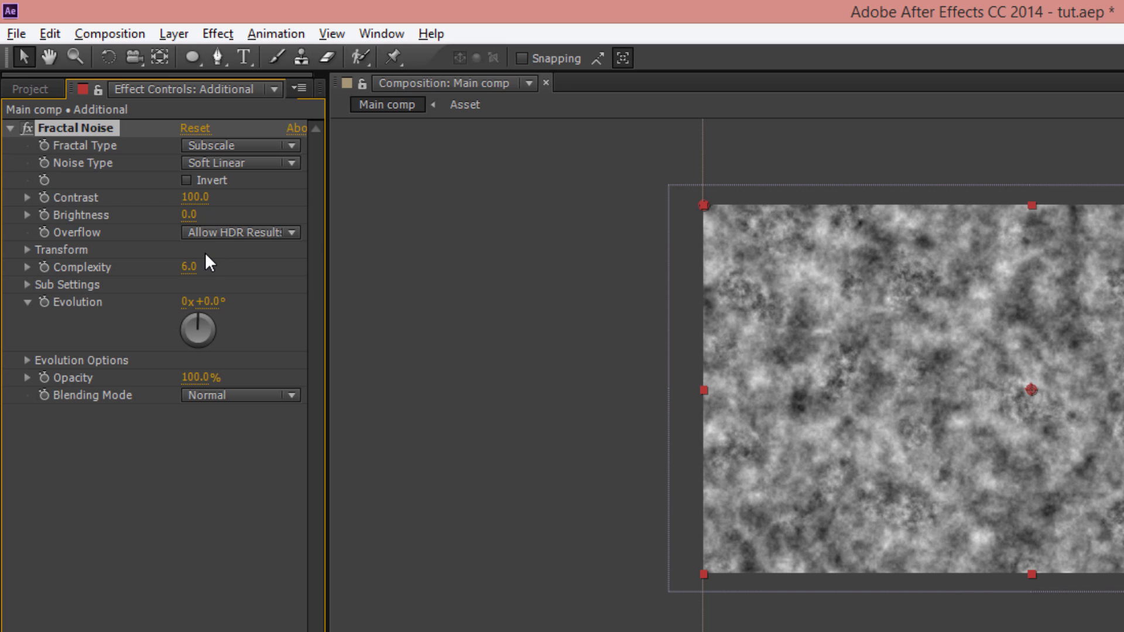
Expand the Transform settings of Fractal Noise and set an Offset Turbulence keyframe at 0 seconds
left_click(27, 249)
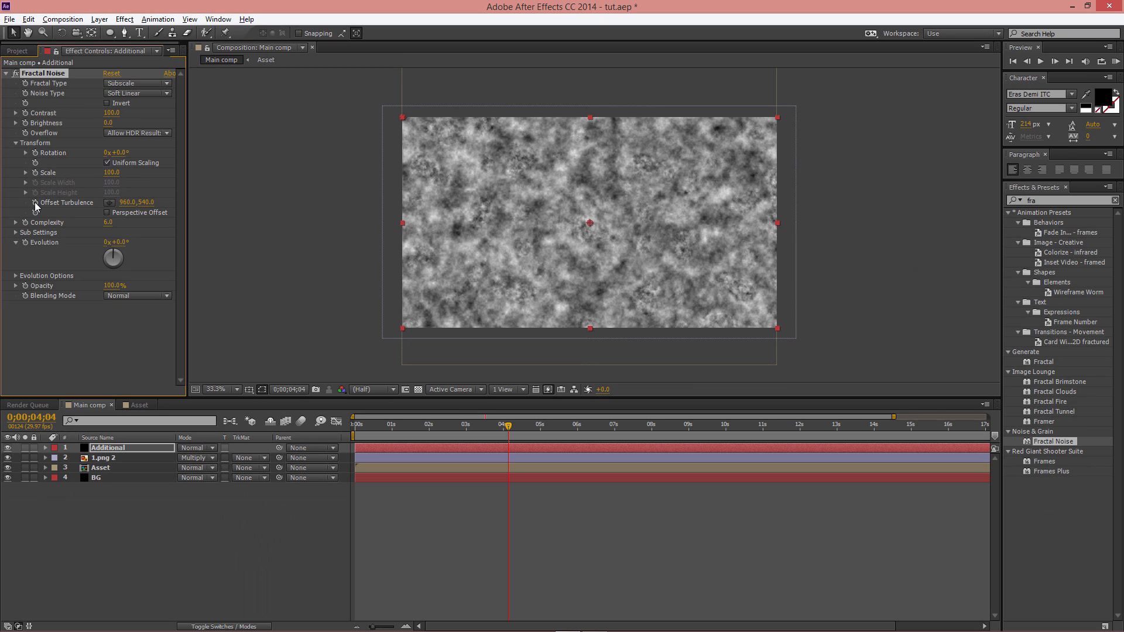
left_click(35, 203)
left_click(25, 172)
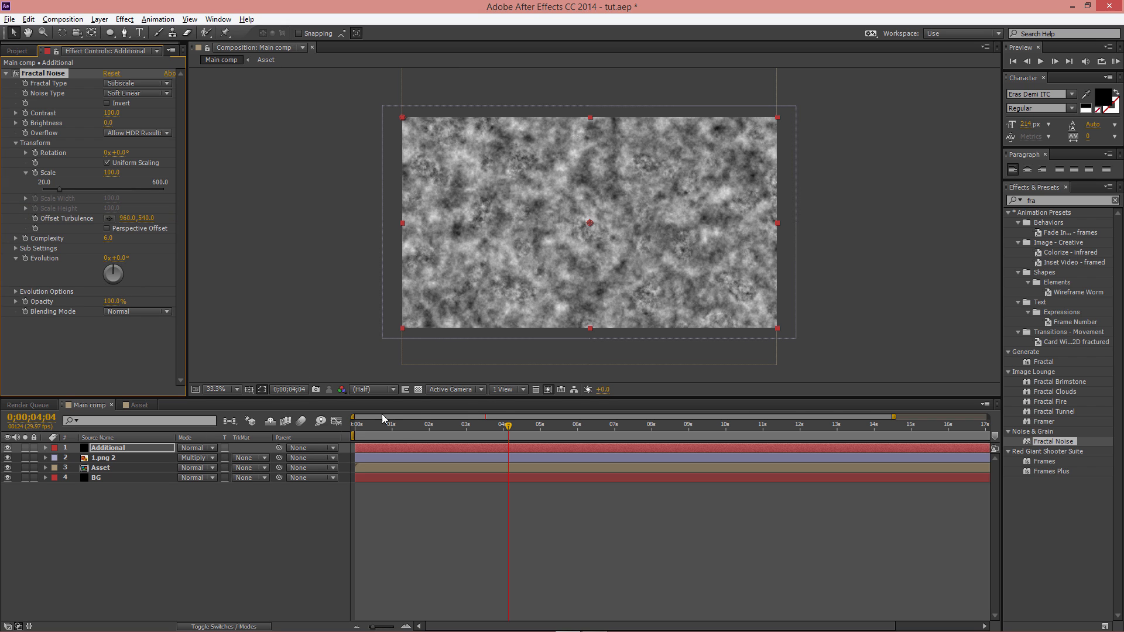
left_click_drag(388, 424, 355, 423)
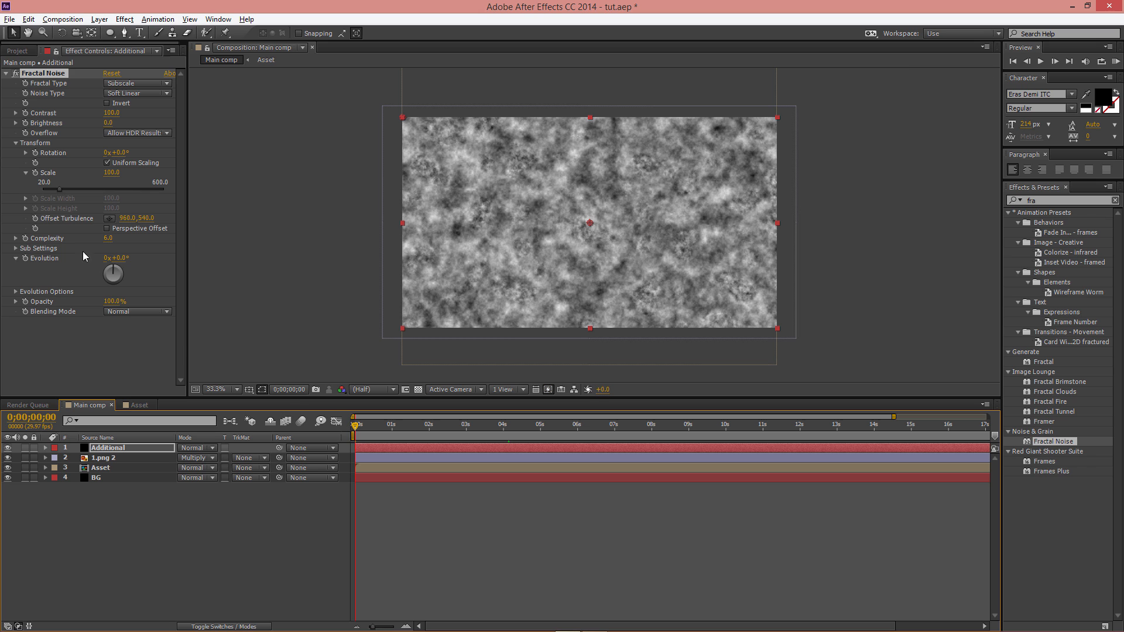
left_click(35, 218)
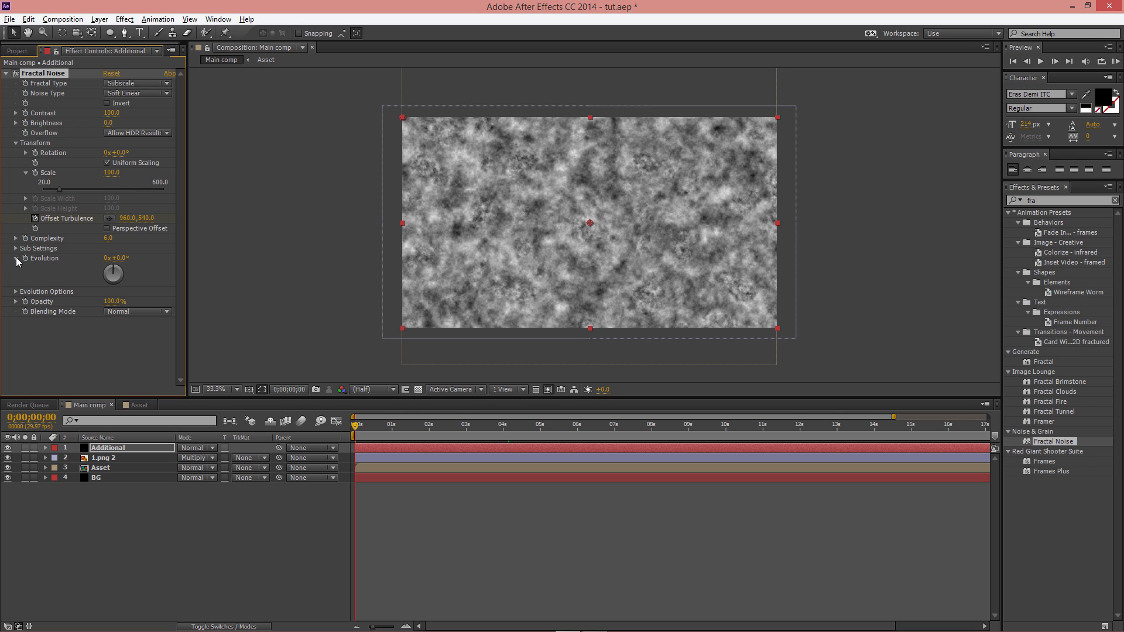
Add the expression time*50 to the Evolution property of Additional's Fractal Noise
left_click(25, 258, "alt")
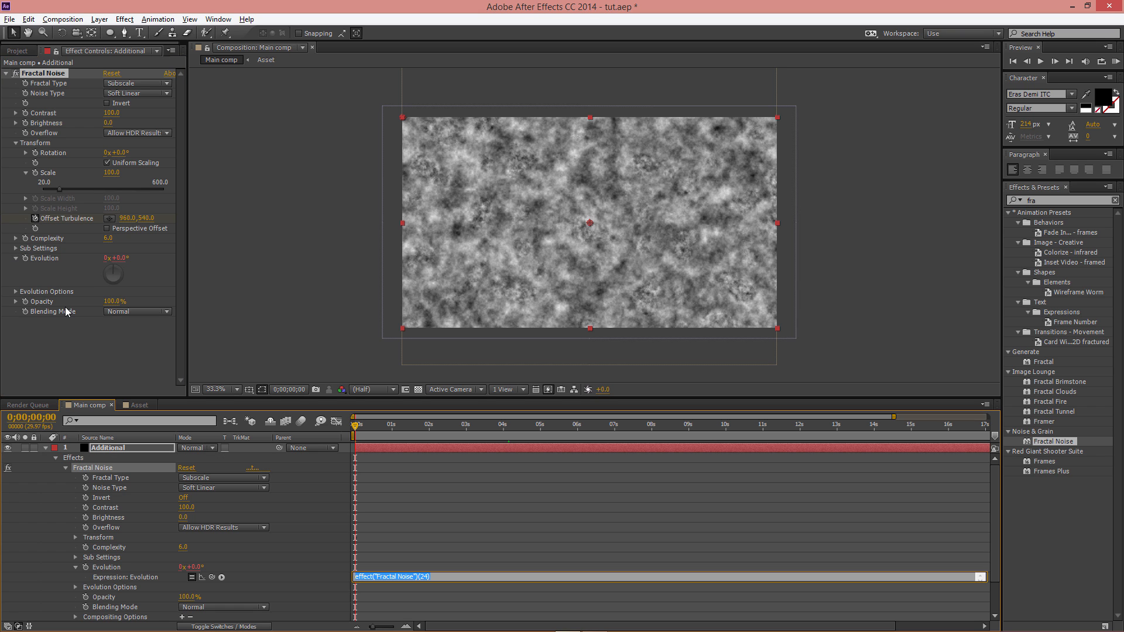
type("time*50")
left_click(251, 463)
left_click(440, 481)
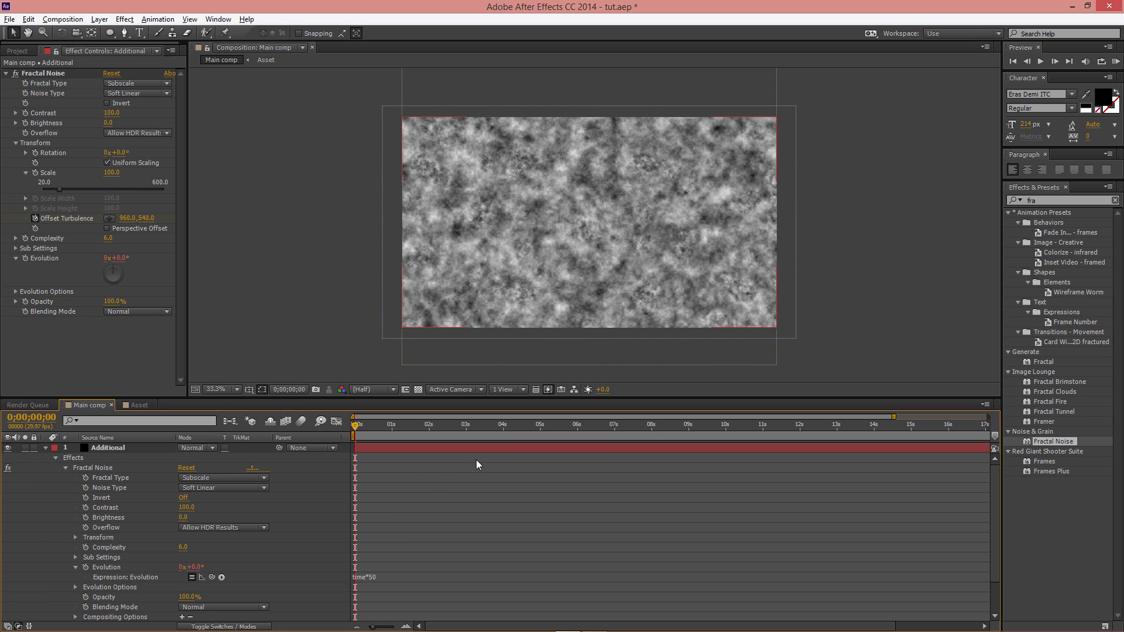
At 10 seconds, set the vertical Offset Turbulence of Additional's Fractal Noise to 145
left_click_drag(700, 428, 726, 415)
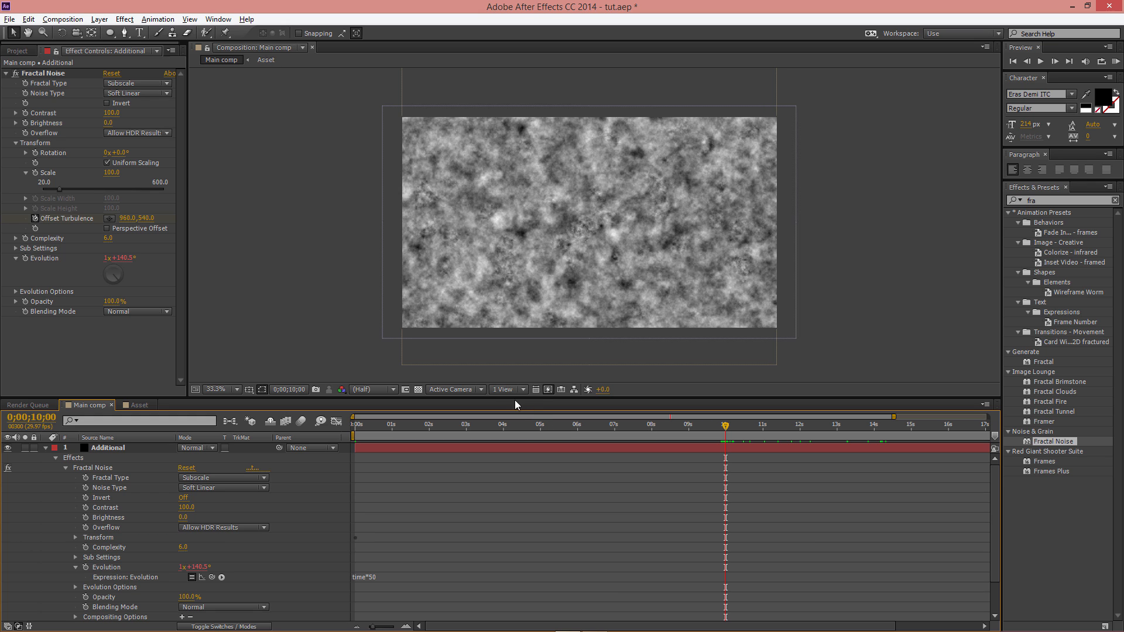
left_click(147, 218)
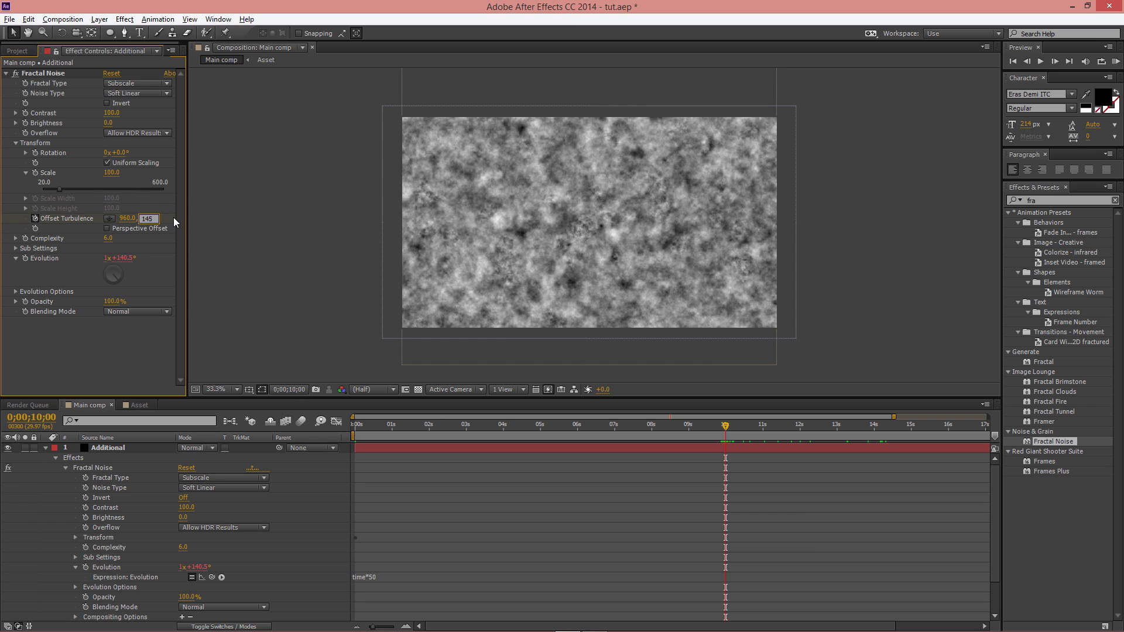
key("Return")
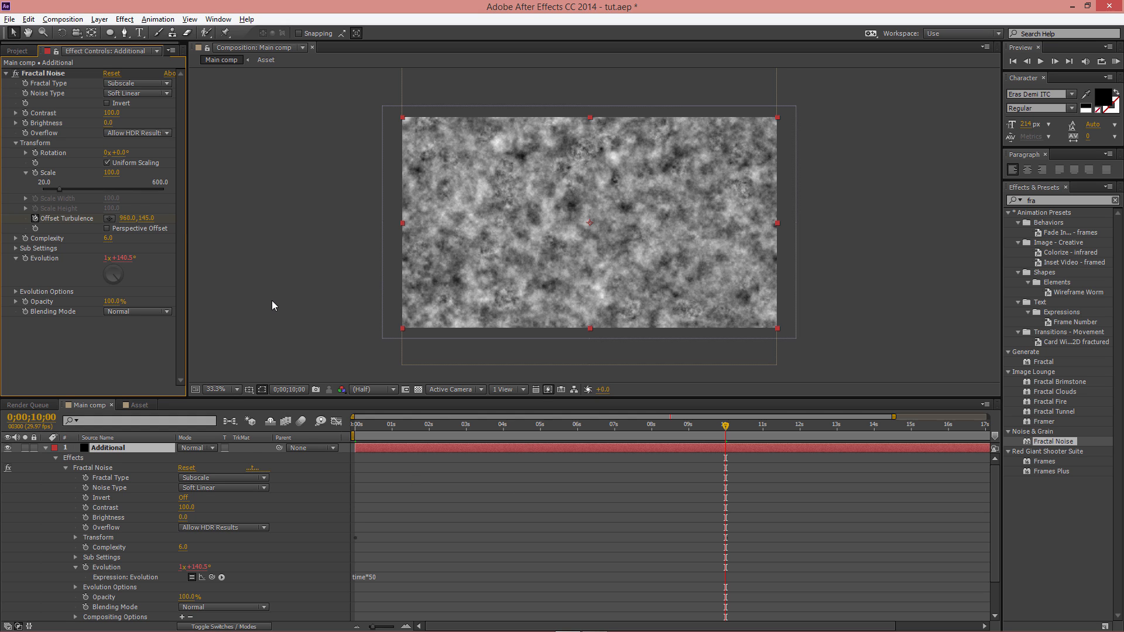
Set the Additional layer's blending mode to Soft Light and its opacity to 52%
left_click(185, 448)
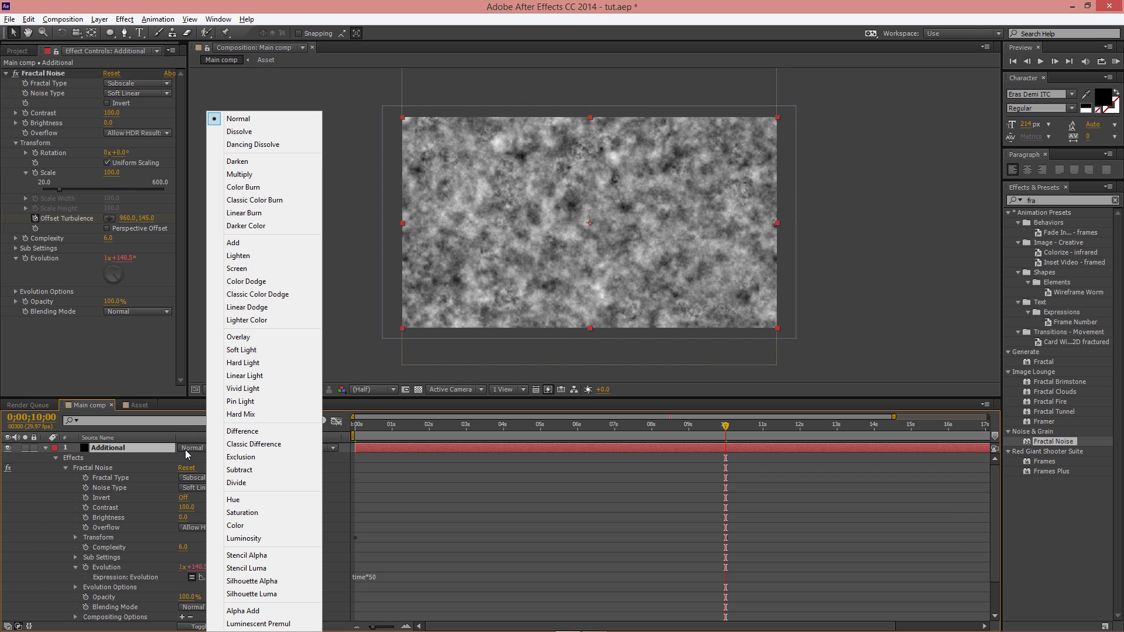
left_click(240, 350)
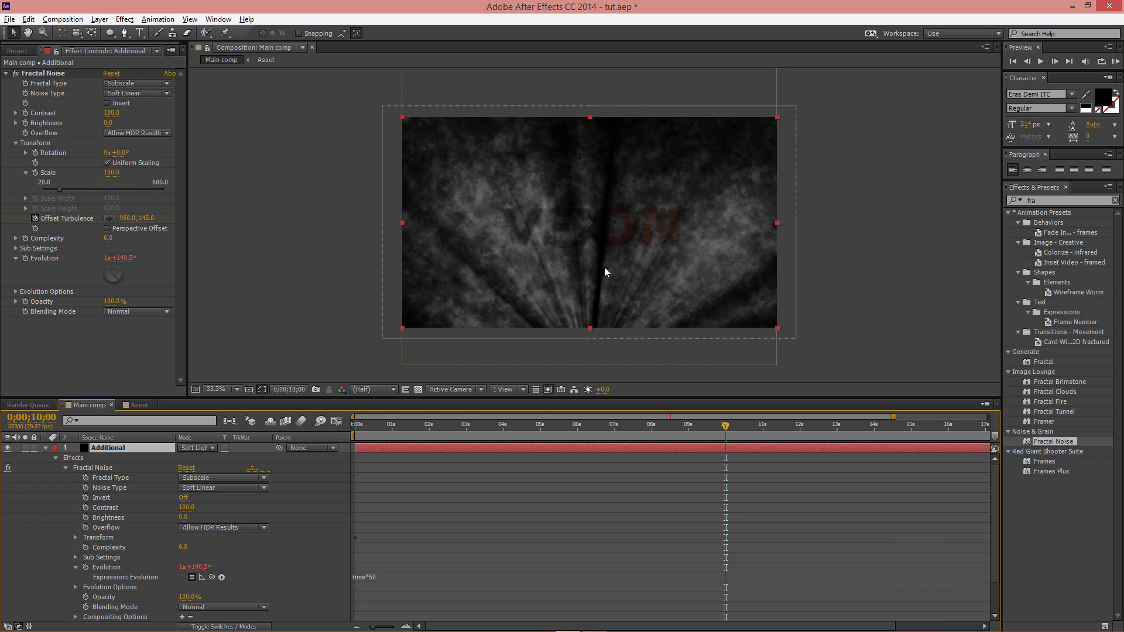
left_click(44, 448)
left_click(45, 447)
left_click(55, 458)
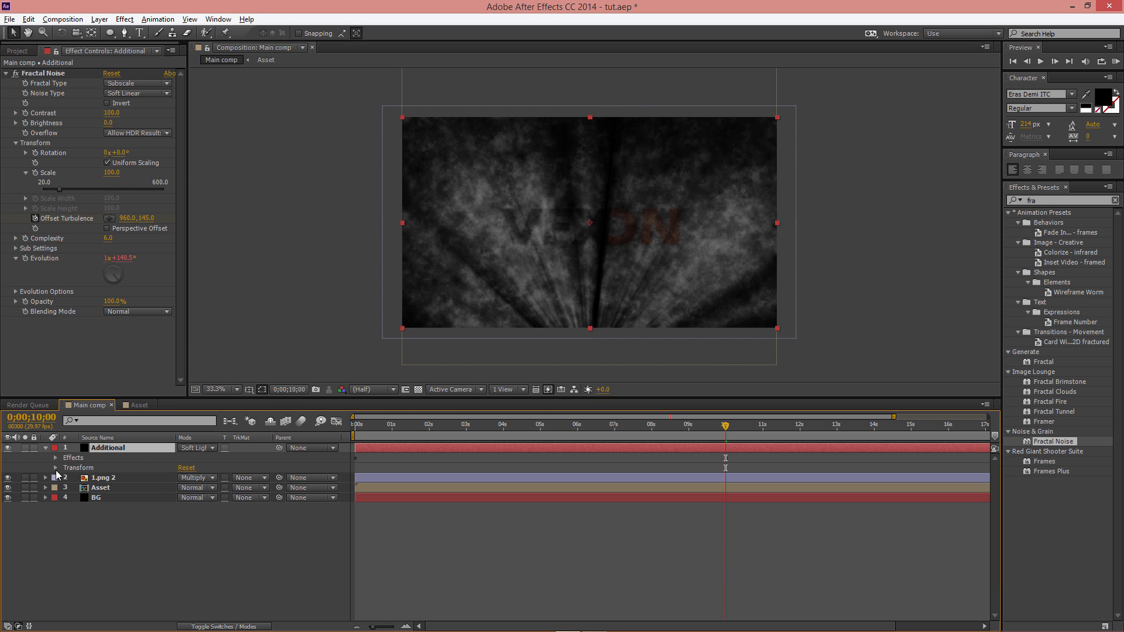
left_click(55, 469)
left_click_drag(188, 518, 155, 512)
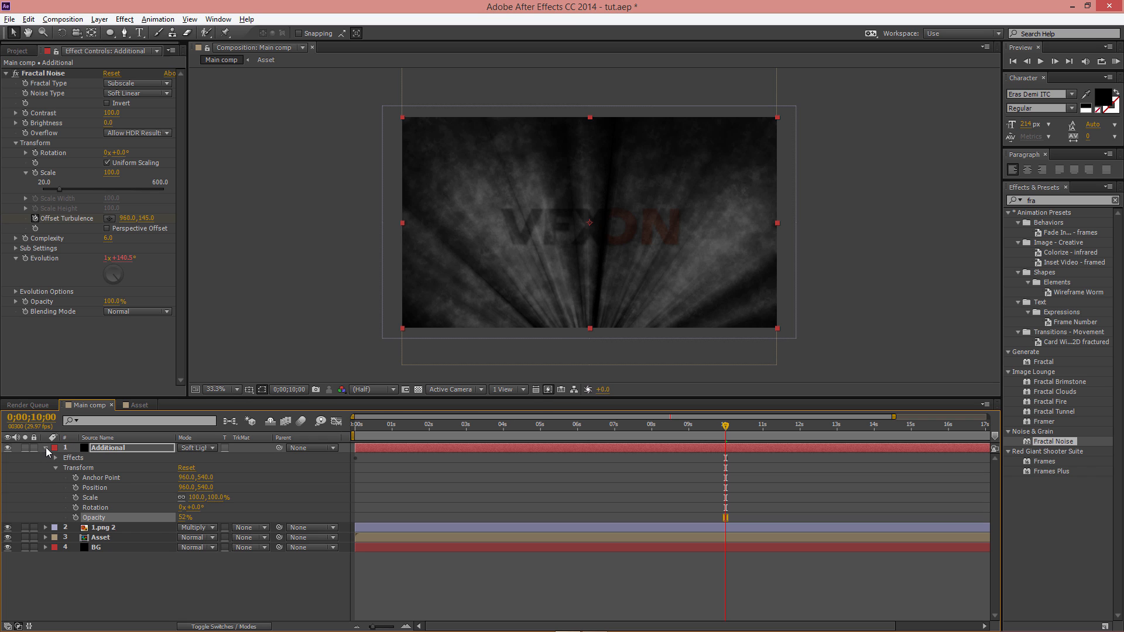
left_click(46, 448)
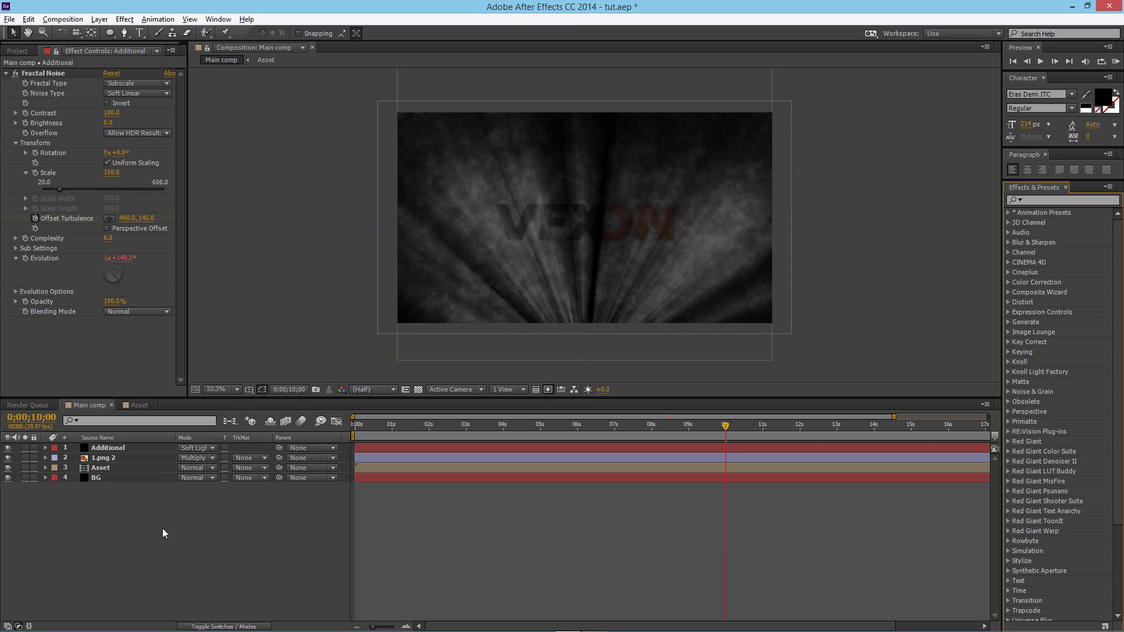
Create a white 1920 x 1080 px solid named Colors in Main comp
right_click(162, 530)
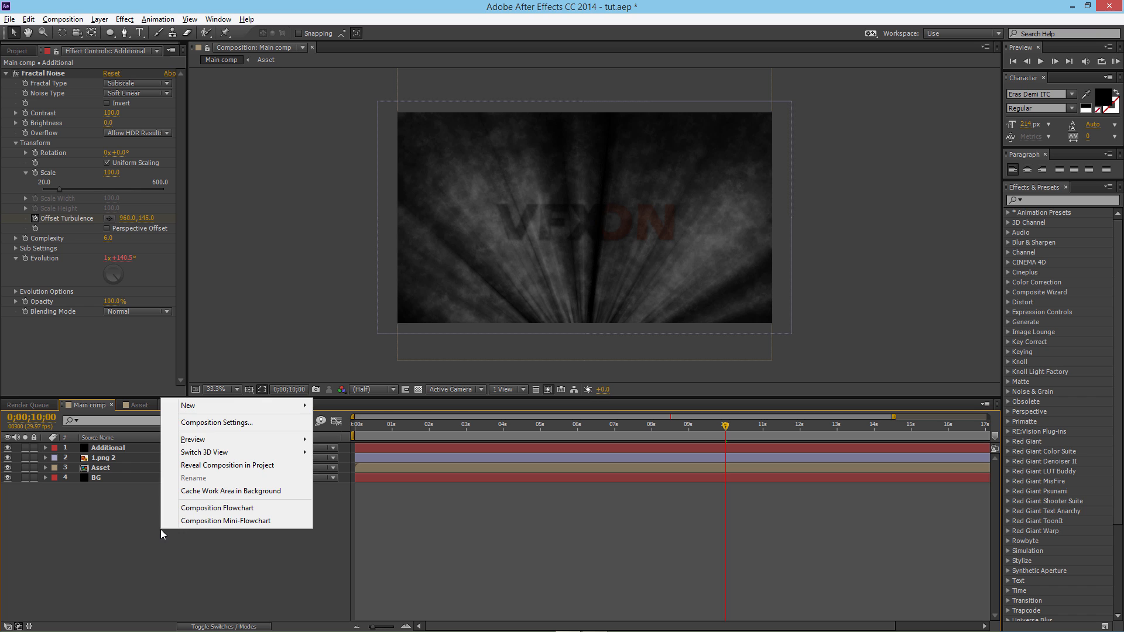
mouse_move(208, 407)
left_click(340, 436)
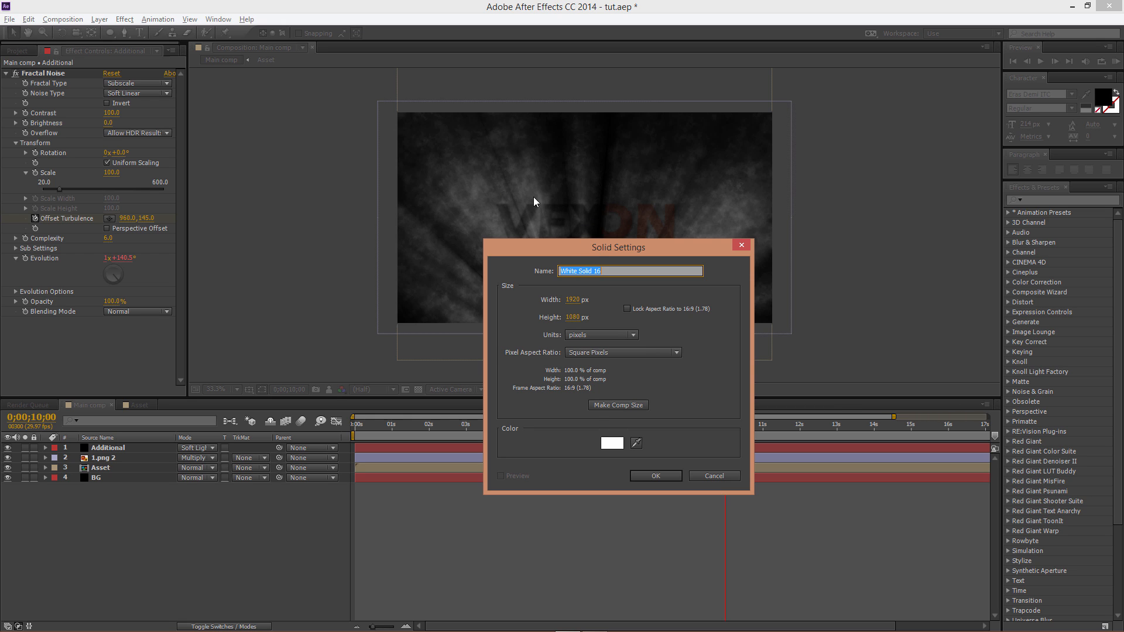
type("Colors")
left_click(645, 474)
Find the 4-Color Gradient effect and apply it to the Colors solid
left_click(1050, 200)
type("grad")
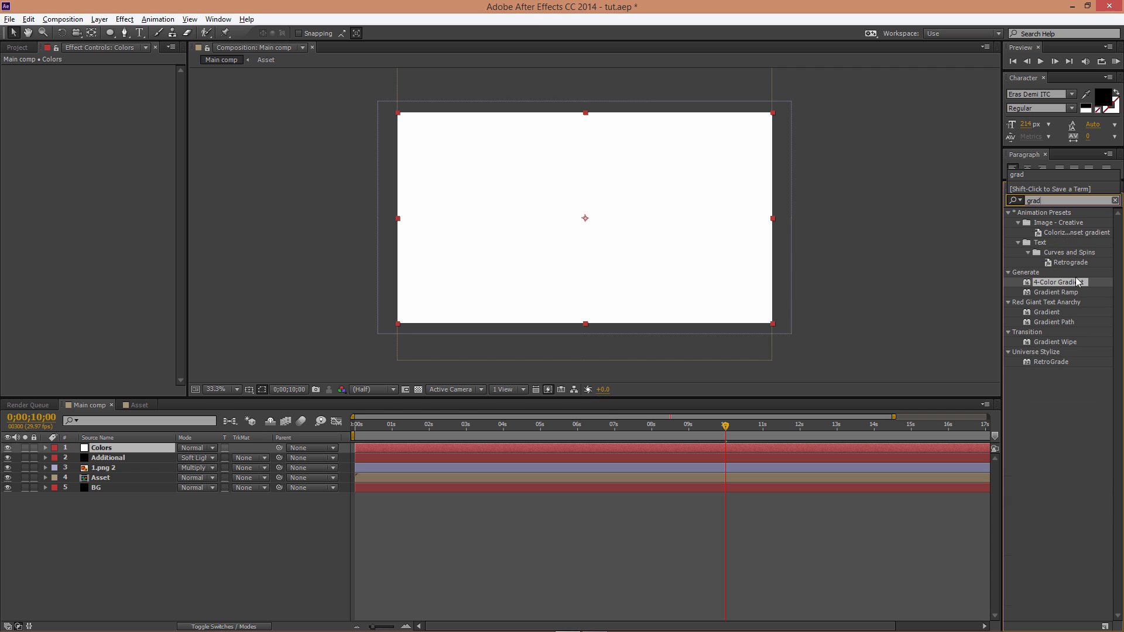
left_click_drag(1064, 284, 146, 451)
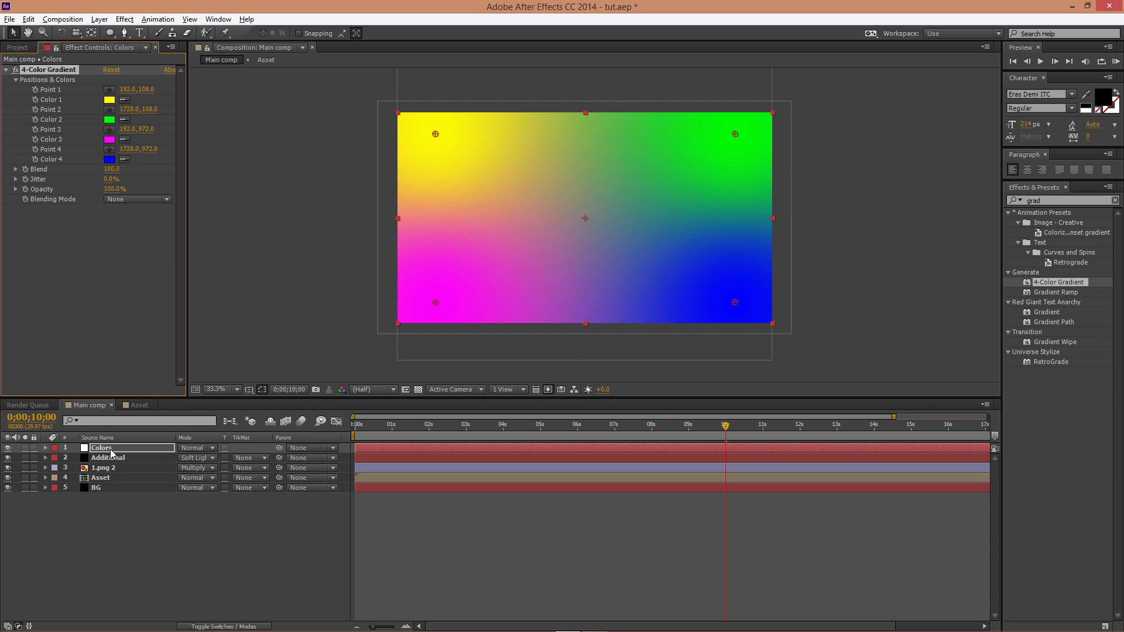
Set Color 1 of the 4-Color Gradient to light blue 8ABBFE and Color 2 to blue 5993FF
left_click(114, 101)
left_click(537, 299)
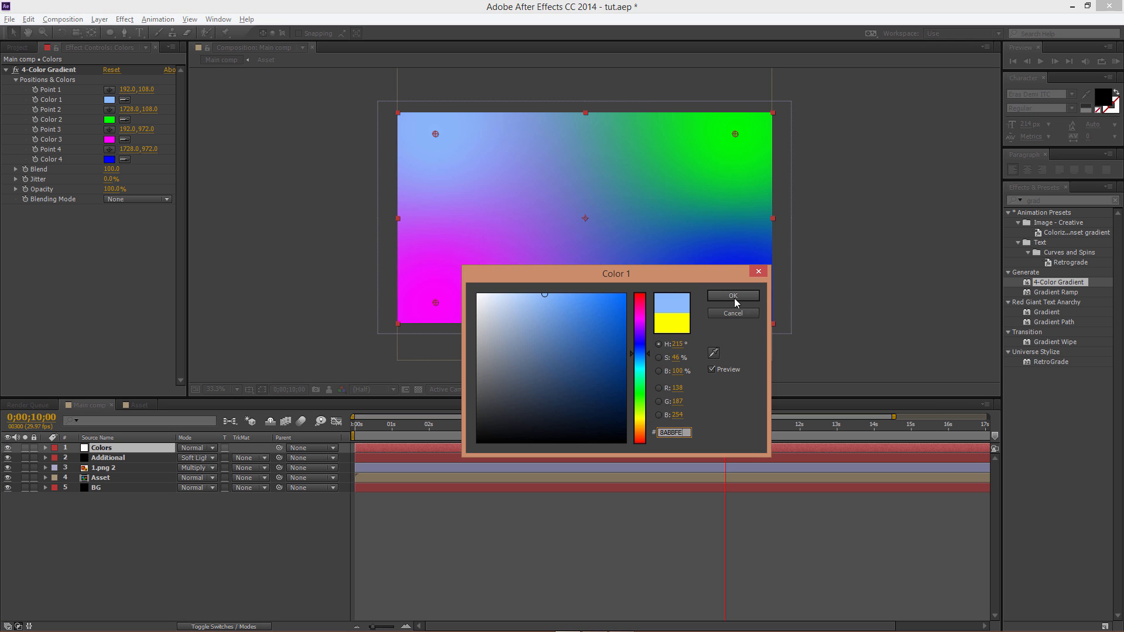
left_click(733, 294)
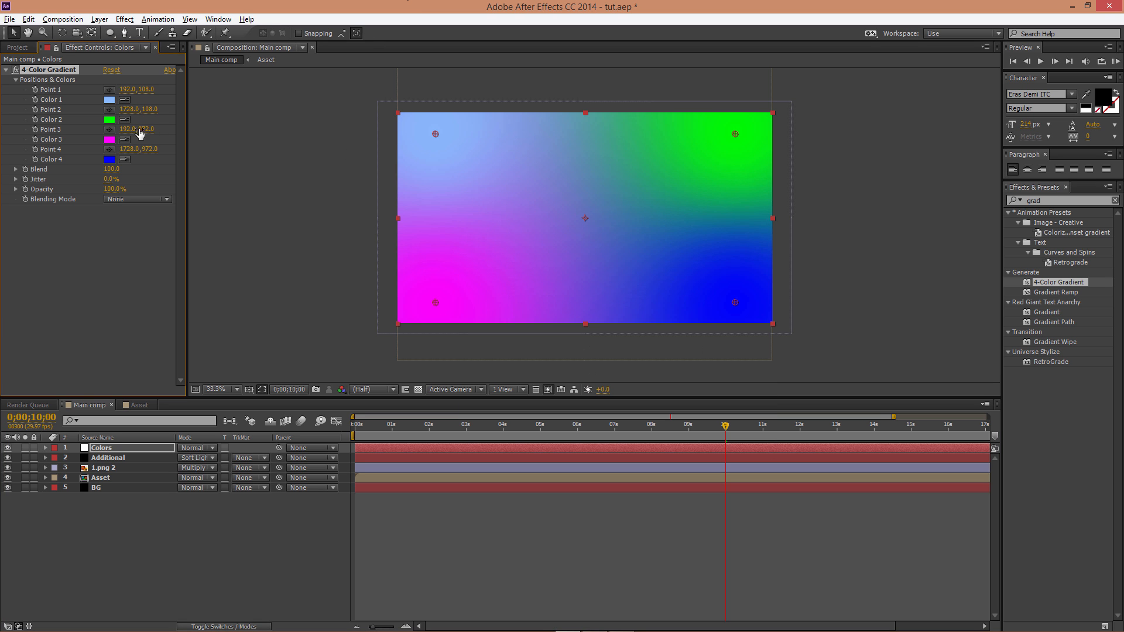
left_click(109, 120)
left_click(567, 304)
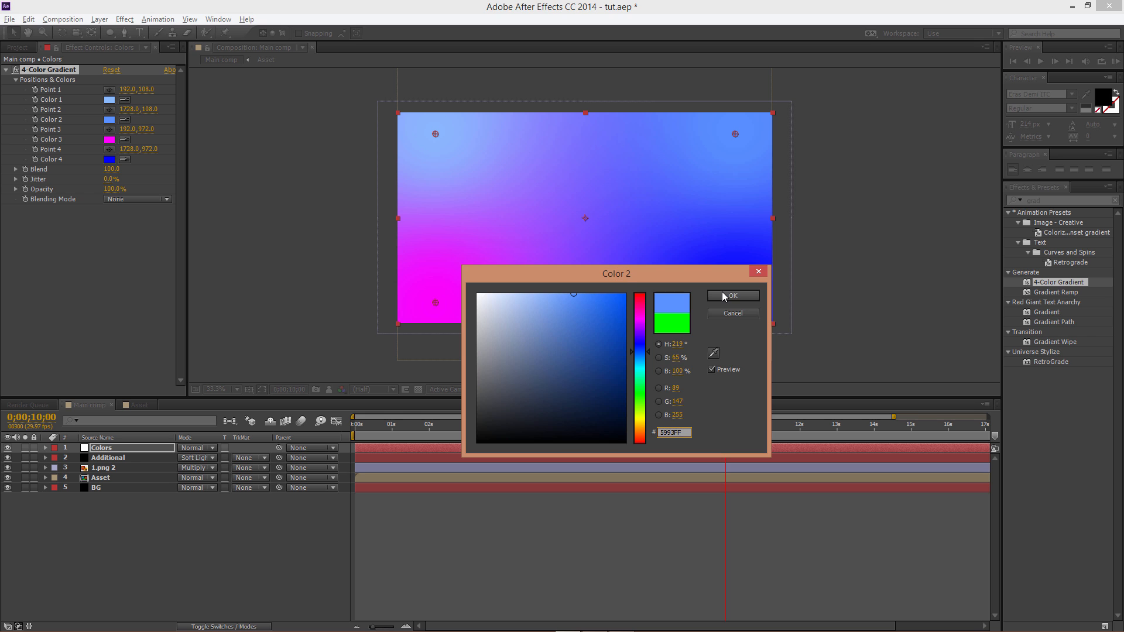
left_click(722, 291)
Set Color 3 of the 4-Color Gradient to orange FCAD59 and Color 4 to orange FEA83E
left_click(109, 139)
left_click(640, 427)
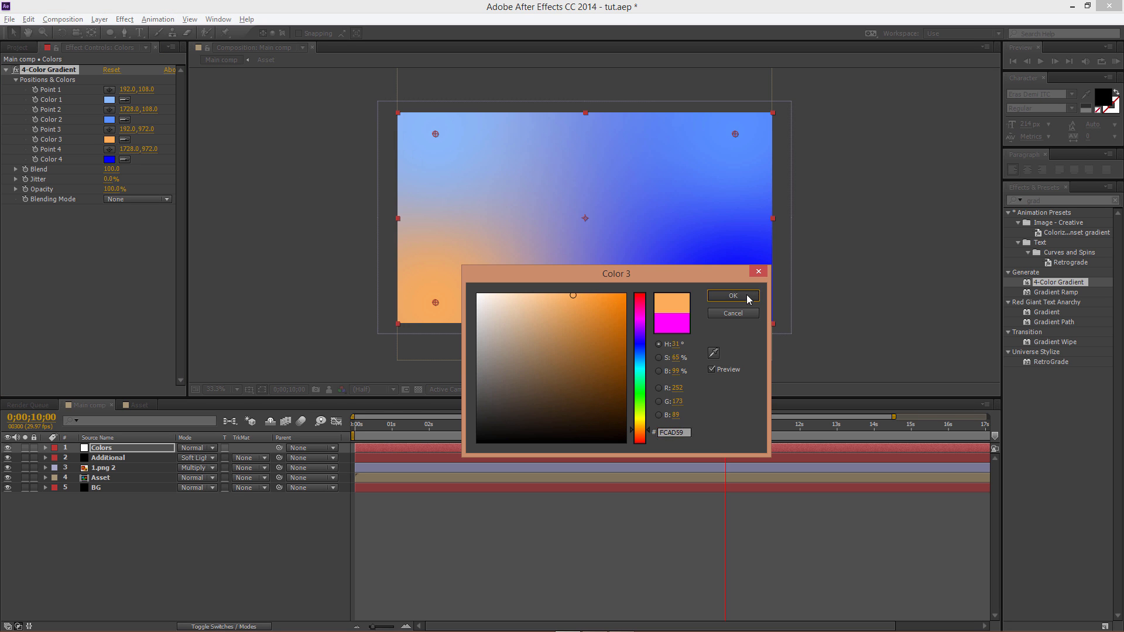
left_click(728, 292)
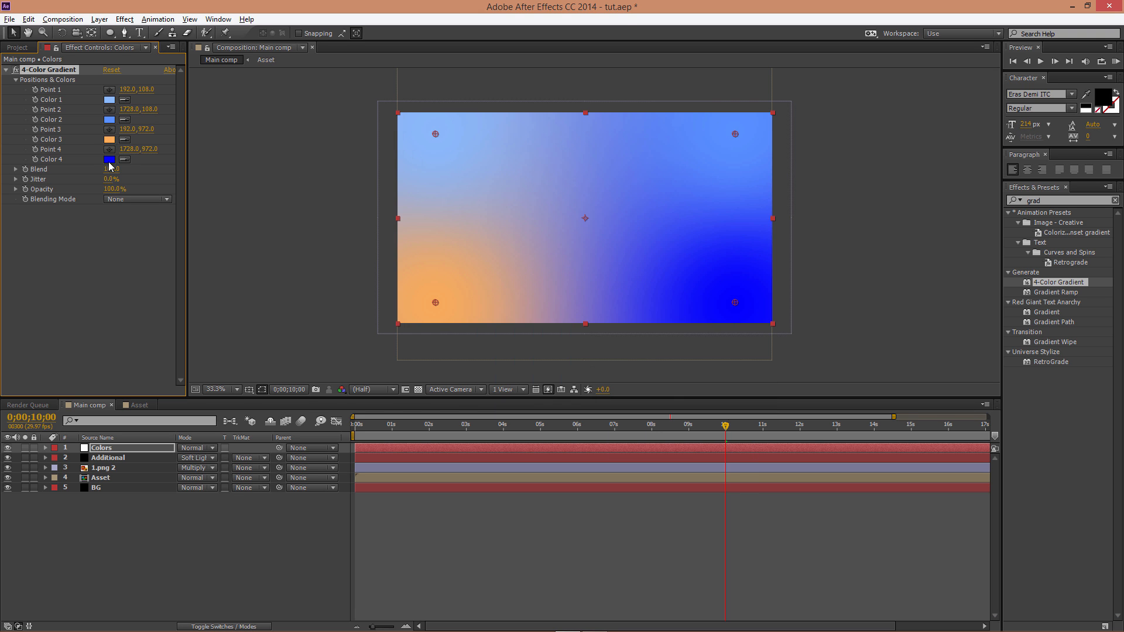
left_click(108, 161)
type("FEA83E")
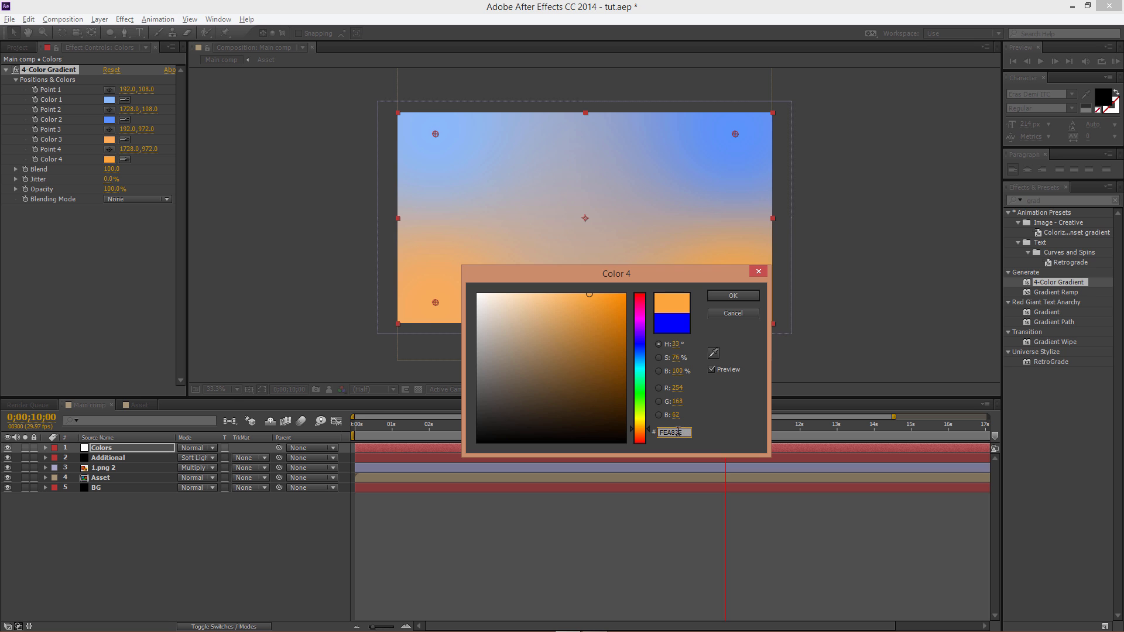
left_click(730, 296)
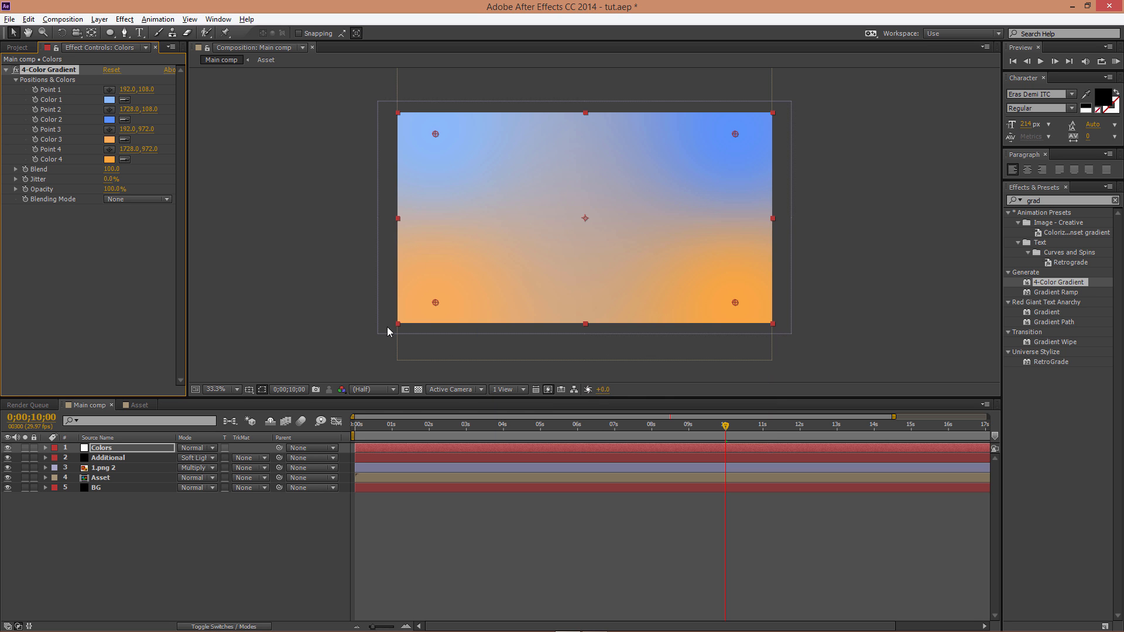
Set the Colors layer's blending mode to Overlay and return to the start of the timeline
left_click(189, 451)
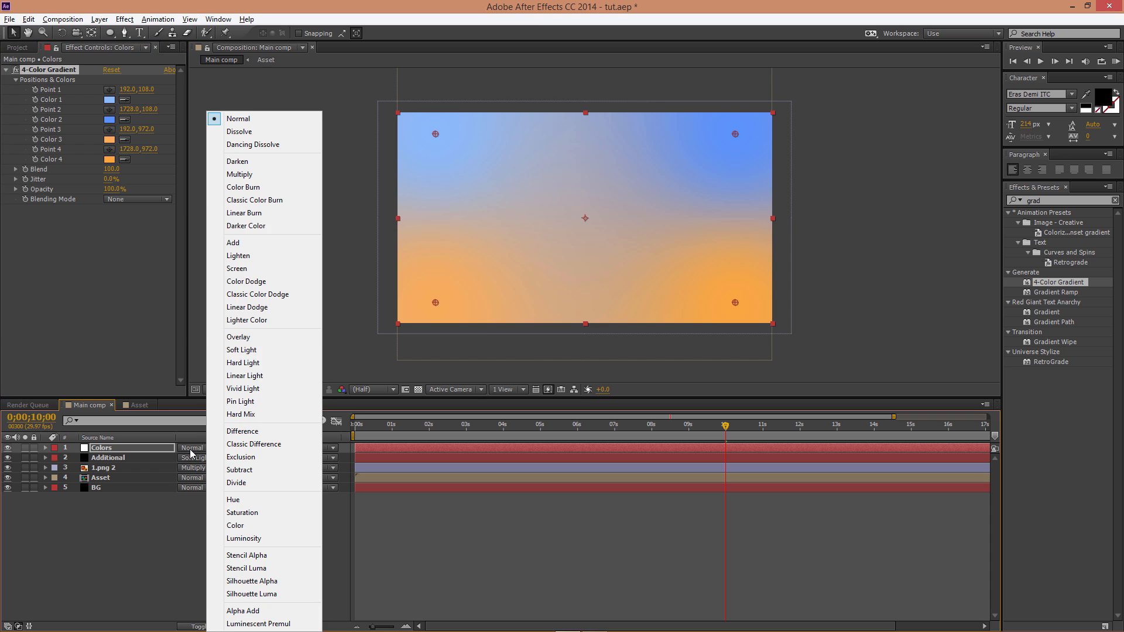
left_click(241, 350)
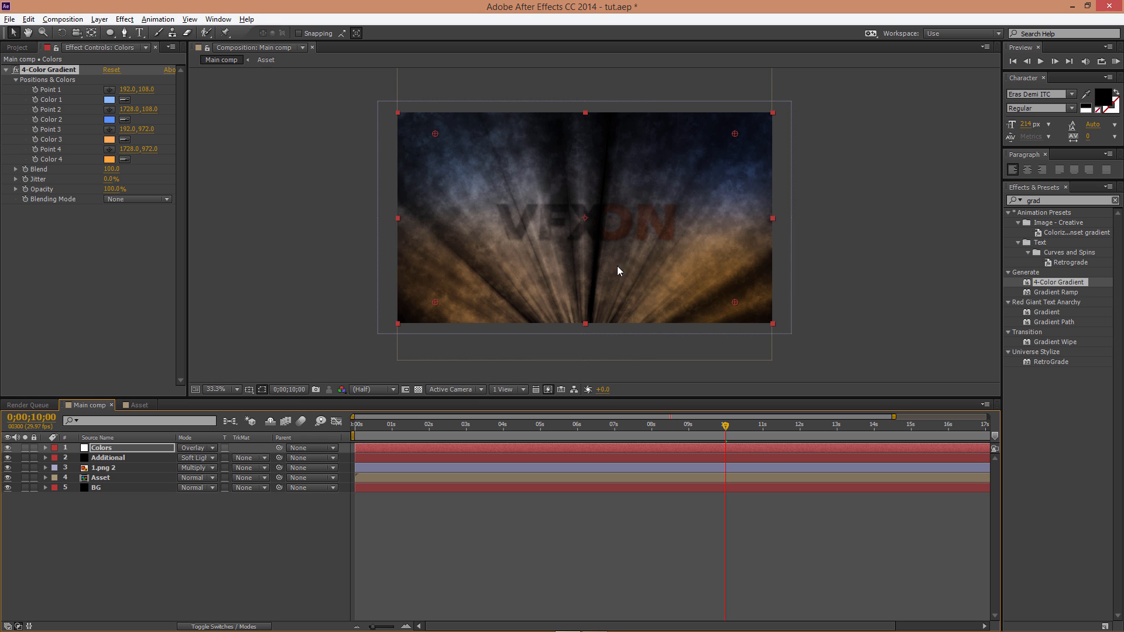
key("Home")
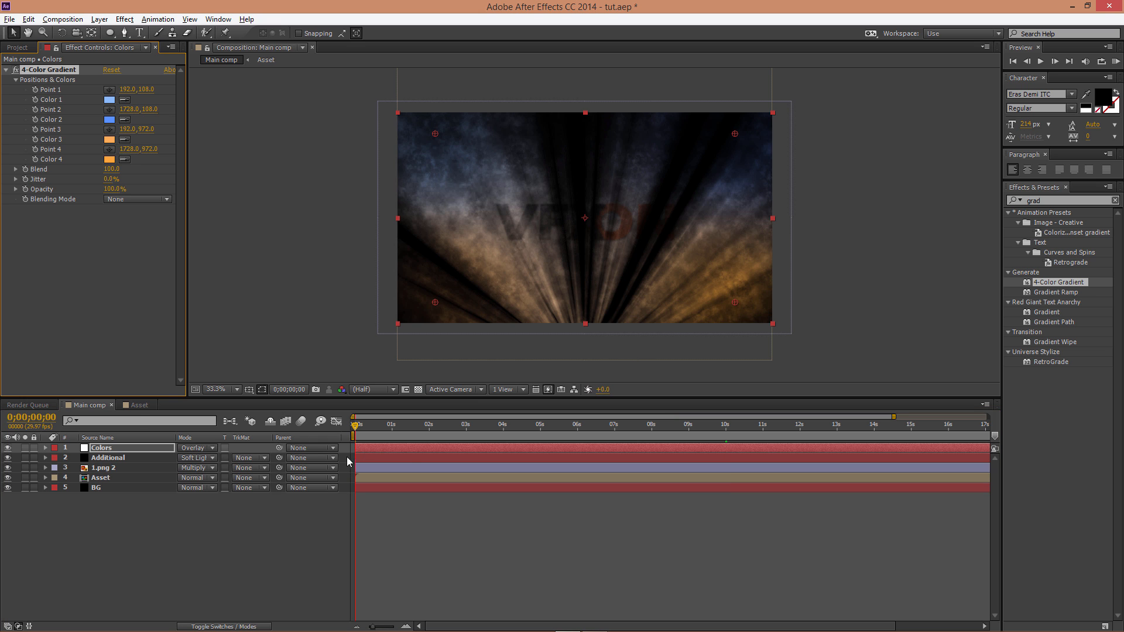
Create an adjustment layer above the Colors layer and rename it Curves
right_click(259, 557)
mouse_move(303, 444)
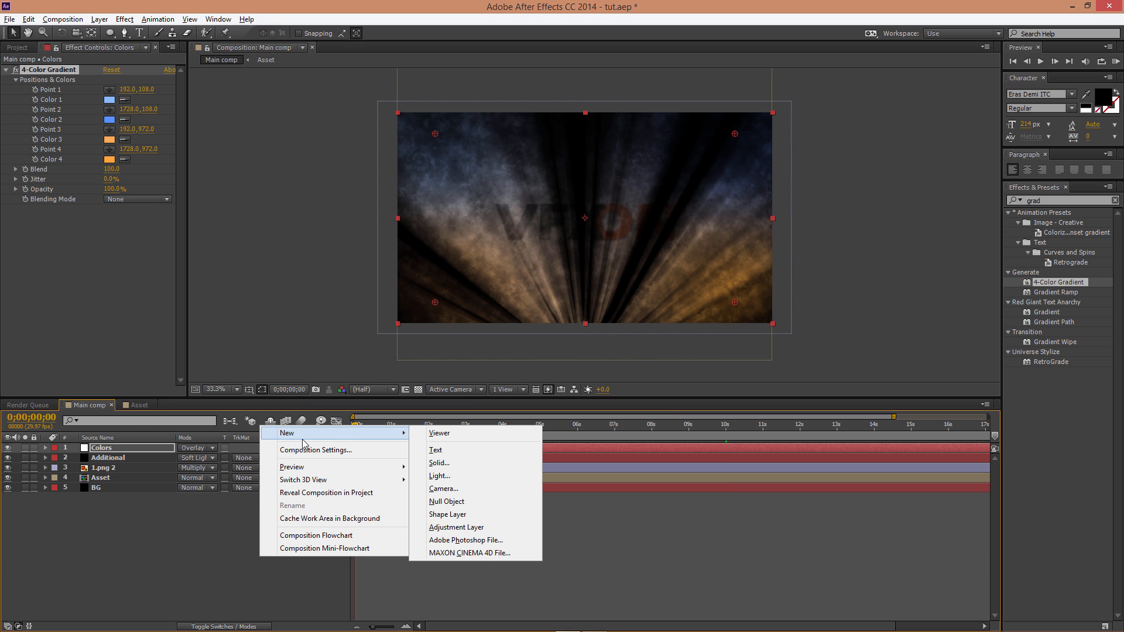
left_click(457, 528)
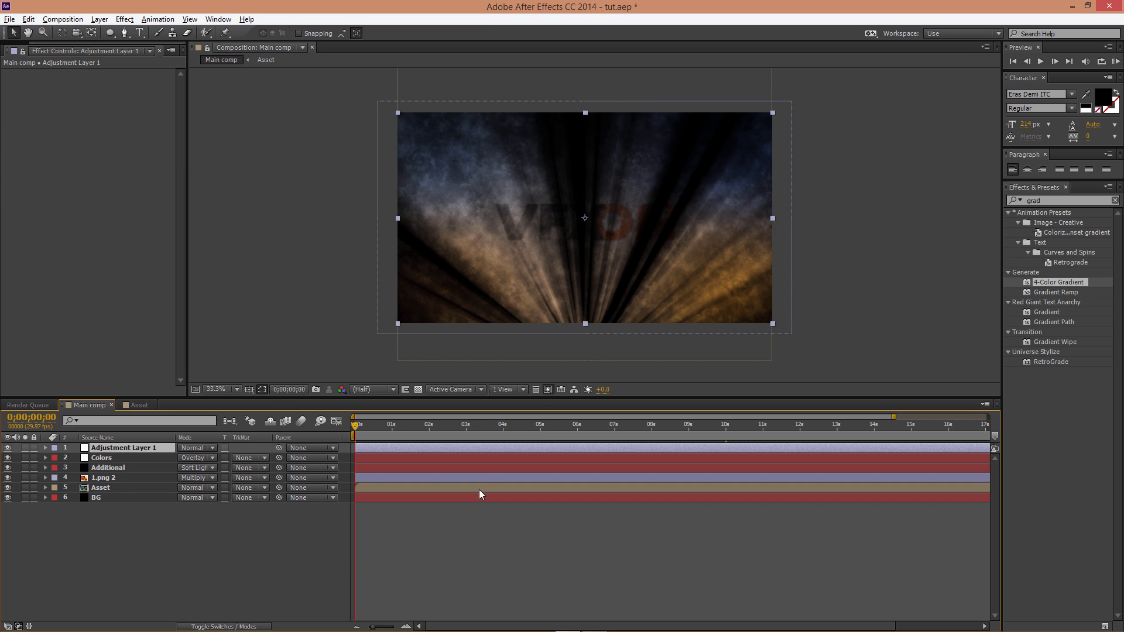
key("Return")
type("Curv")
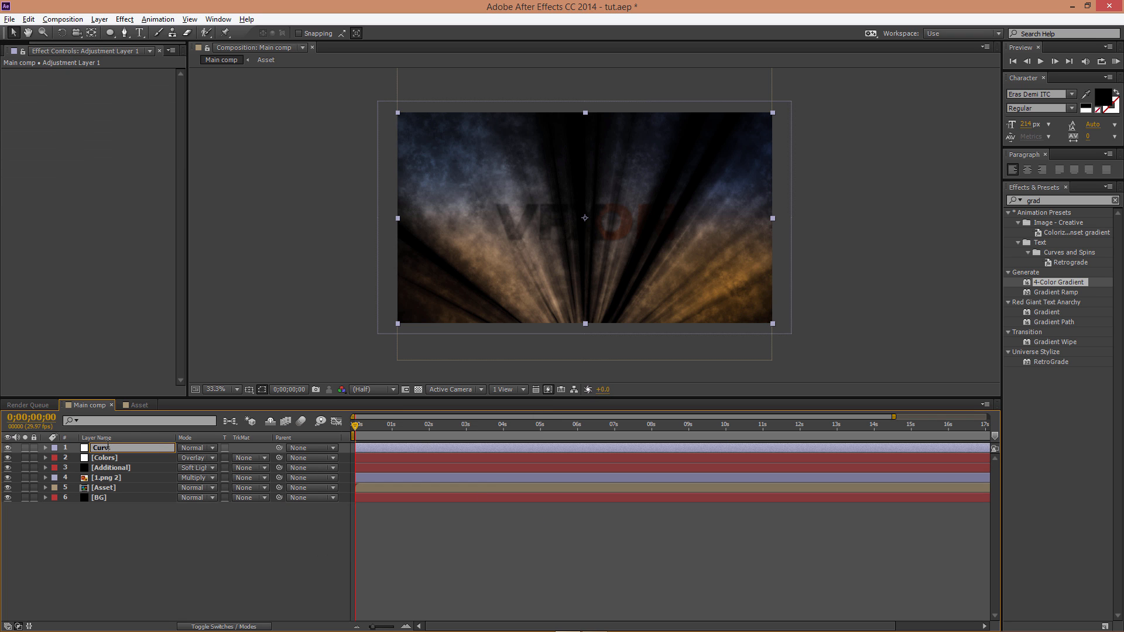
type("es")
key("Return")
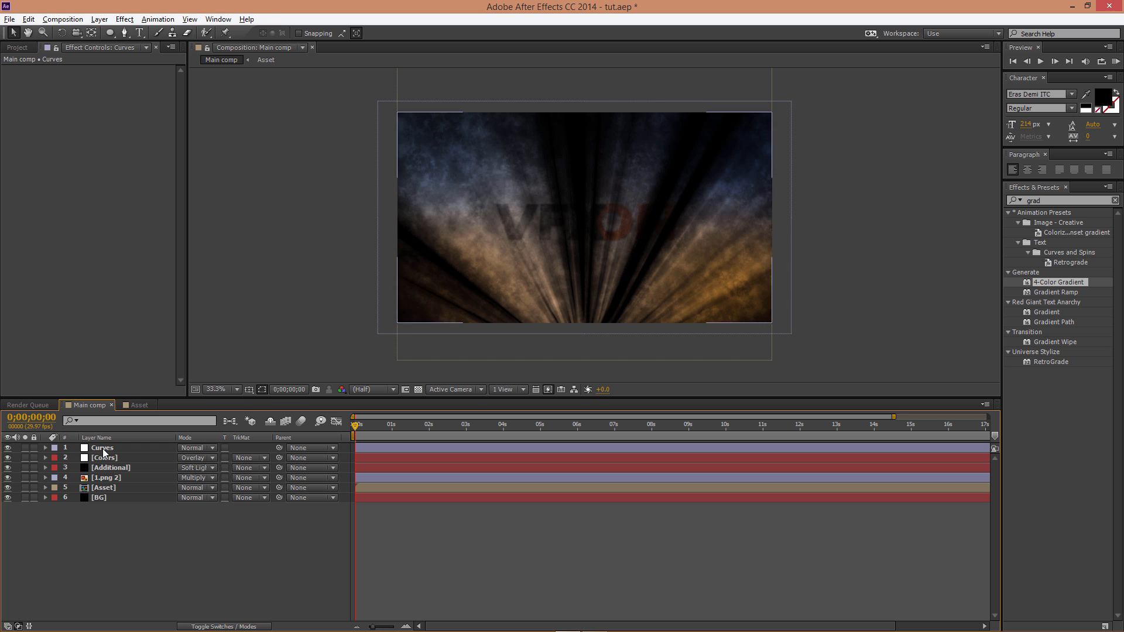
Find the Curves effect and apply it to the Curves adjustment layer
left_click(1014, 202)
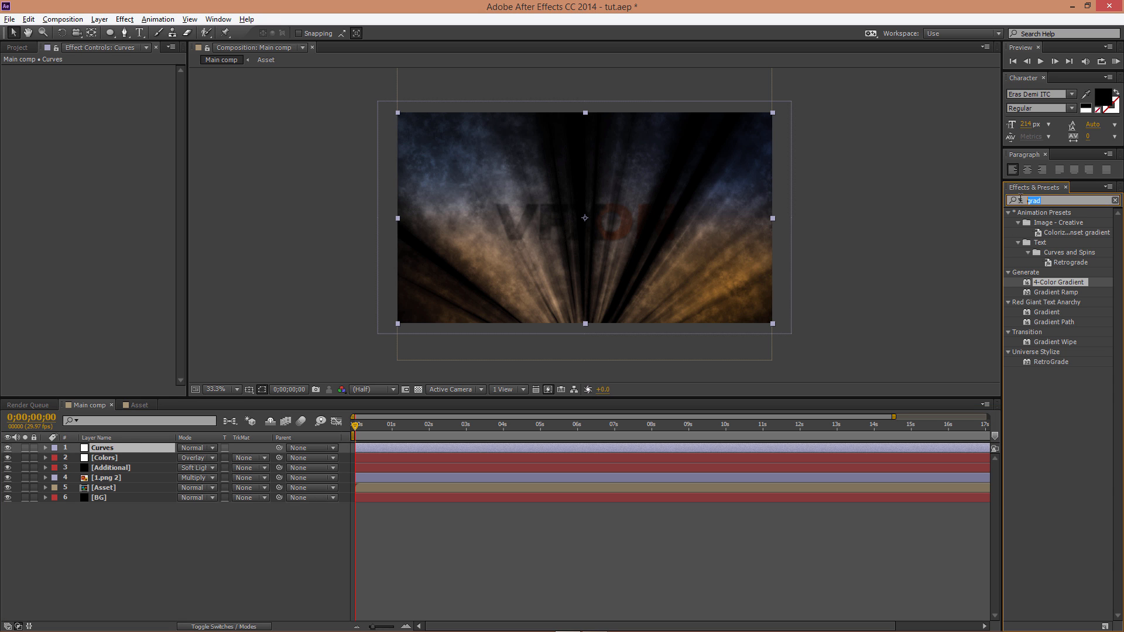
type("curve")
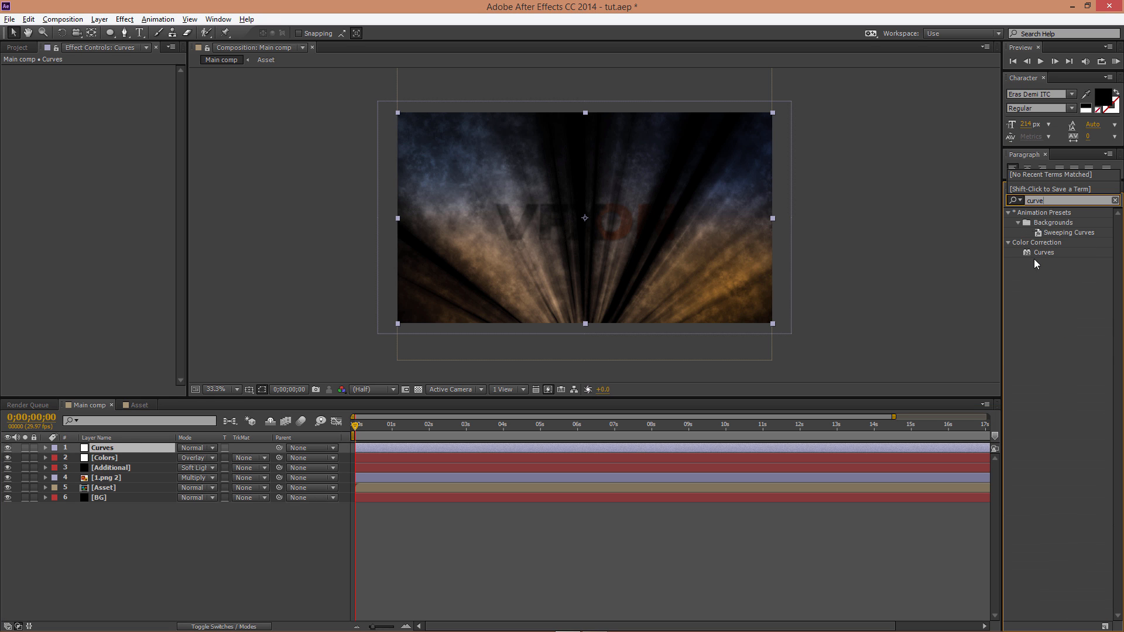
left_click(1038, 252)
left_click_drag(1040, 251, 111, 448)
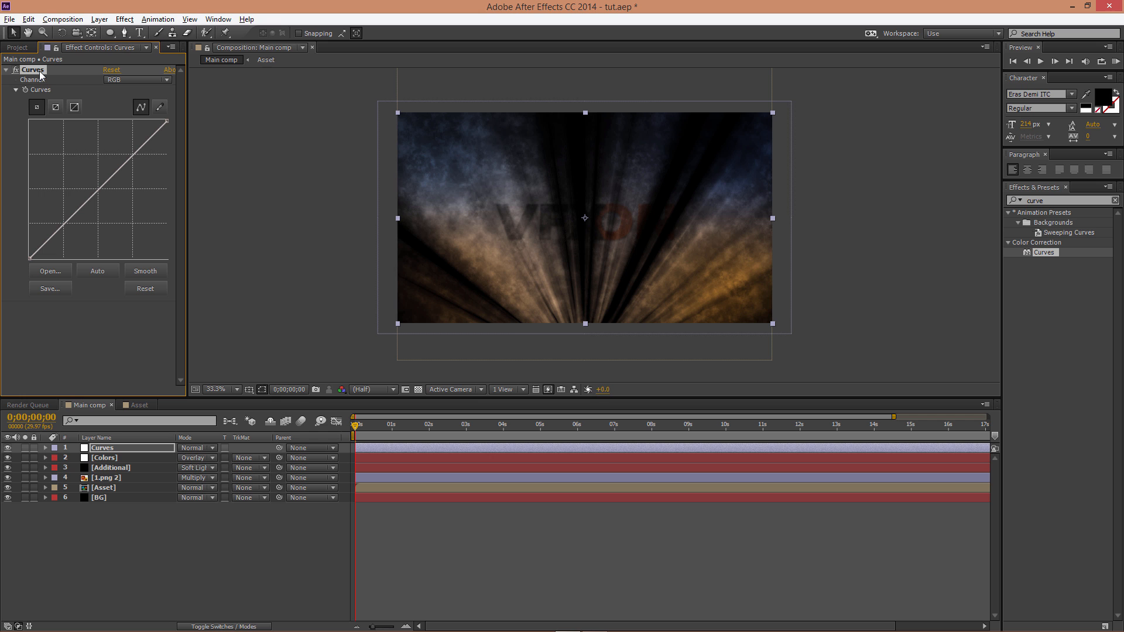
Duplicate the Curves effect twice, keeping both copies disabled and collapsed
key("ctrl+d")
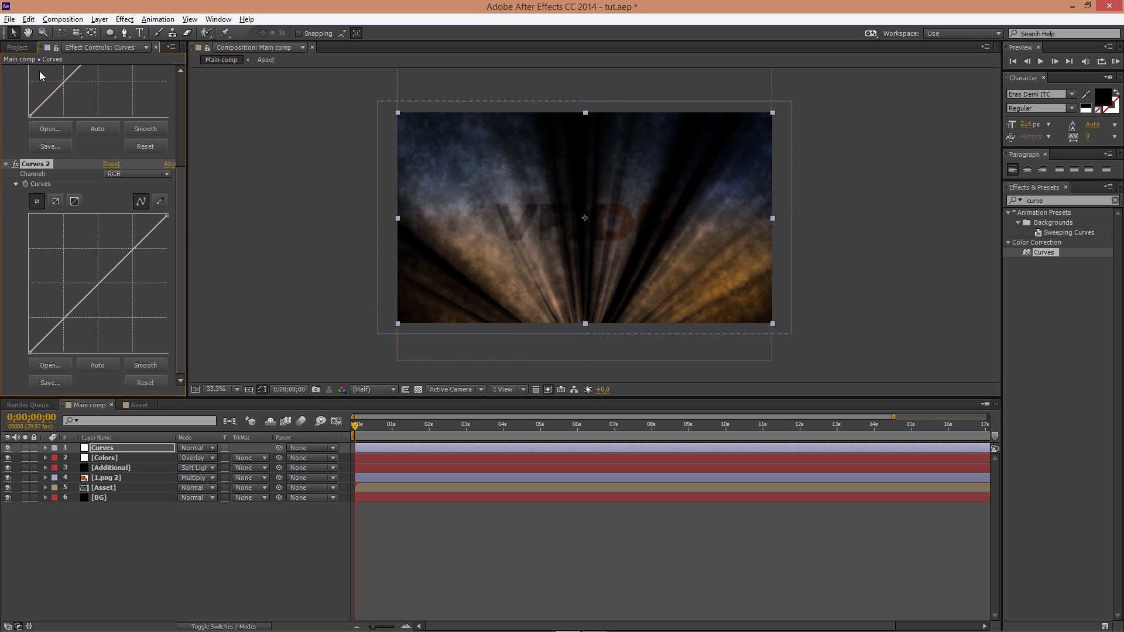
scroll(23, 188, "up", 5)
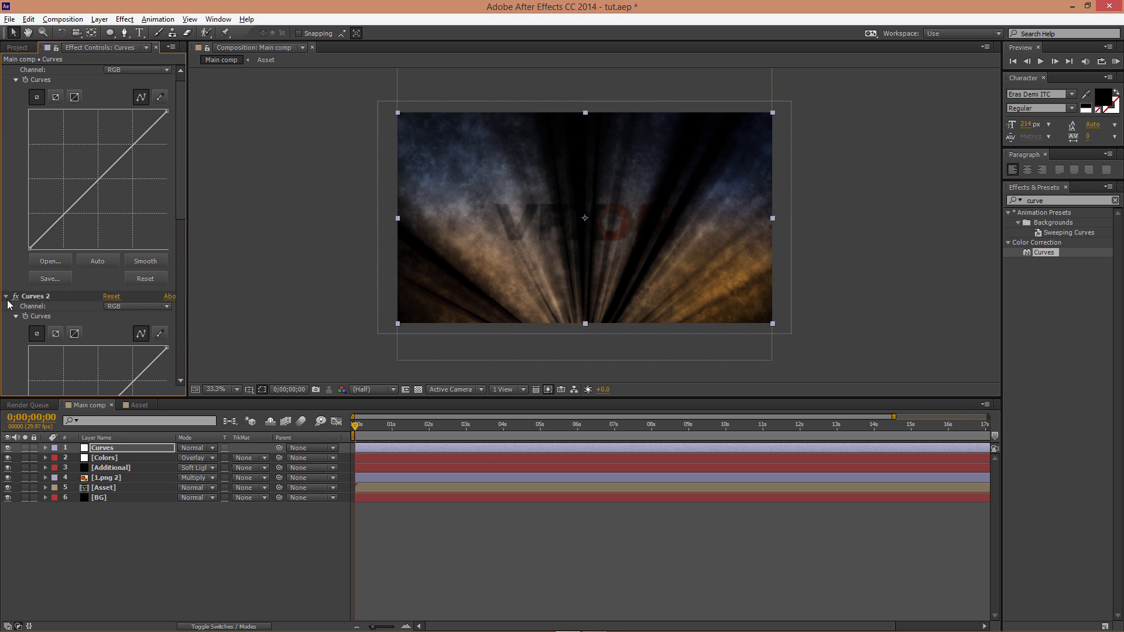
left_click(6, 297)
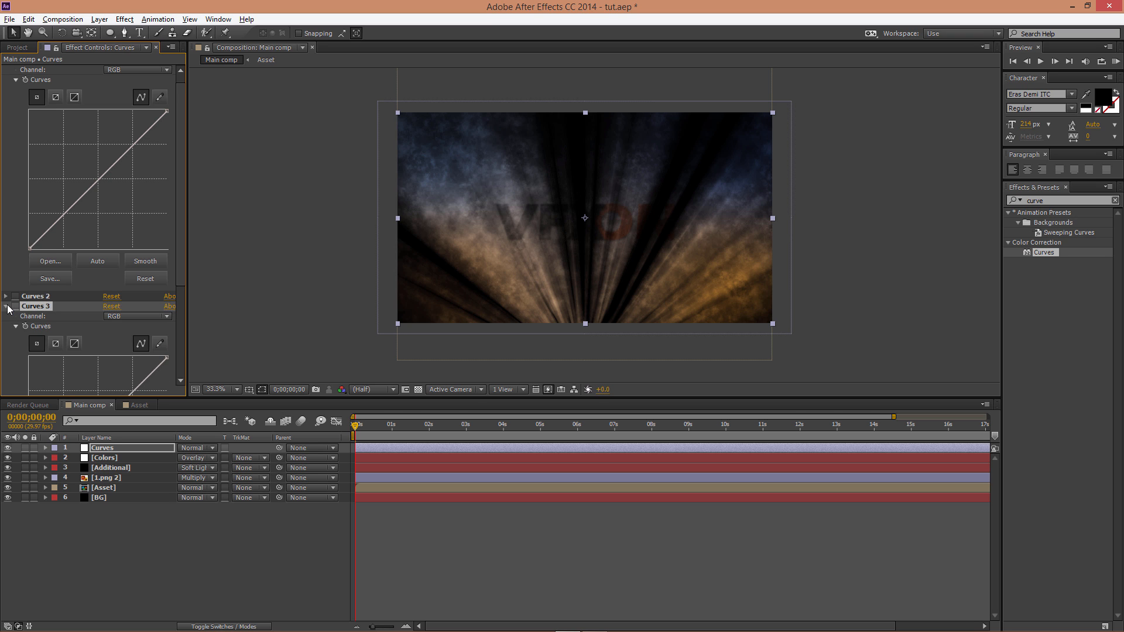
left_click(6, 307)
Shape the first Curves effect's RGB curve into a gentle S, lowering the shadows and raising the highlights
left_click(40, 71)
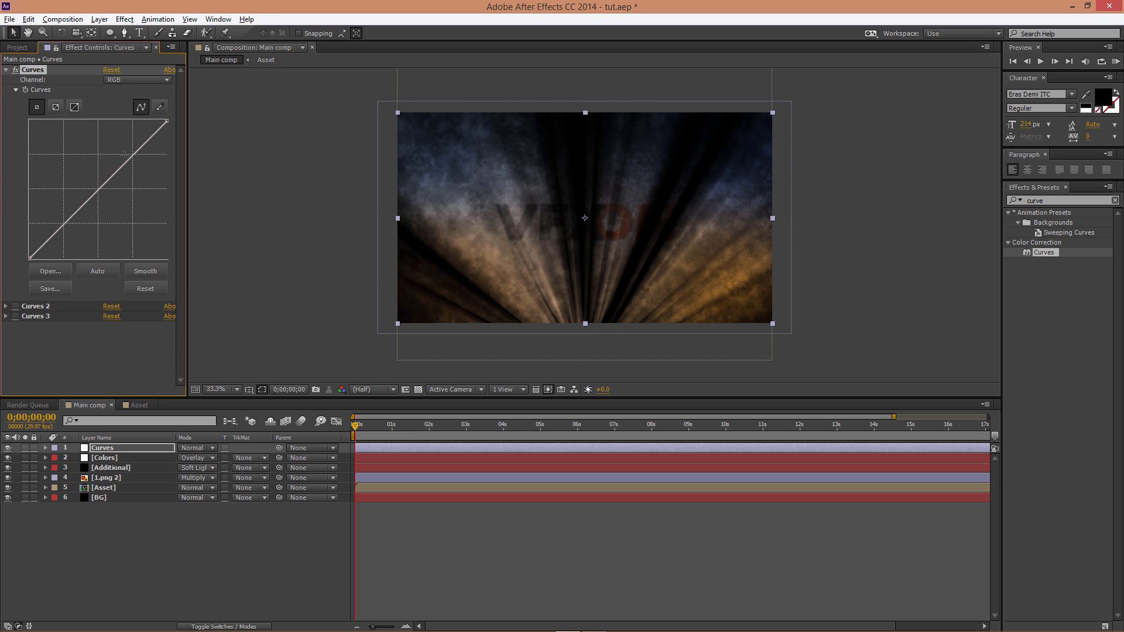
key("ctrl+z")
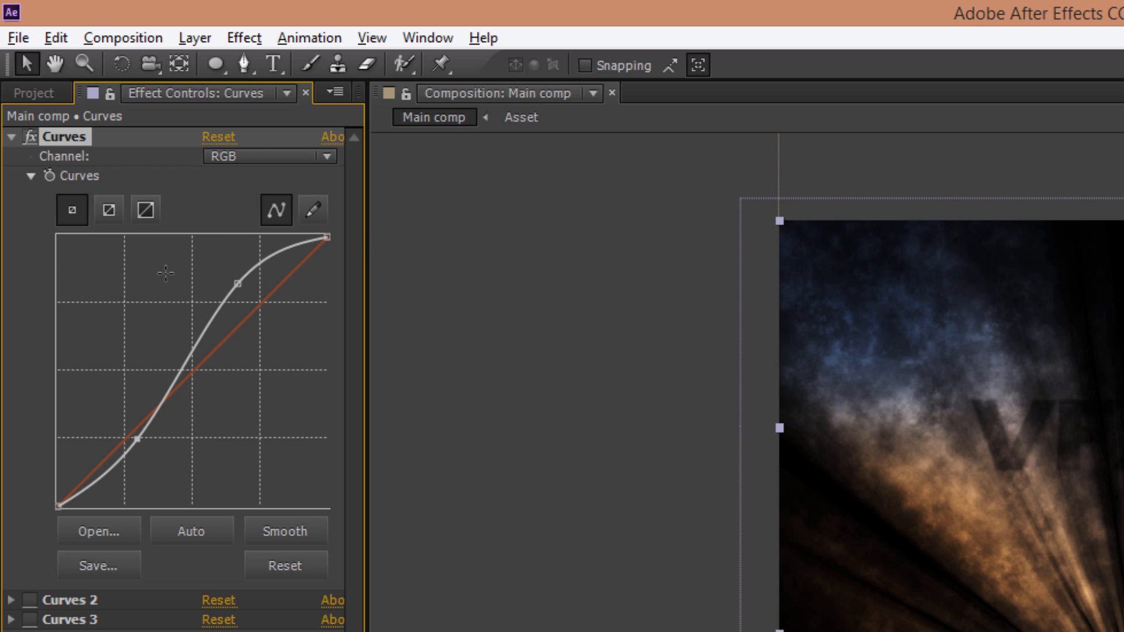
mouse_move(237, 283)
left_mouse_down()
mouse_move(264, 328)
mouse_move(230, 297)
mouse_move(263, 316)
mouse_move(237, 283)
left_mouse_up()
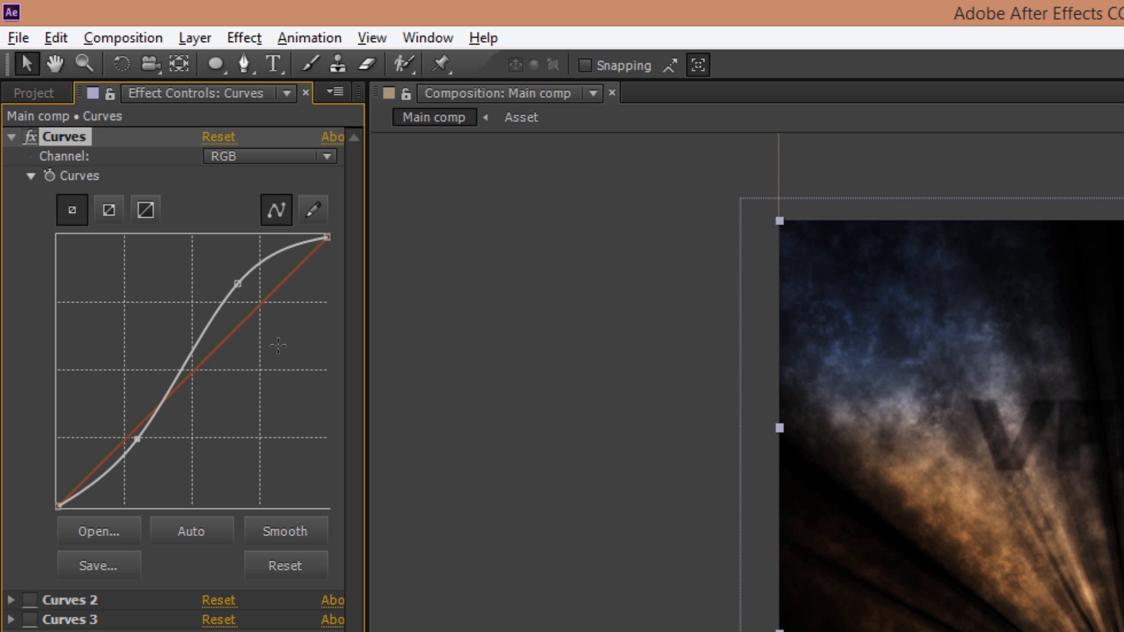
Enable the second Curves effect and slightly lower the midtones of its red, green and blue curves, red the most
left_click(13, 138)
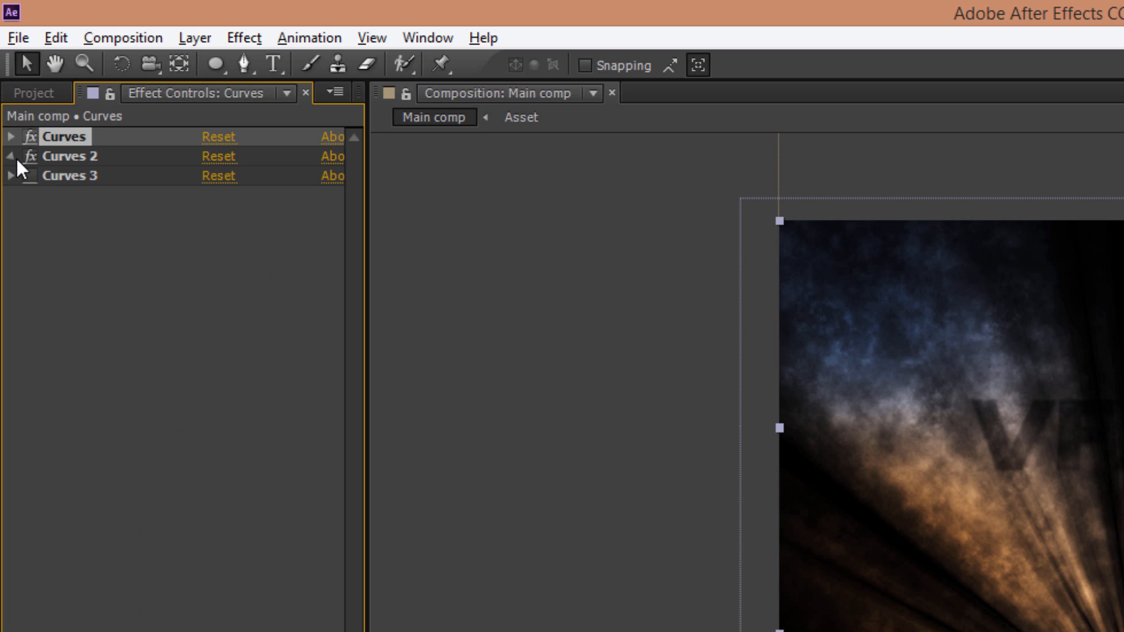
left_click(13, 157)
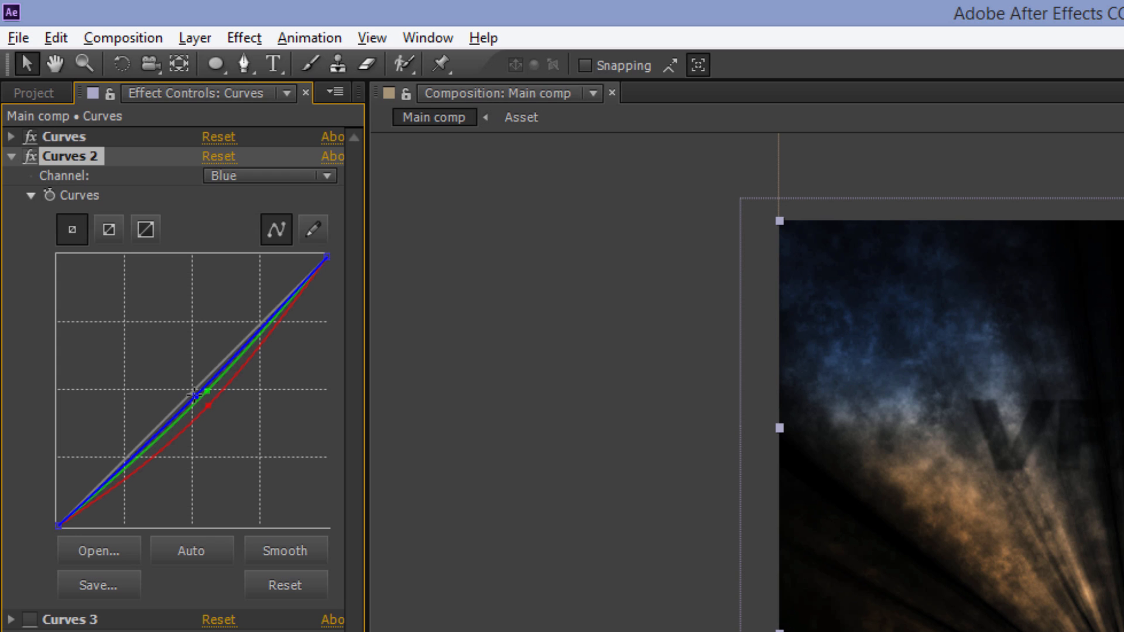
left_click_drag(196, 395, 203, 388)
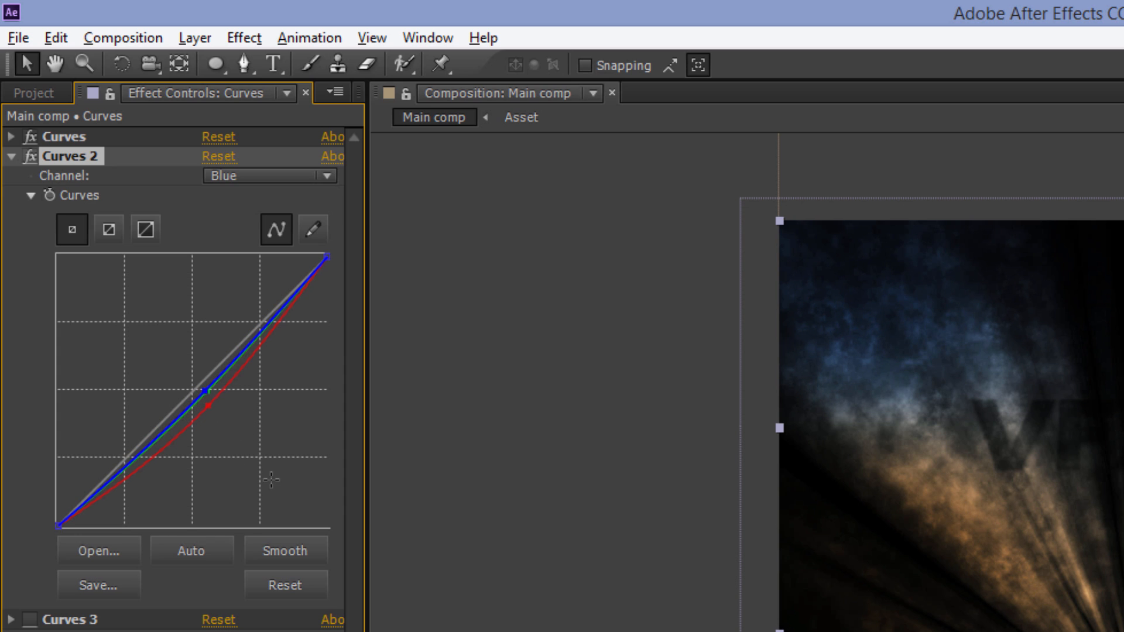
left_click(11, 155)
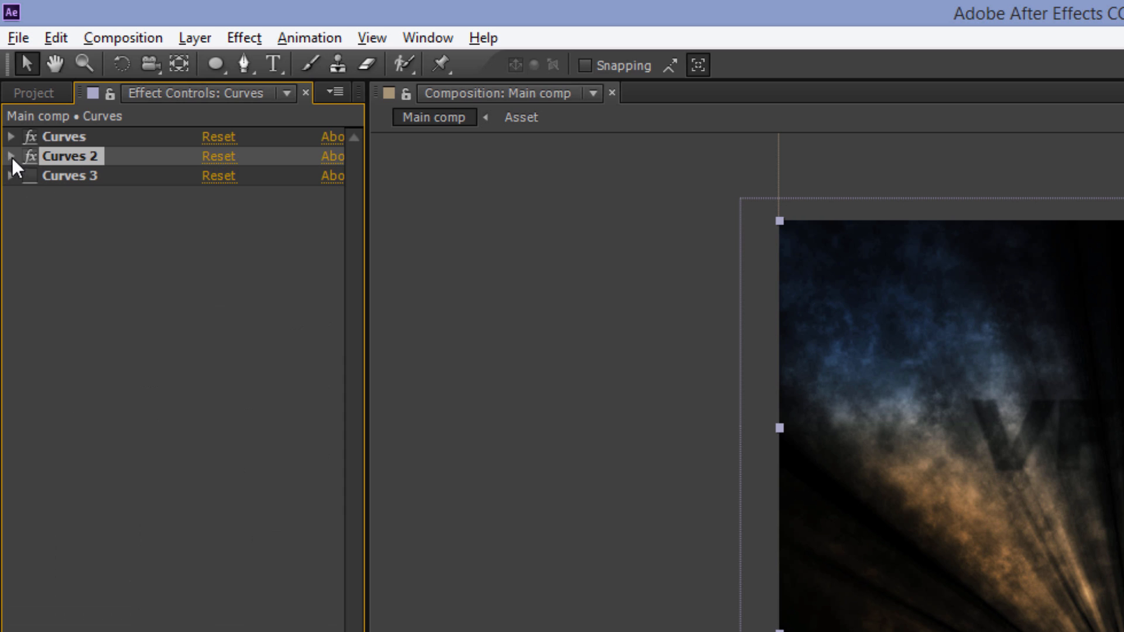
Enable the third Curves effect, slightly lower its green midtones, and bring the blue curve's midpoint close to the diagonal
left_click(12, 177)
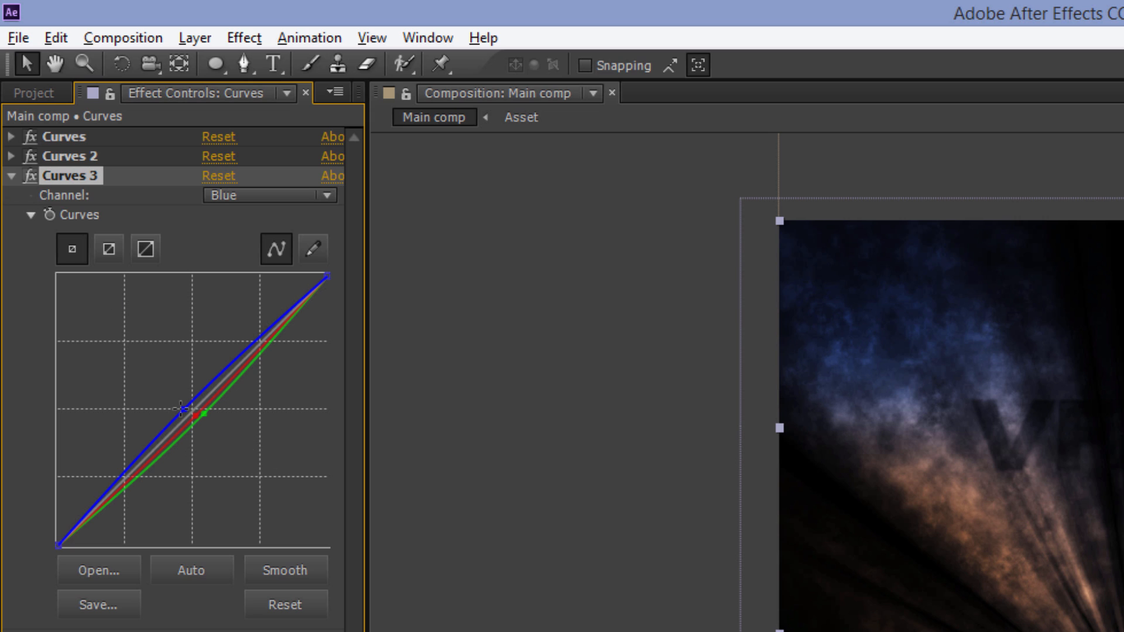
left_click_drag(182, 409, 192, 410)
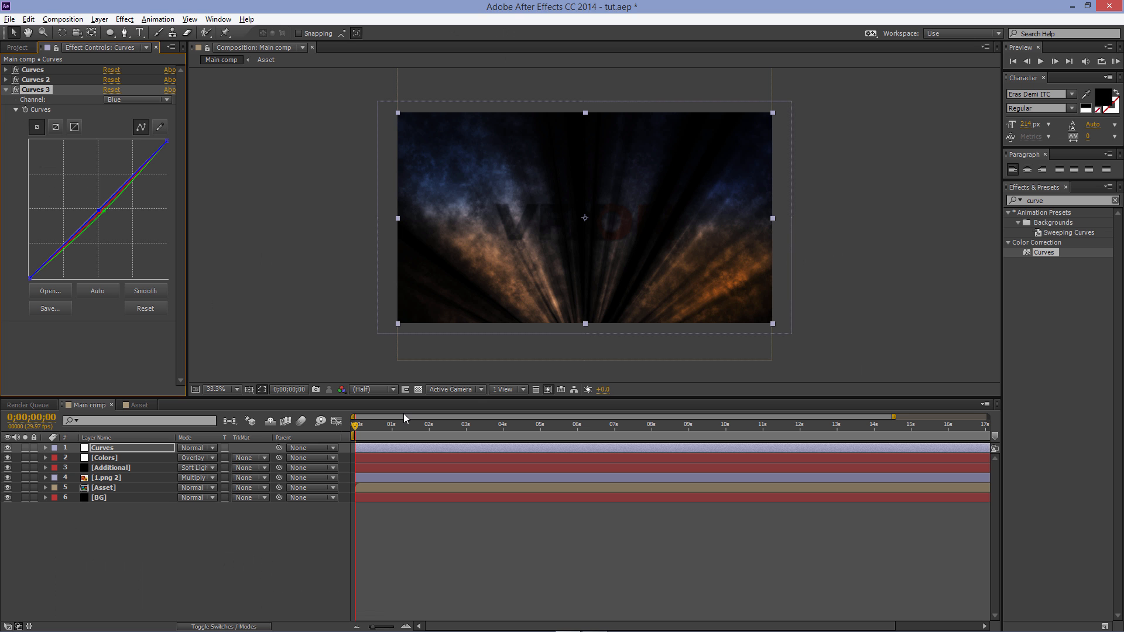
Create an adjustment layer above the Curves layer and rename it Edges
right_click(241, 543)
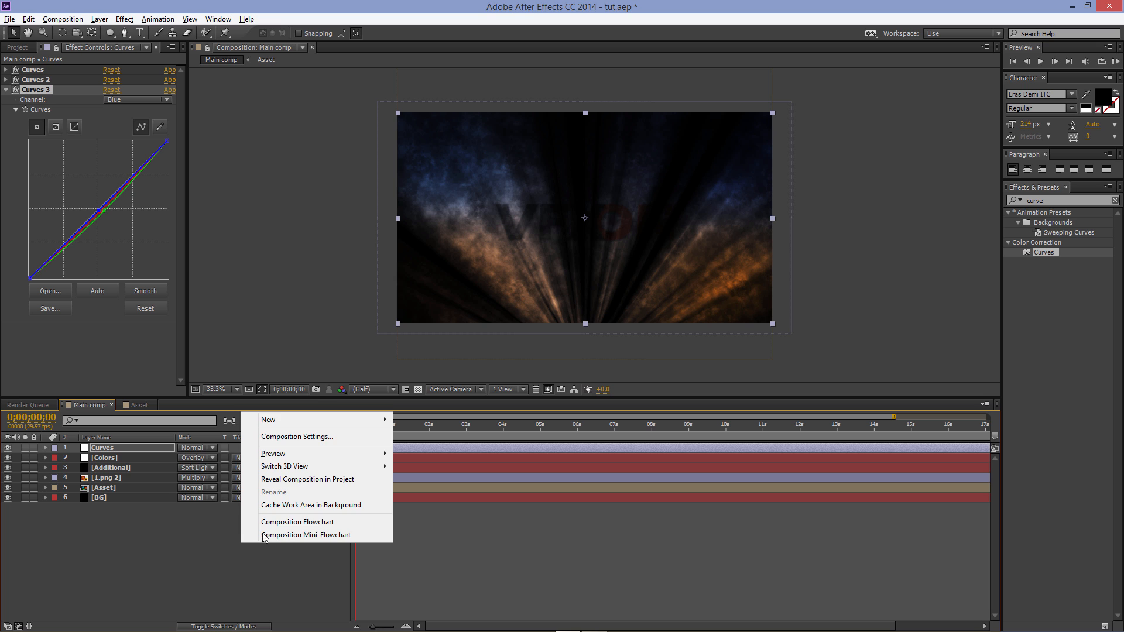
mouse_move(294, 419)
left_click(437, 513)
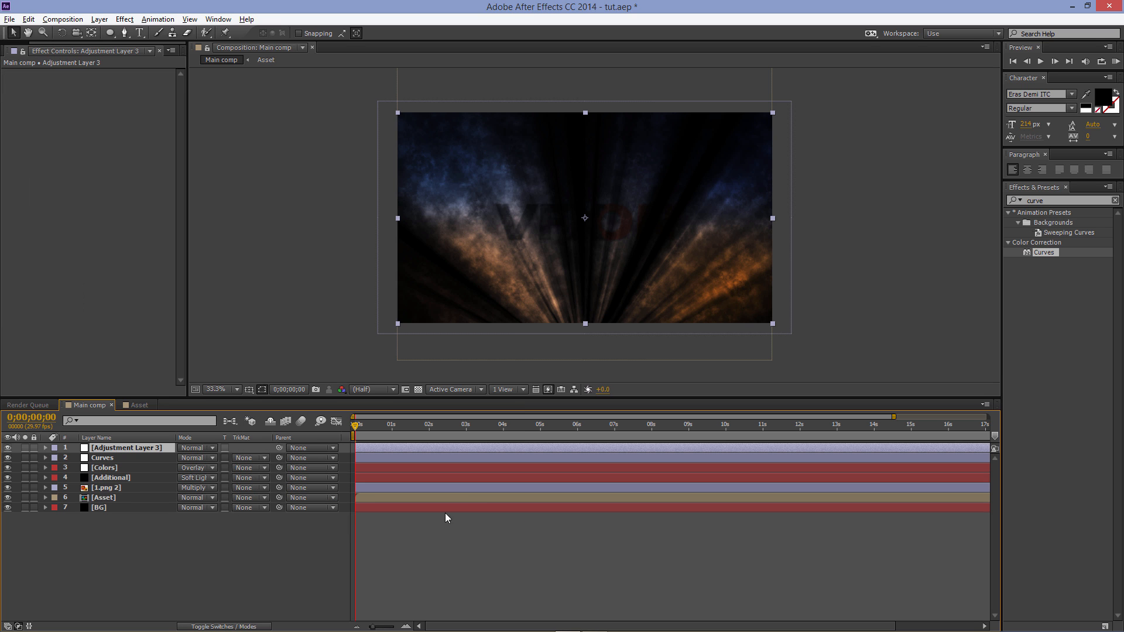
key("Return")
type("V")
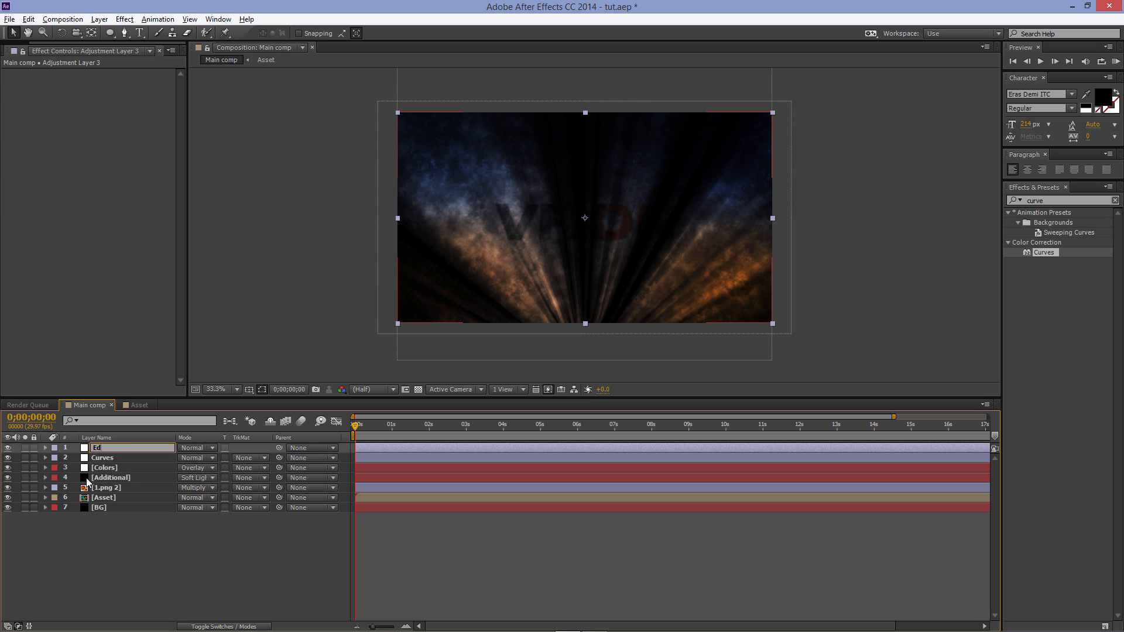
left_click(114, 553)
Find the color correction Exposure effect and apply it to the Edges layer
left_click(140, 447)
left_click_drag(1047, 200, 1029, 200)
type("expo")
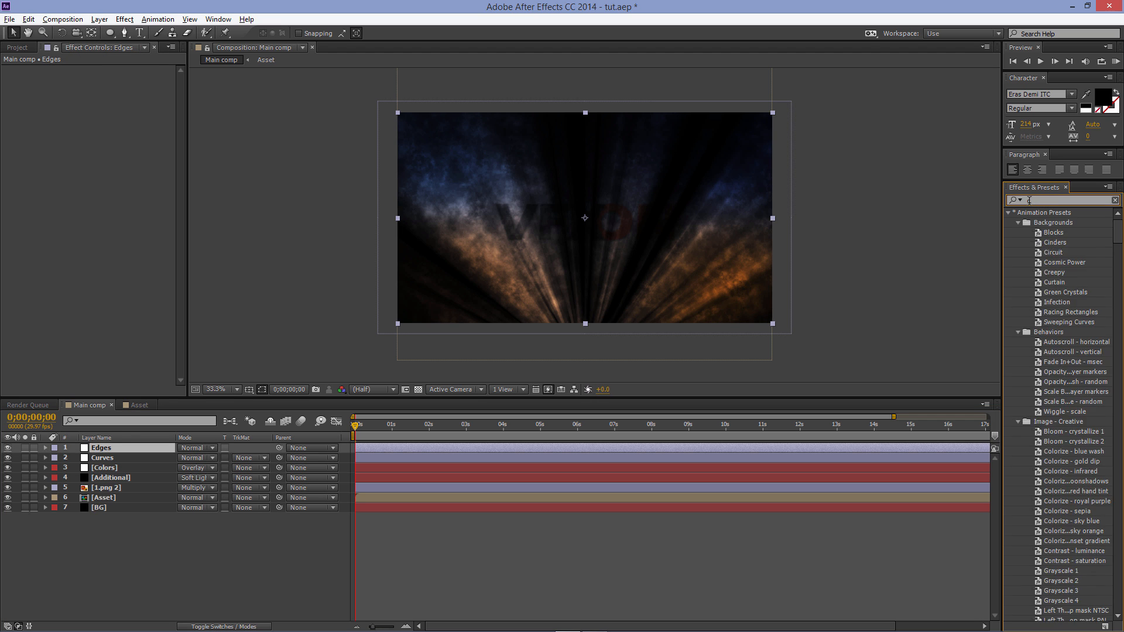
type("s")
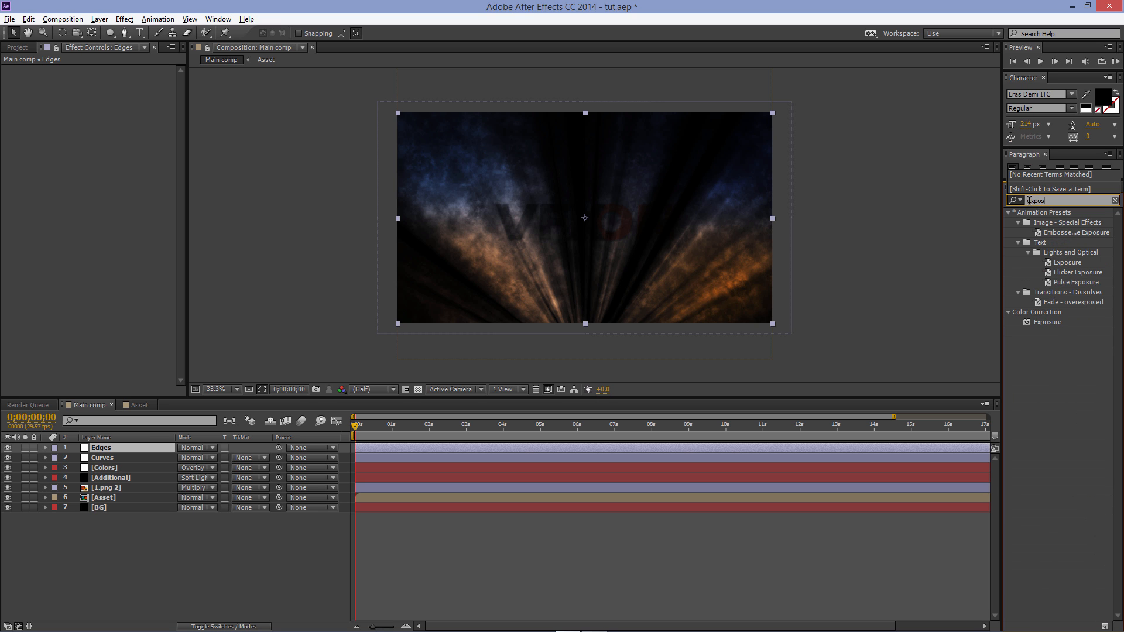
left_click_drag(1044, 322, 121, 444)
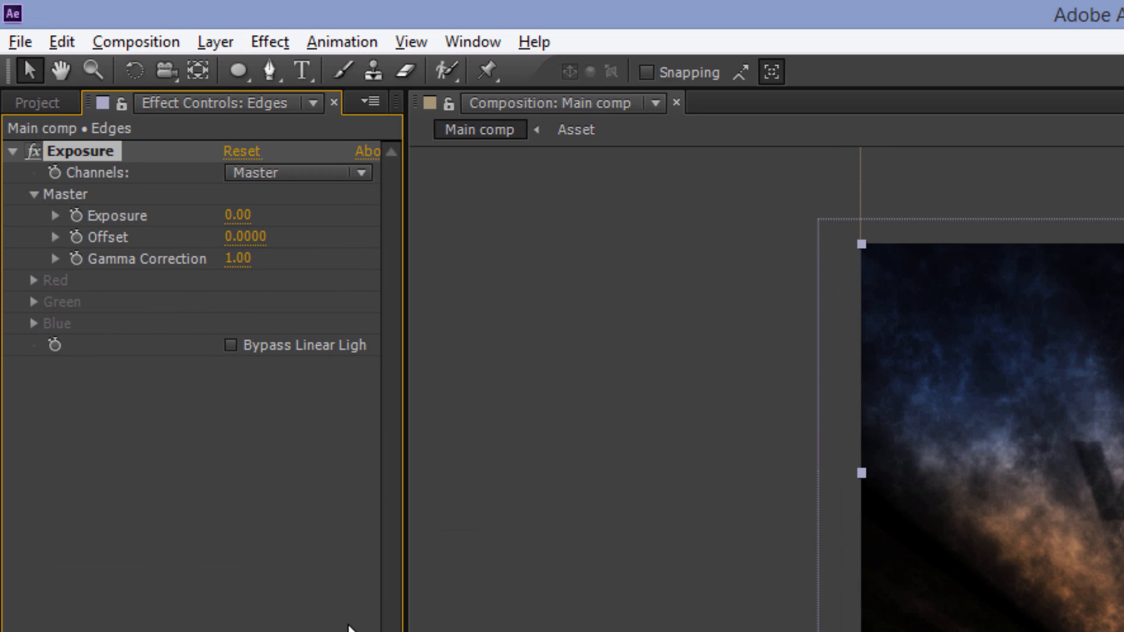
Set the Exposure effect's master exposure to -0.48 and its gamma correction to 0.80
left_click(238, 215)
type("-")
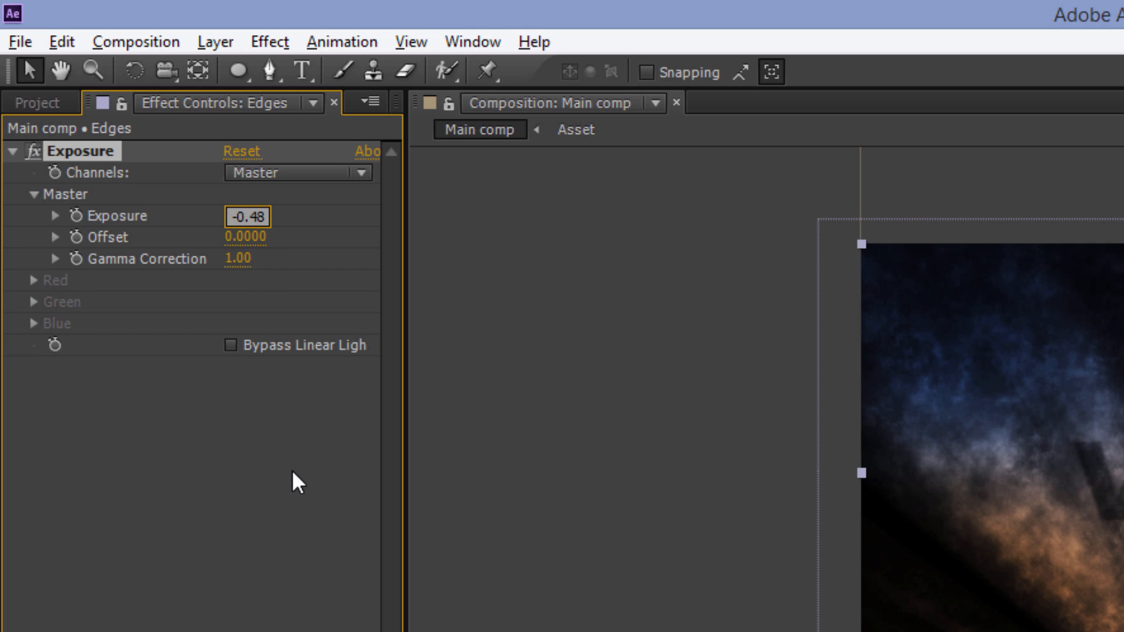
type("0.48")
key("Return")
left_click(238, 258)
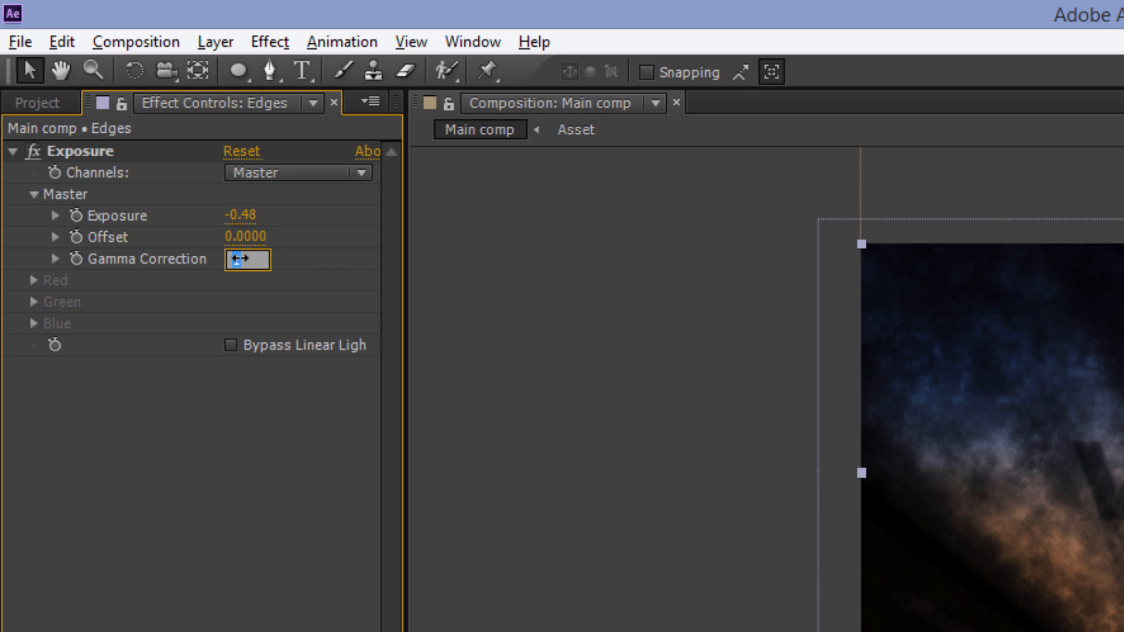
type("0.8")
key("Return")
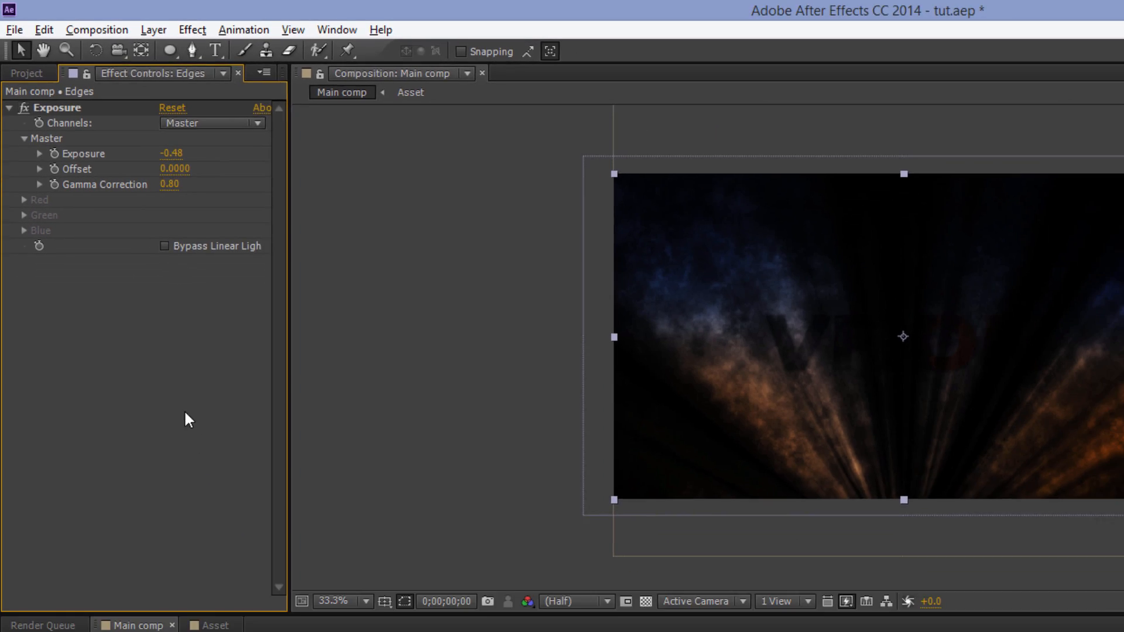
Raise the master exposure to 0.53 and fine-tune the gamma correction, settling on 0.80
left_click_drag(109, 104, 175, 106)
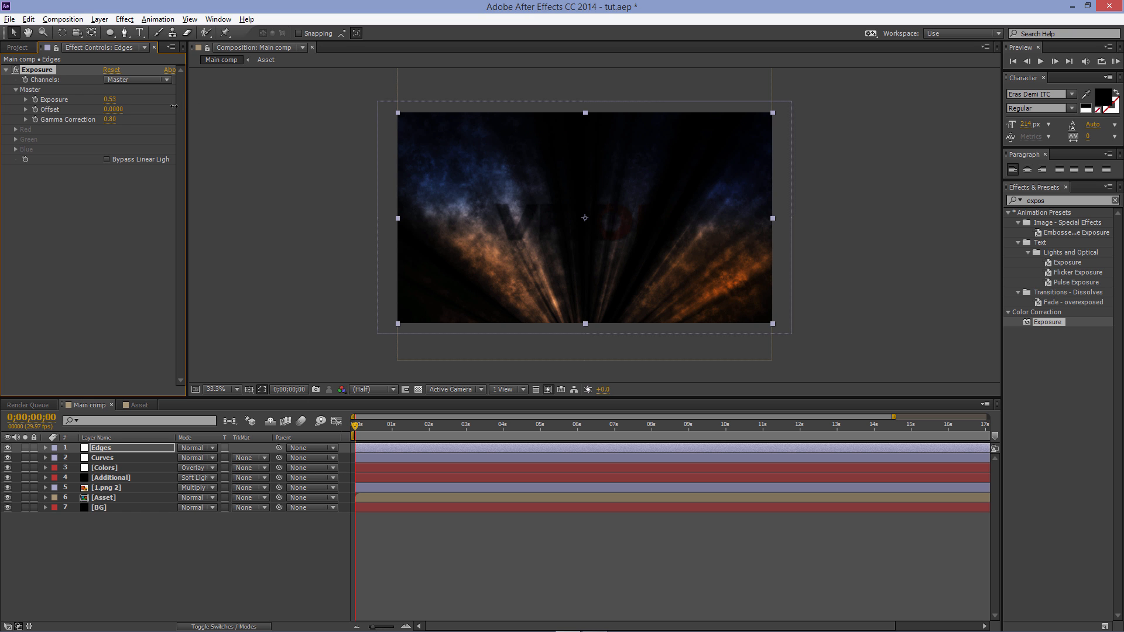
left_click_drag(111, 118, 119, 121)
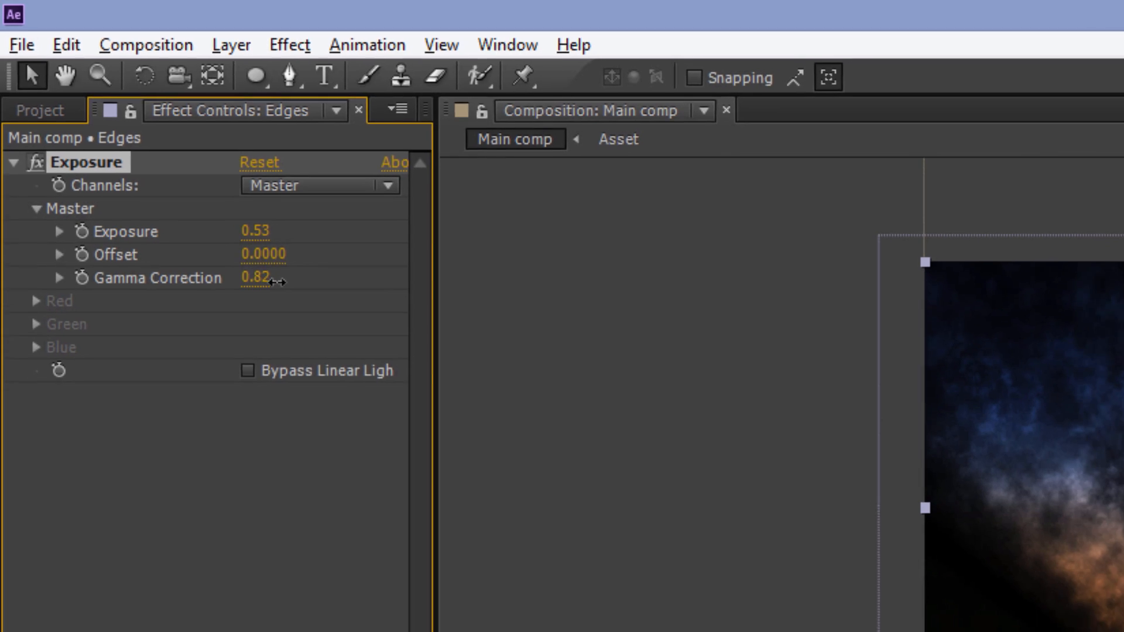
left_click_drag(278, 282, 274, 283)
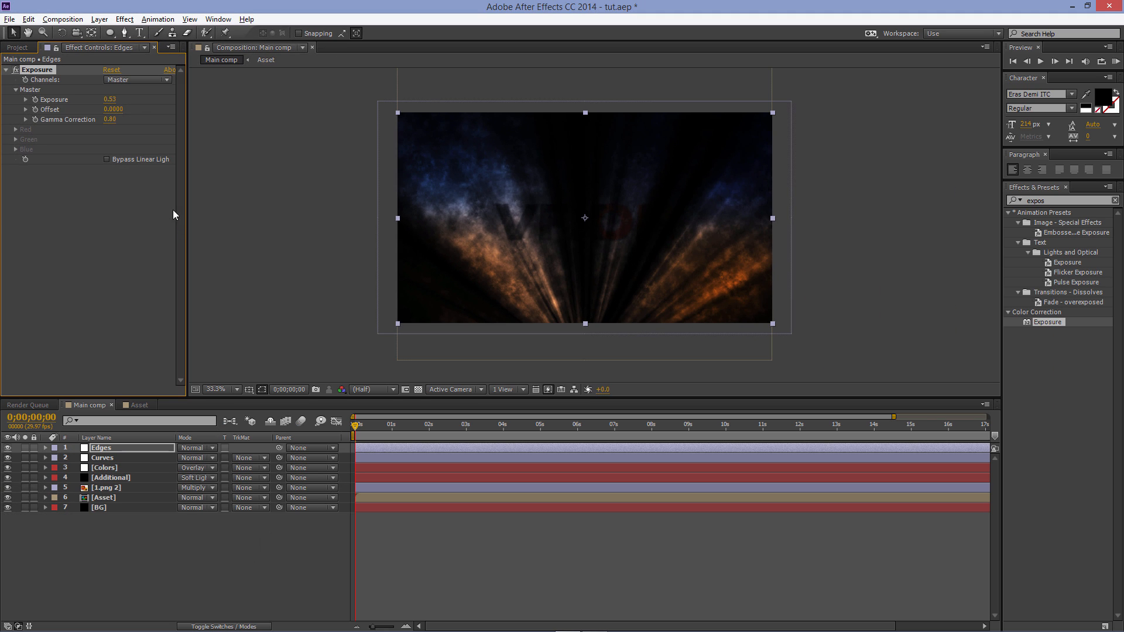
Draw a wide elliptical mask over most of the frame on the Edges layer and set its mode to Subtract
left_click(110, 33)
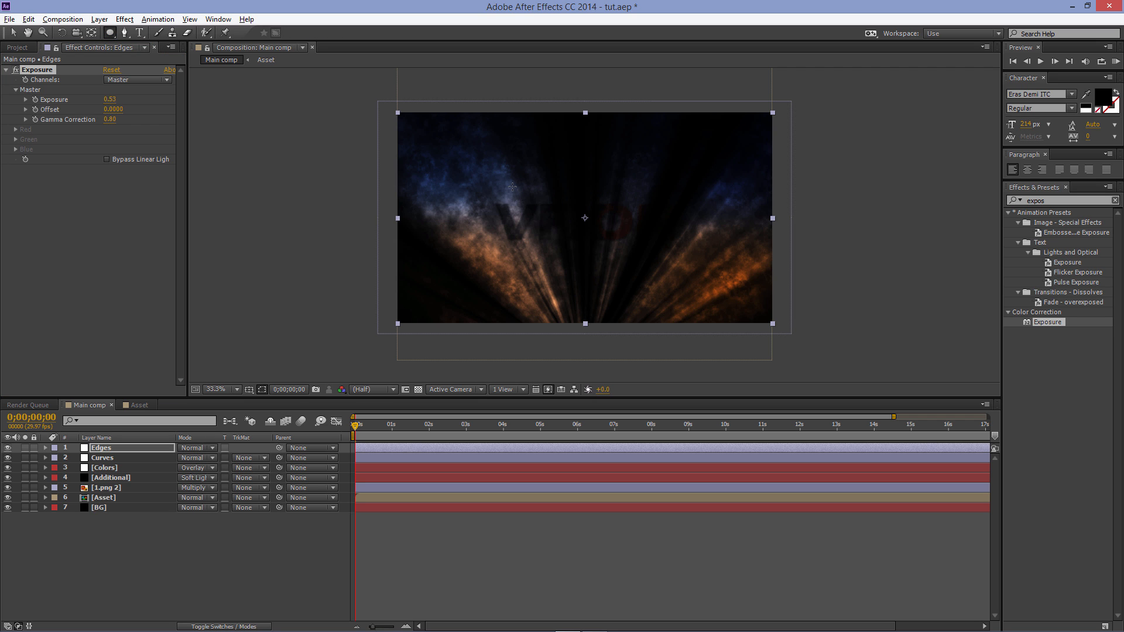
left_click_drag(412, 149, 768, 306)
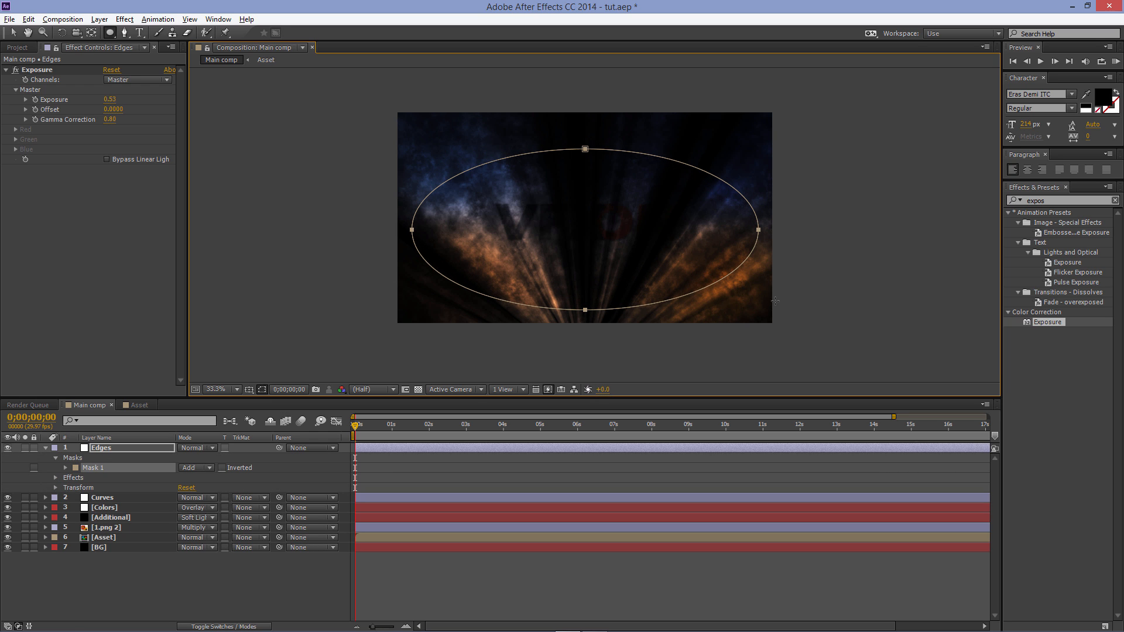
left_click(65, 467)
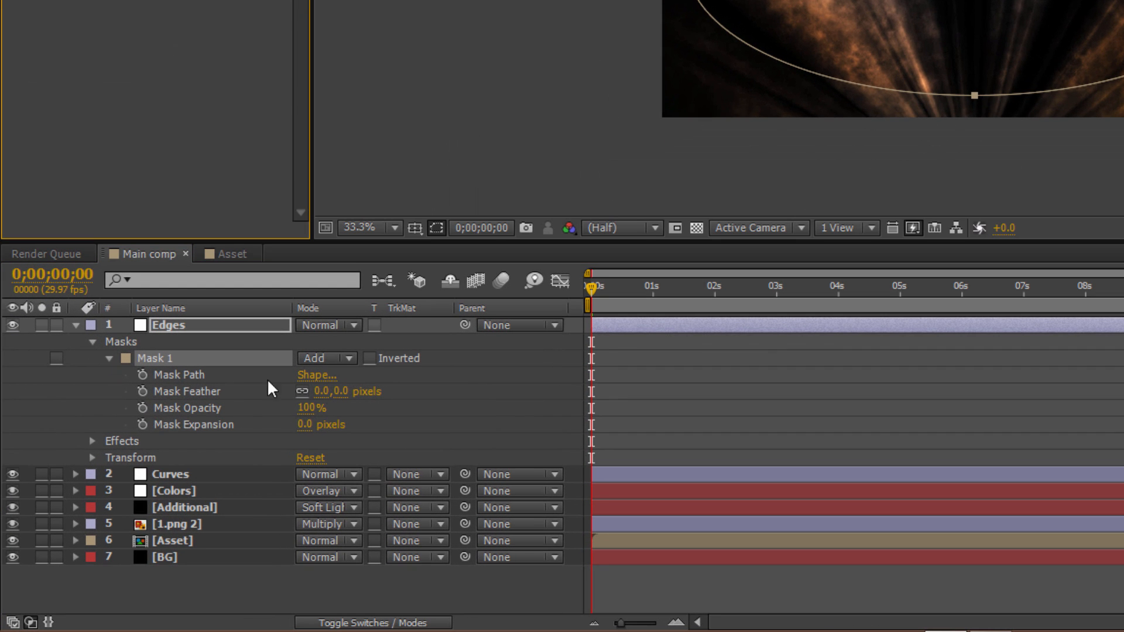
left_click(319, 362)
left_click(370, 422)
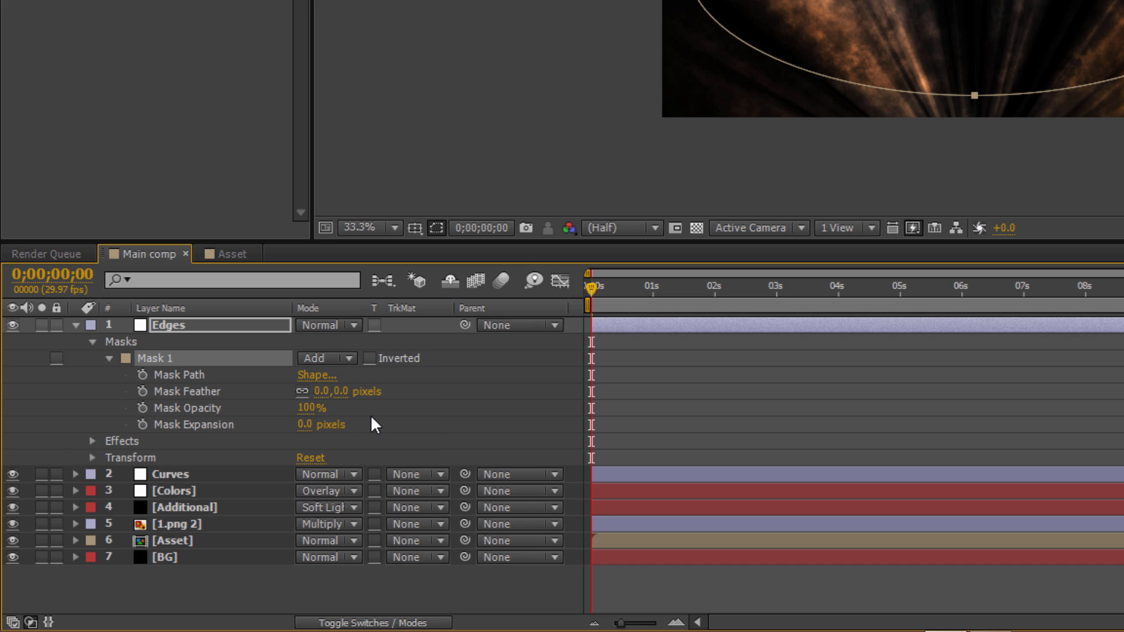
Feather the Edges layer's mask by 252 pixels in both directions and collapse the layer's properties
left_click(344, 391)
type("235")
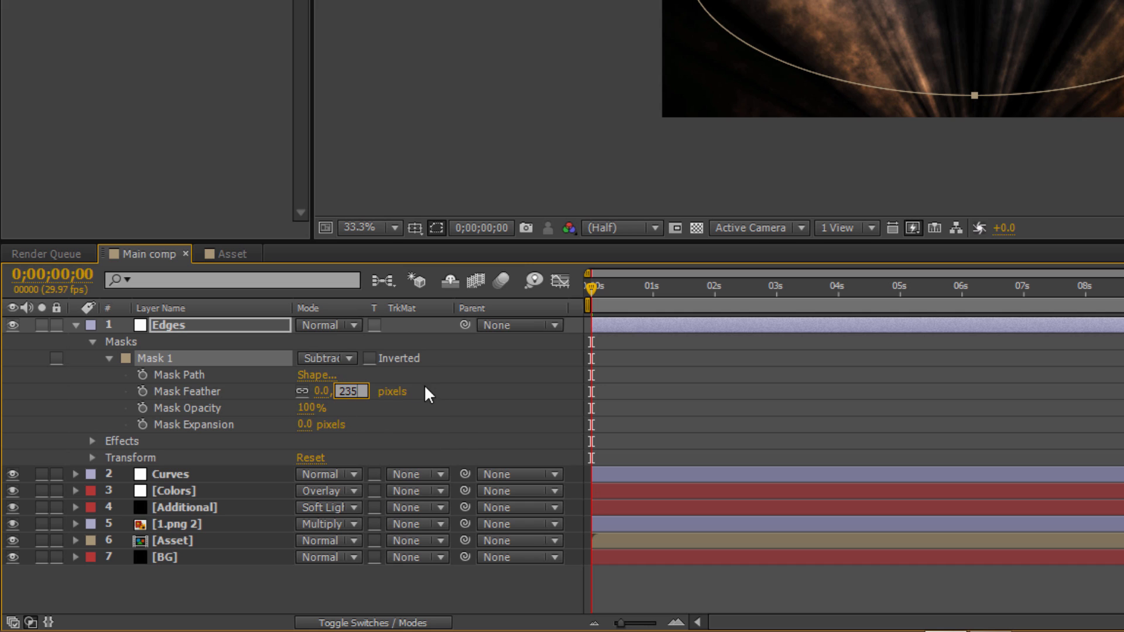
left_click(444, 395)
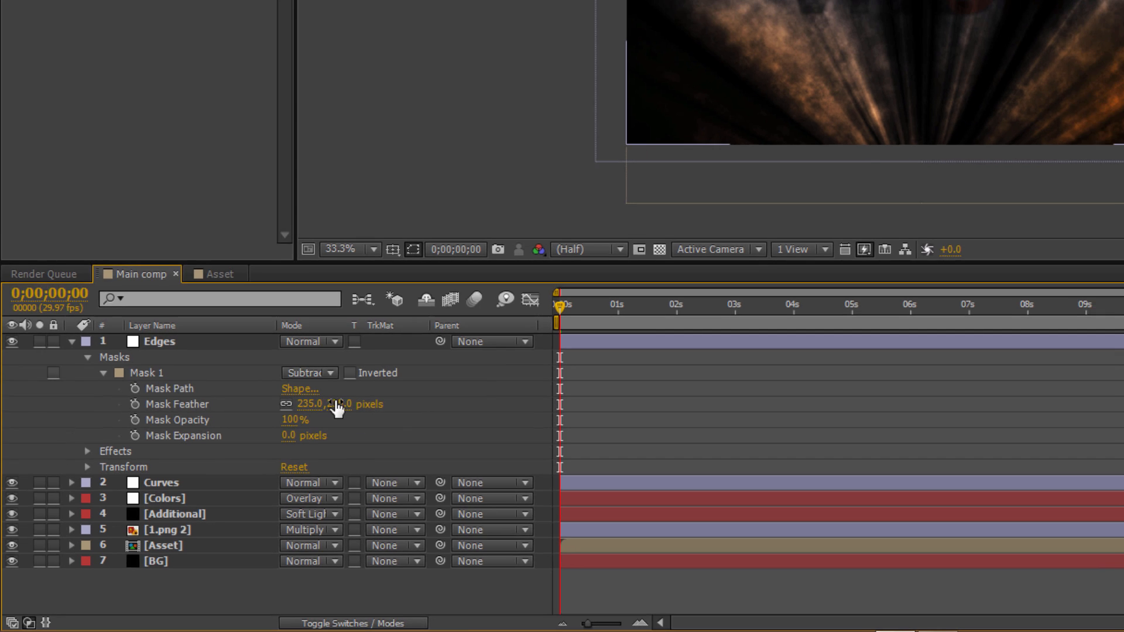
left_click_drag(359, 392, 473, 387)
left_click_drag(160, 488, 240, 497)
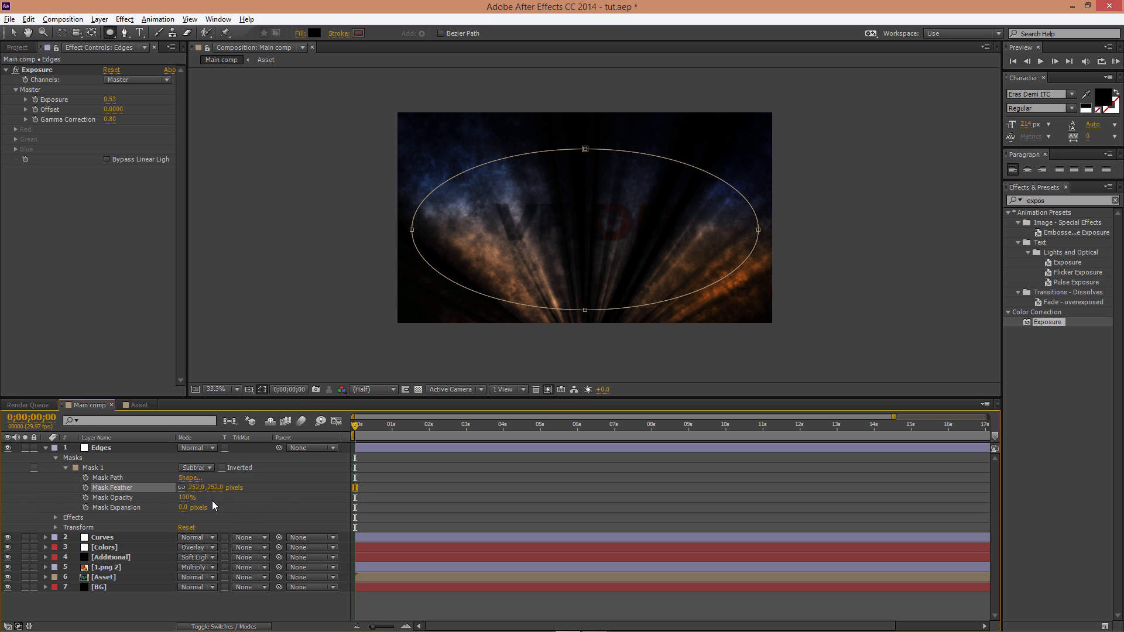
left_click(278, 489)
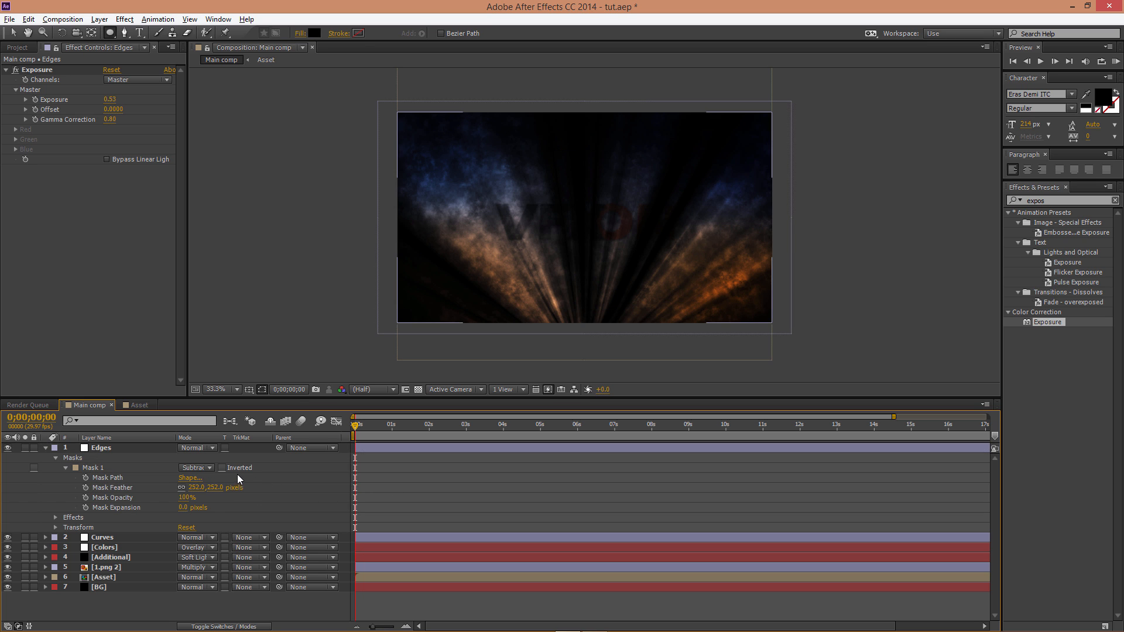
key("u")
key("ctrl+Down")
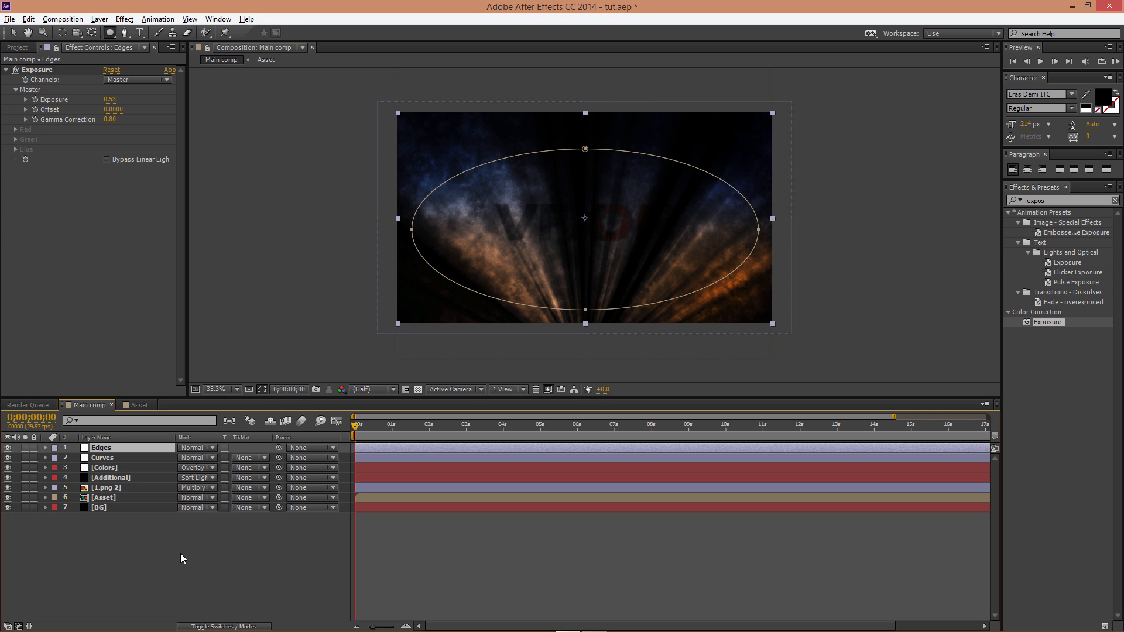
Create an adjustment layer above the Edges layer and rename it Adjust
right_click(180, 553)
mouse_move(237, 433)
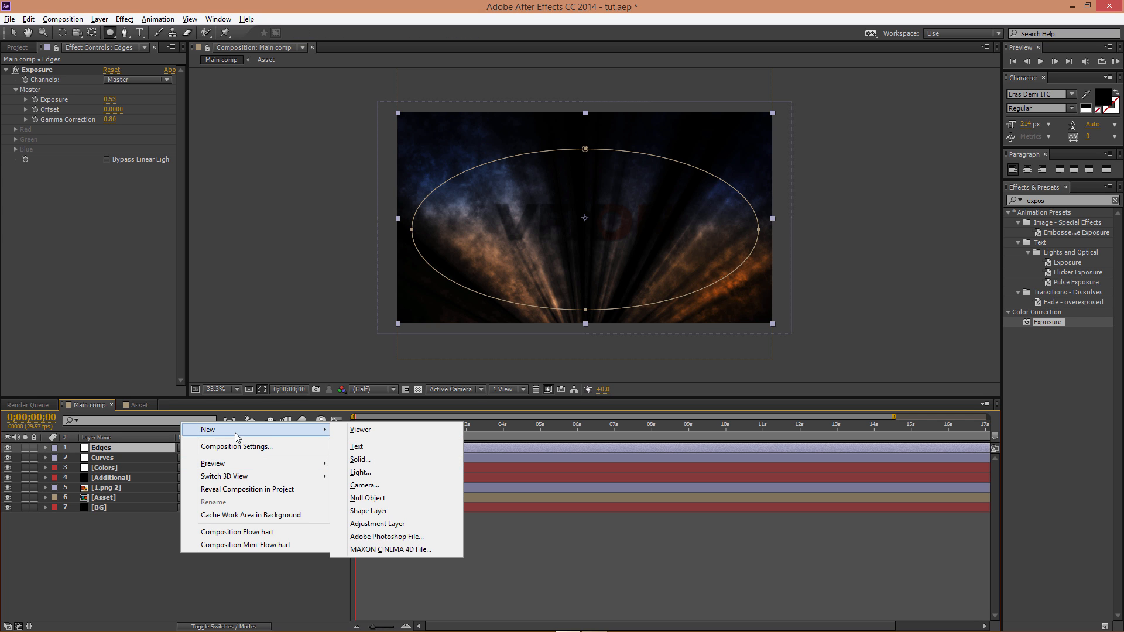
left_click(376, 524)
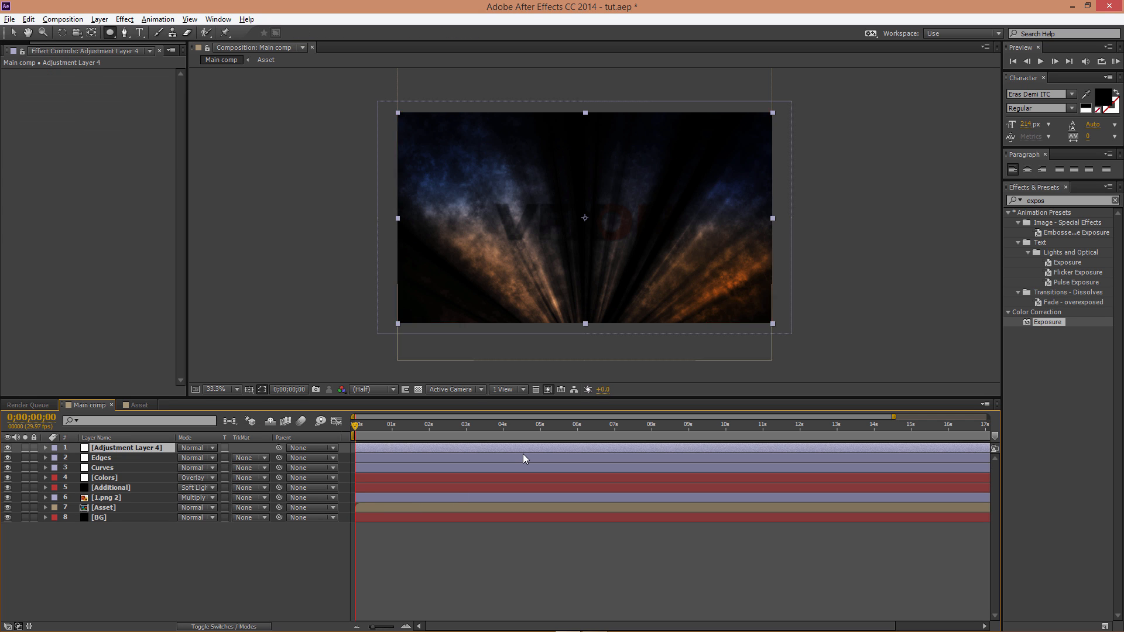
key("Return")
type("Adjust")
left_click(135, 570)
Find the Red Giant Mojo effect and apply it to the Adjust layer
left_click(108, 447)
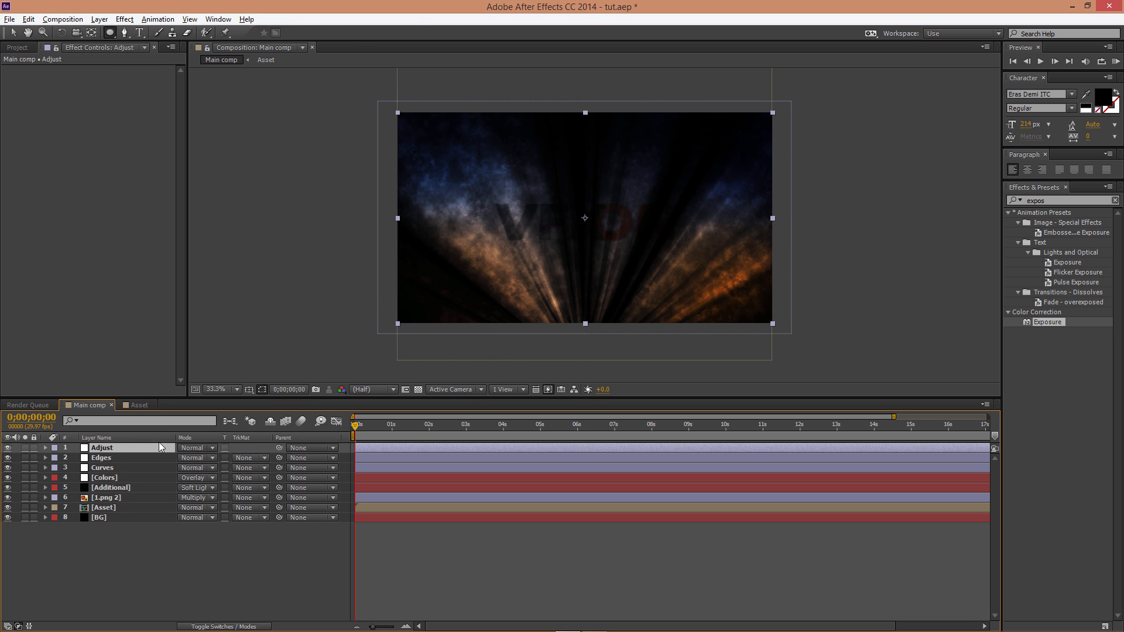
left_click(1016, 202)
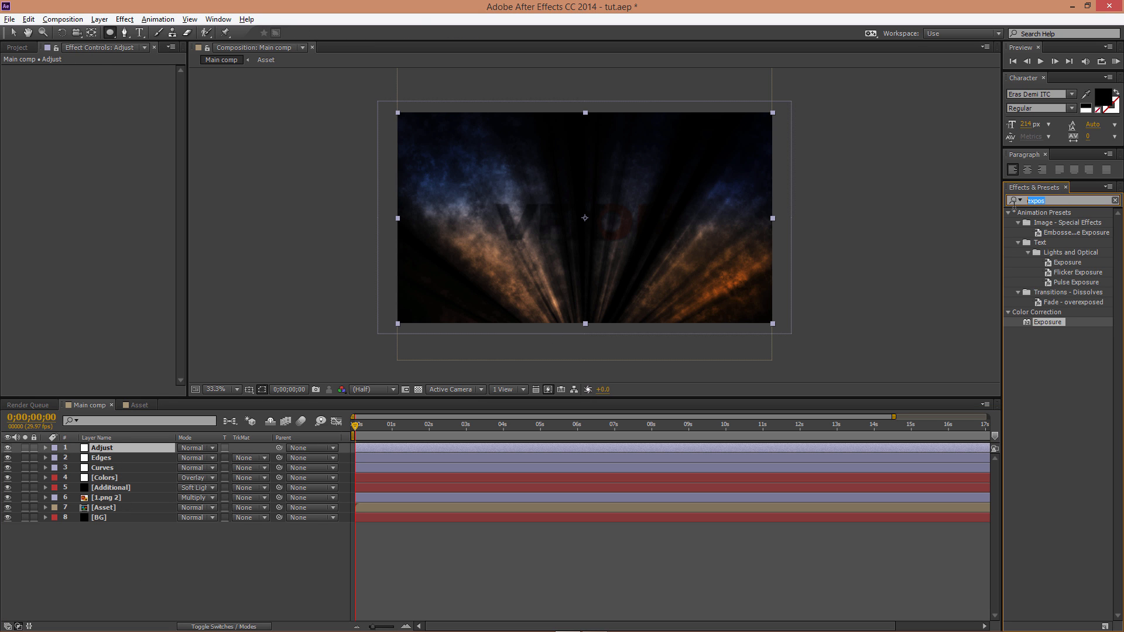
type("mojo")
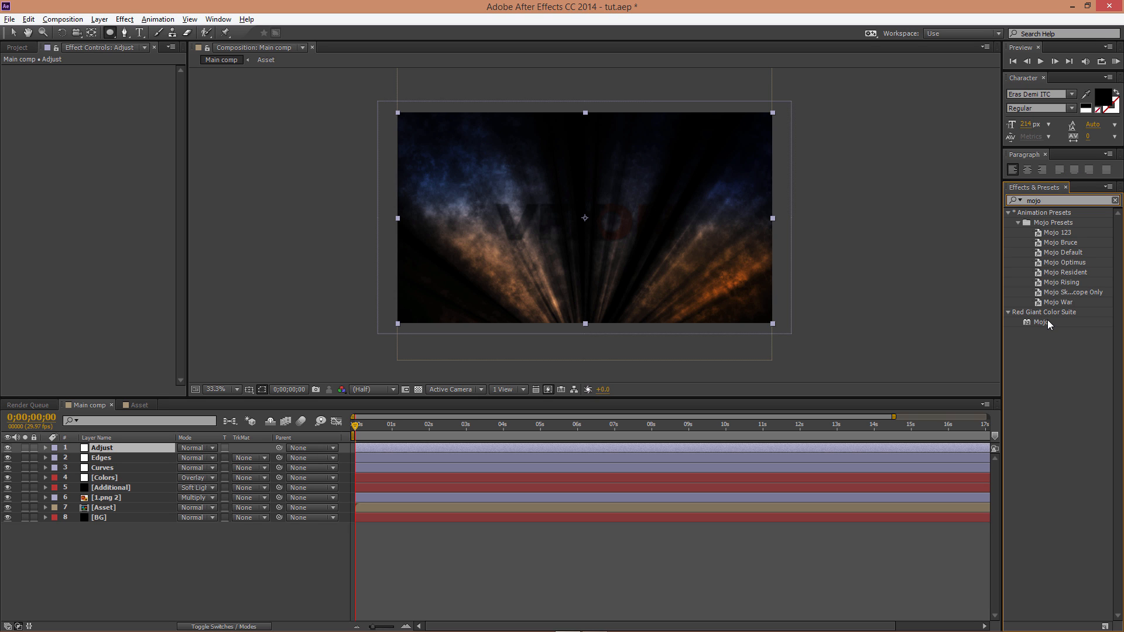
left_click_drag(1033, 322, 125, 451)
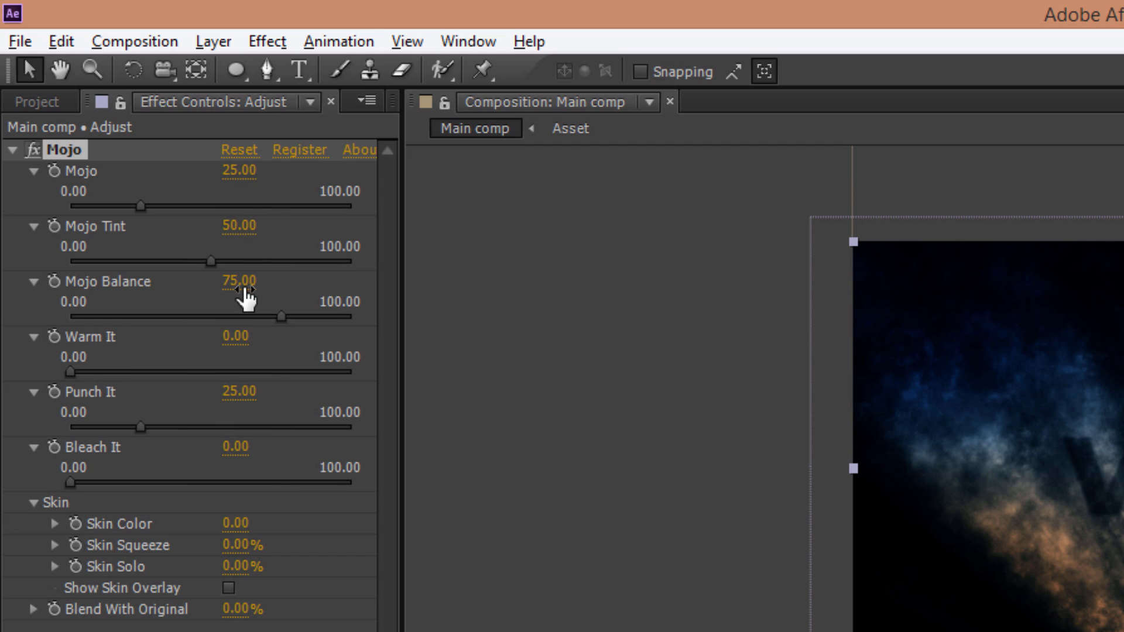
Set the Mojo effect's Punch It value to 38
left_click(239, 391)
type("38")
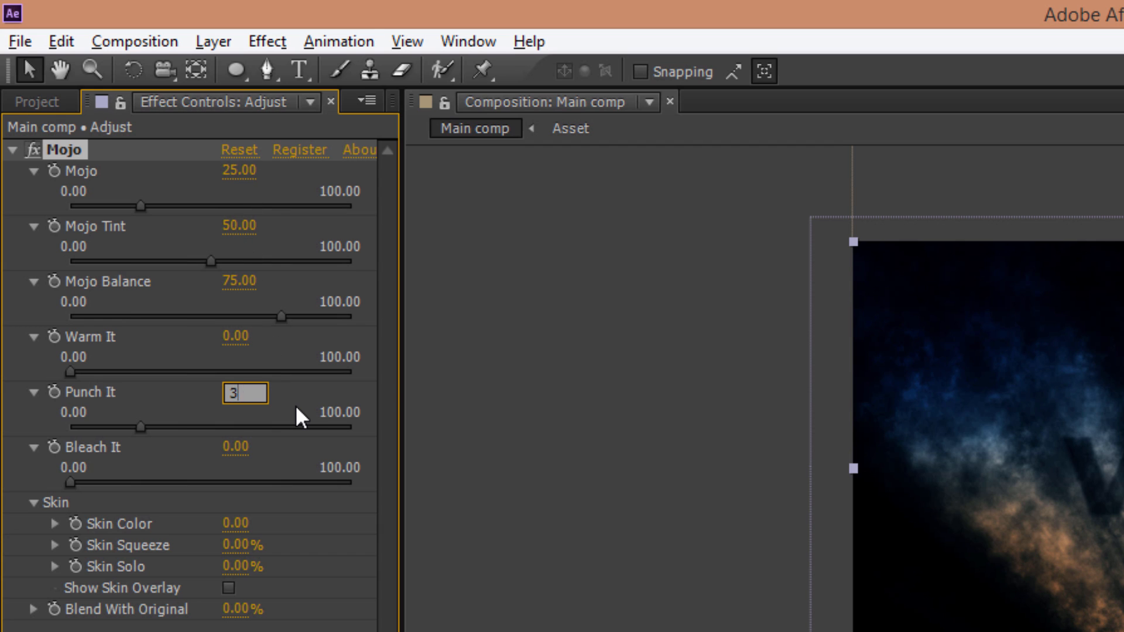
left_click(315, 384)
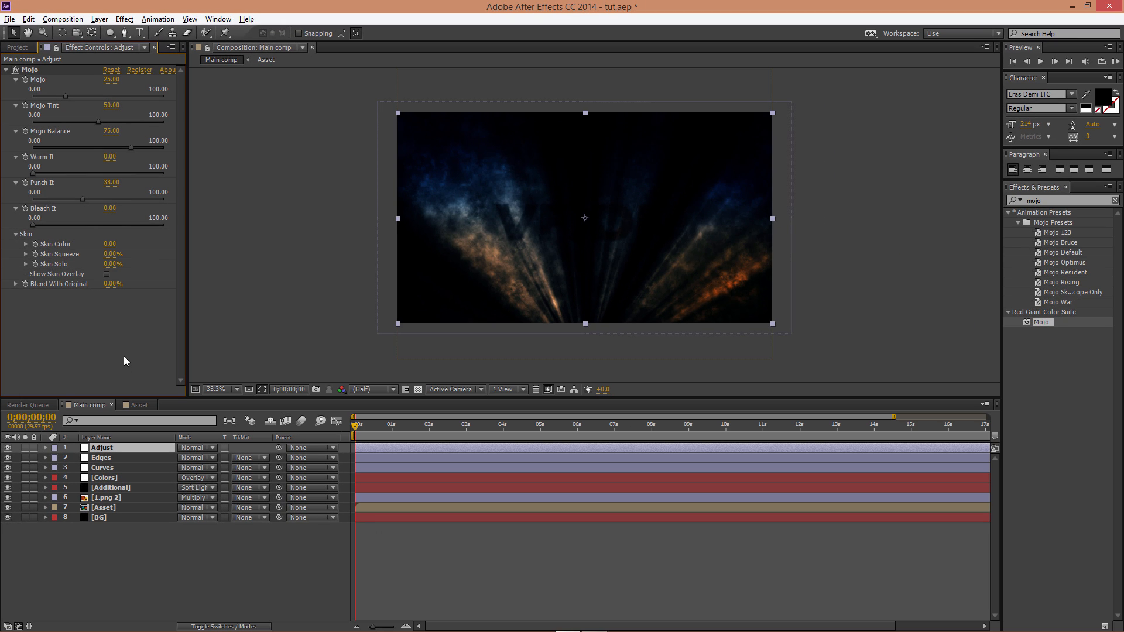
Go to 0;00;01;20 and lower the Additional layer's opacity to 31%
left_click_drag(402, 428, 417, 426)
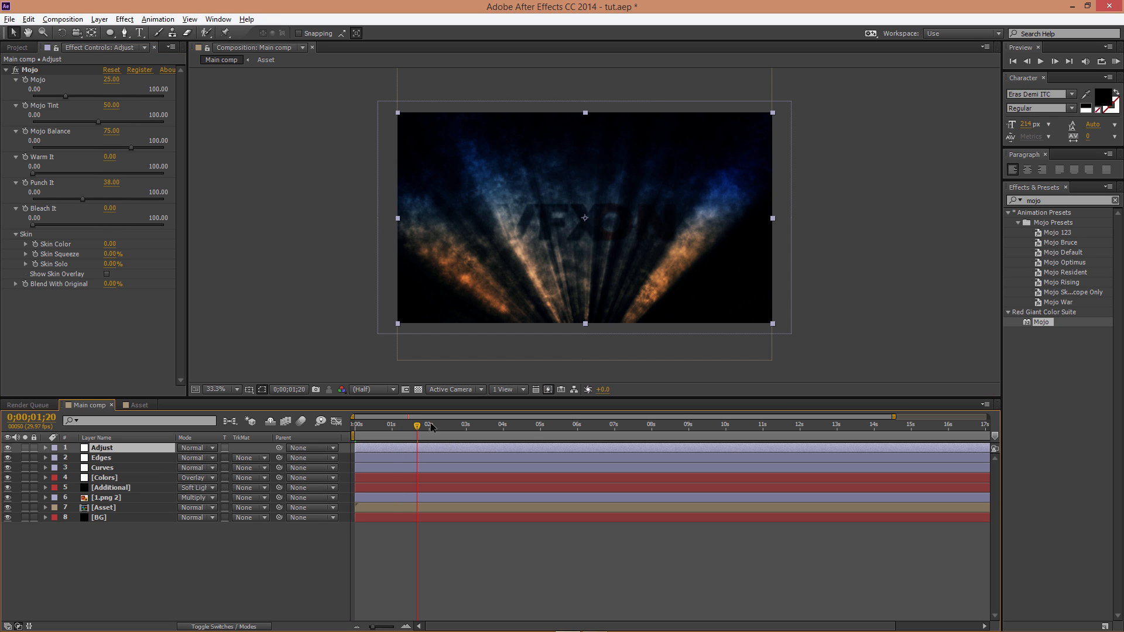
left_click(110, 488)
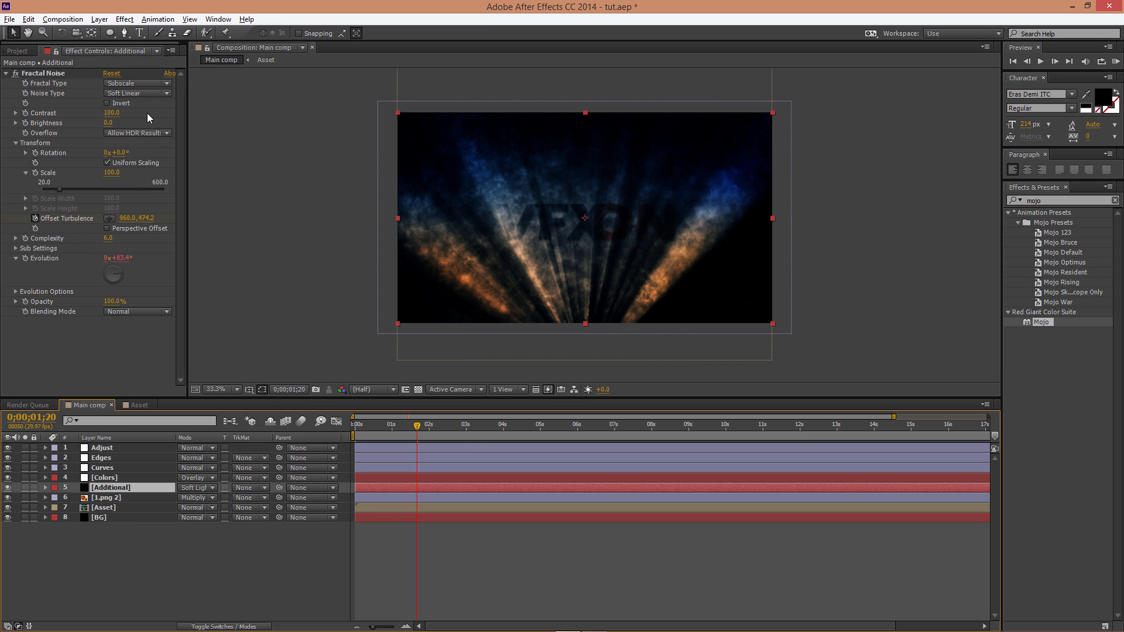
left_click(46, 488)
left_click_drag(186, 556, 169, 553)
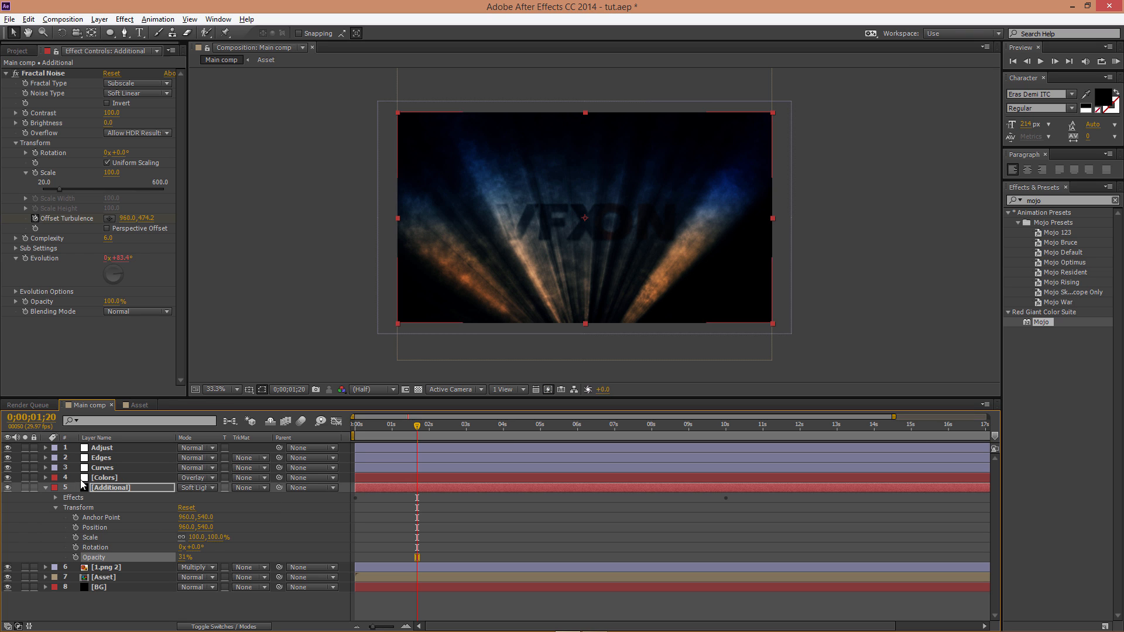
left_click(46, 487)
Move the current time to 0;00;02;20 and select the logo layer 1.png 2
left_click_drag(418, 426, 454, 431)
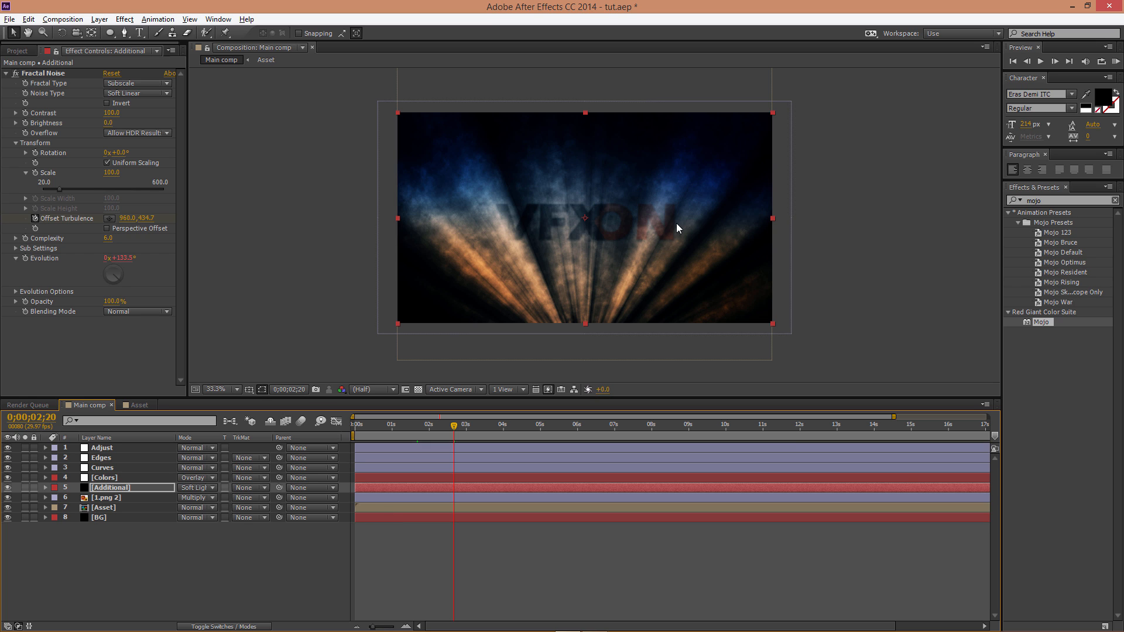
left_click(113, 498)
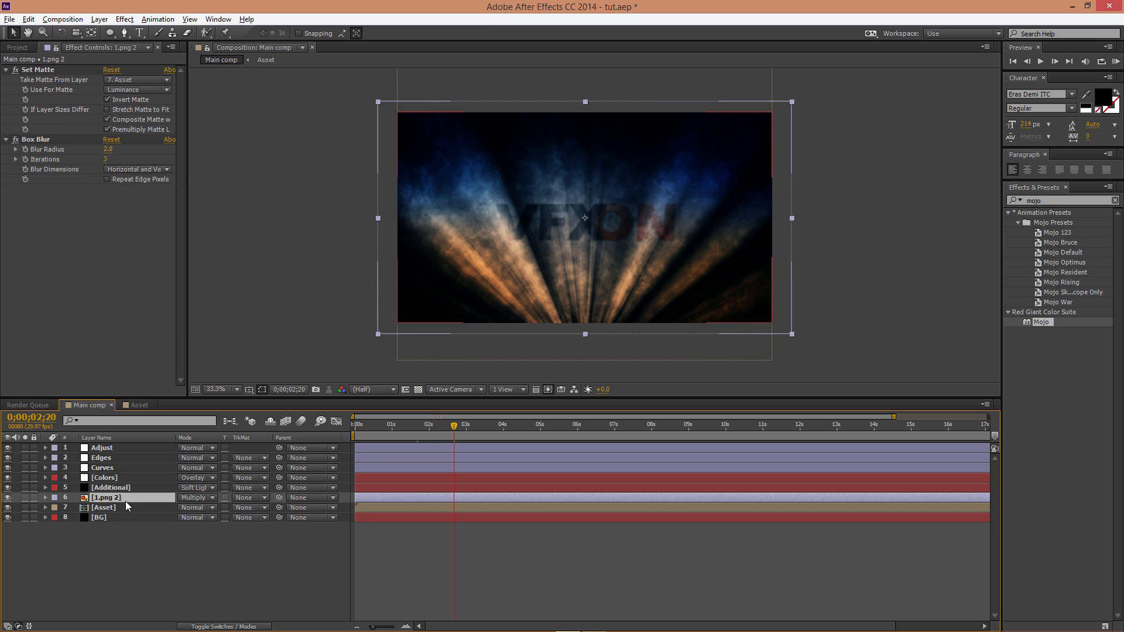